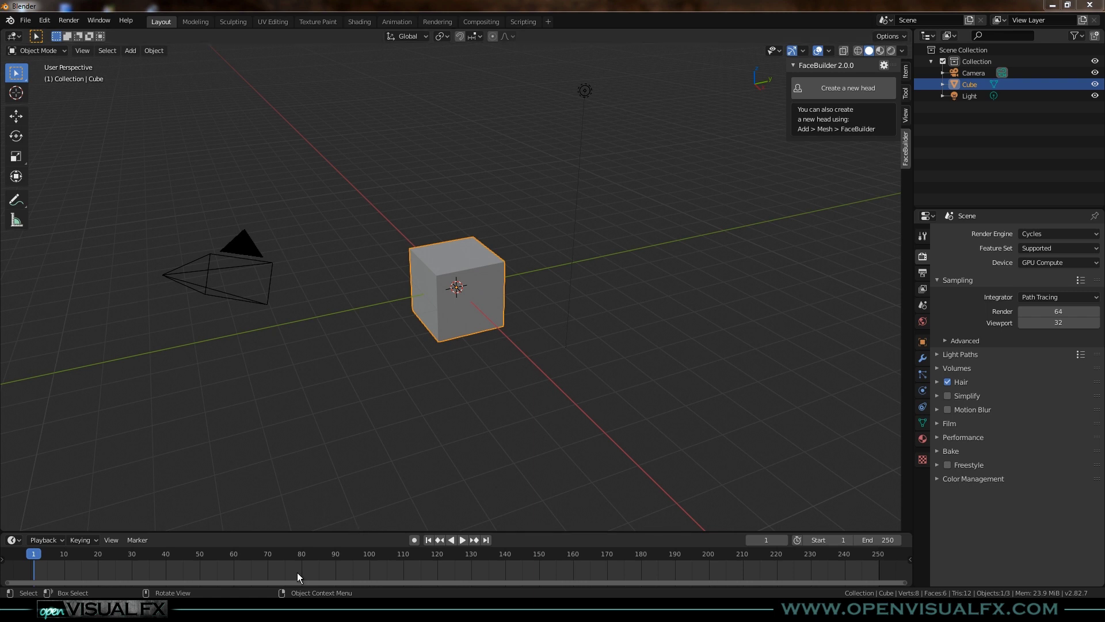
Look through the seven Wall_No_Markers_Moving_Tripod reference photos in their folder, and return to Blender
left_click(115, 611)
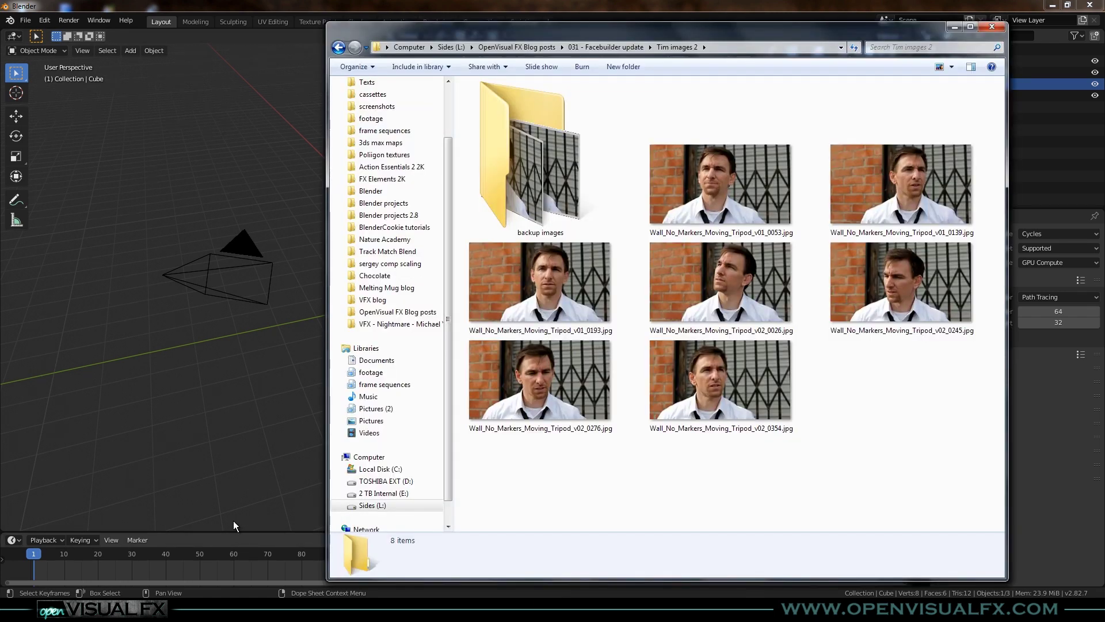
left_click_drag(648, 31, 568, 31)
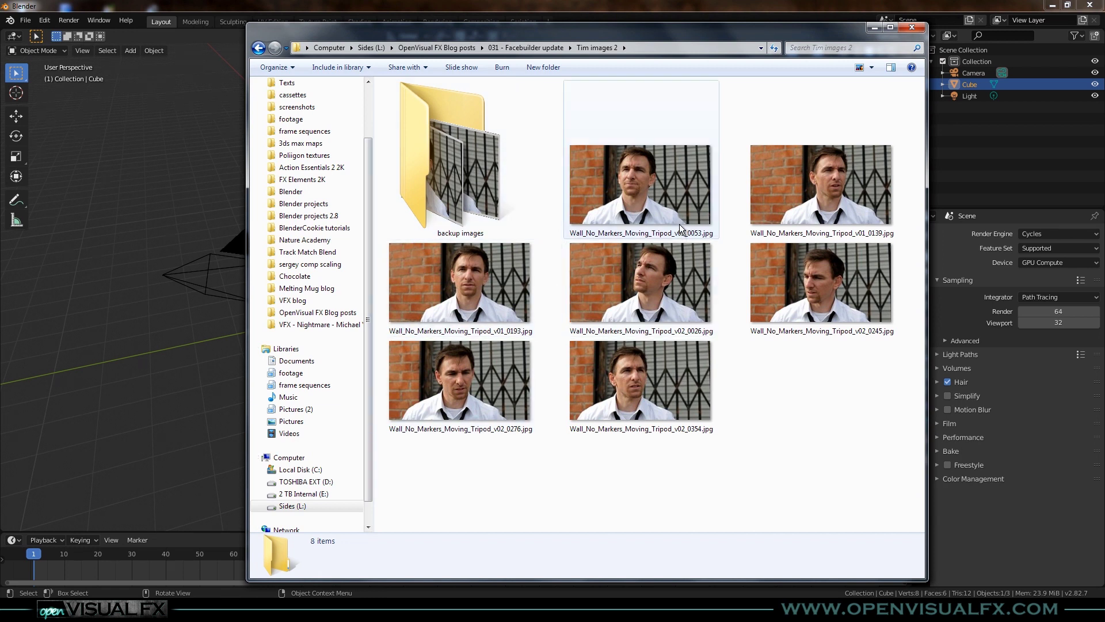
left_click(668, 205)
double_click(668, 205)
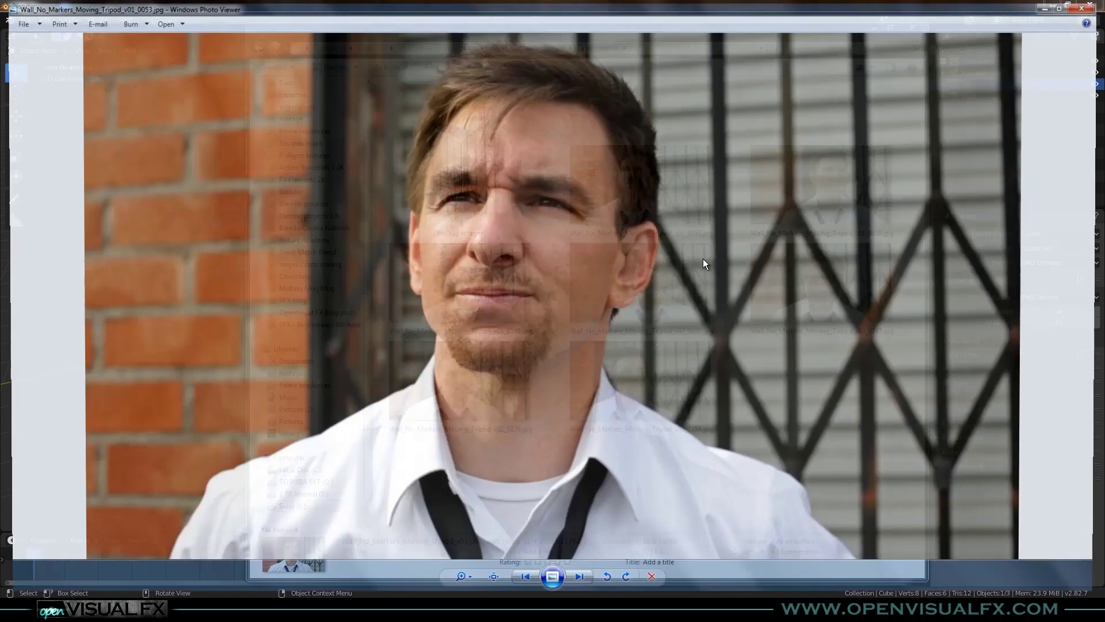
key("Right")
key("Right")
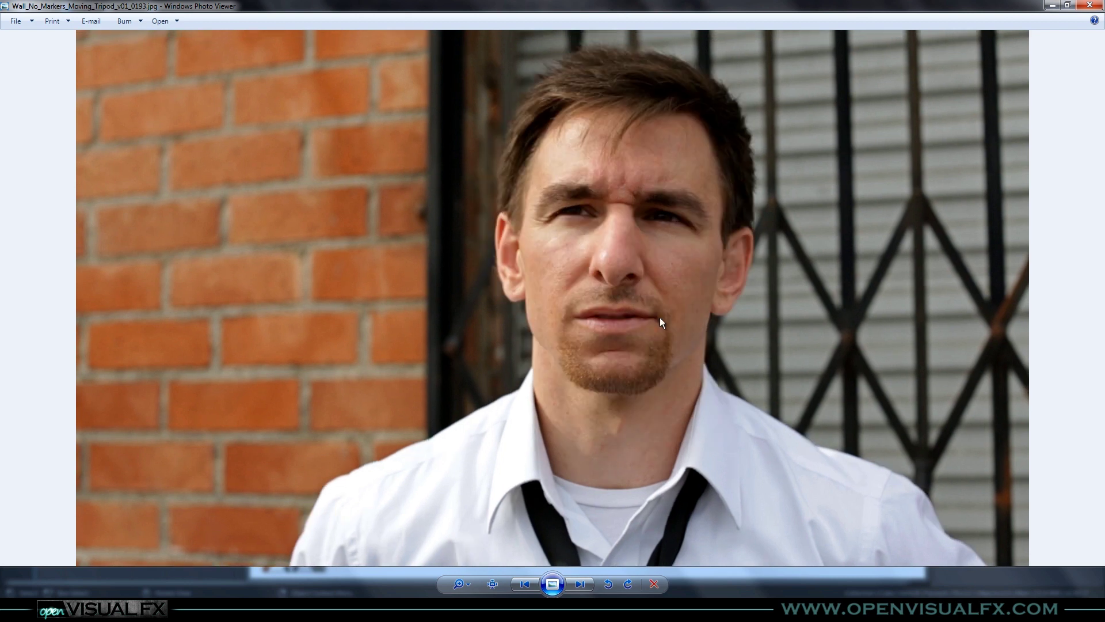
key("Right")
key("Right")
key("Right")
key("Right")
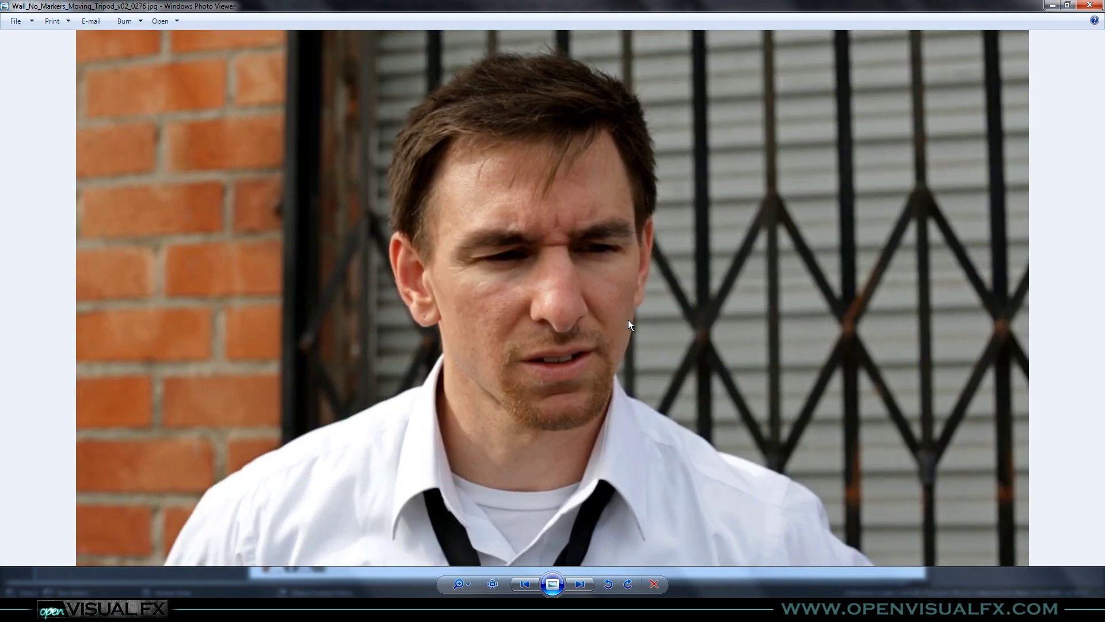
key("Right")
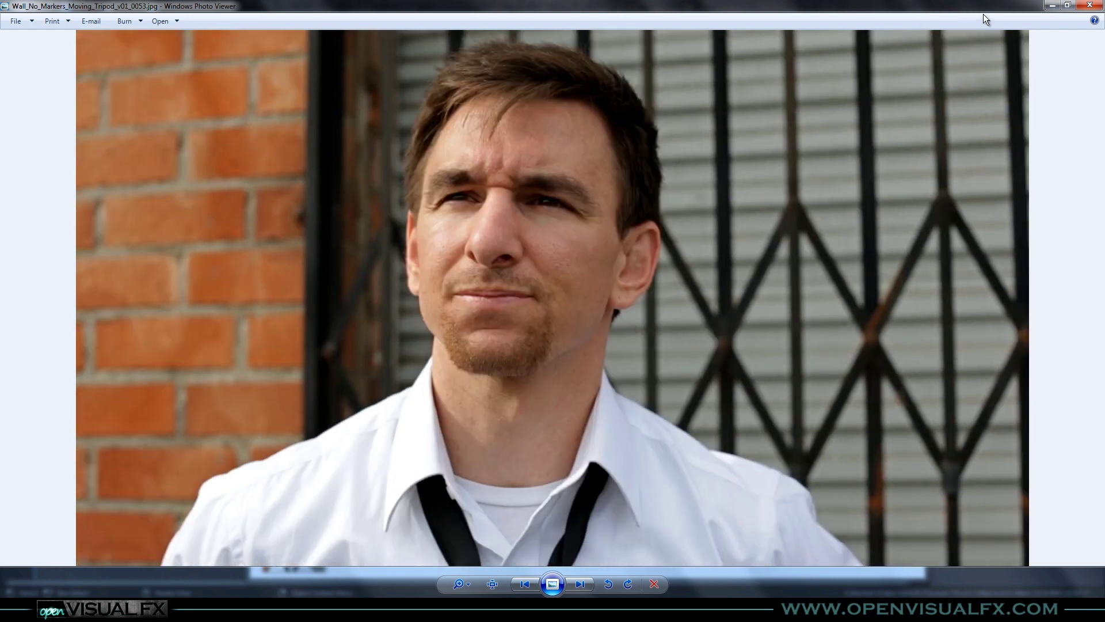
left_click(1089, 5)
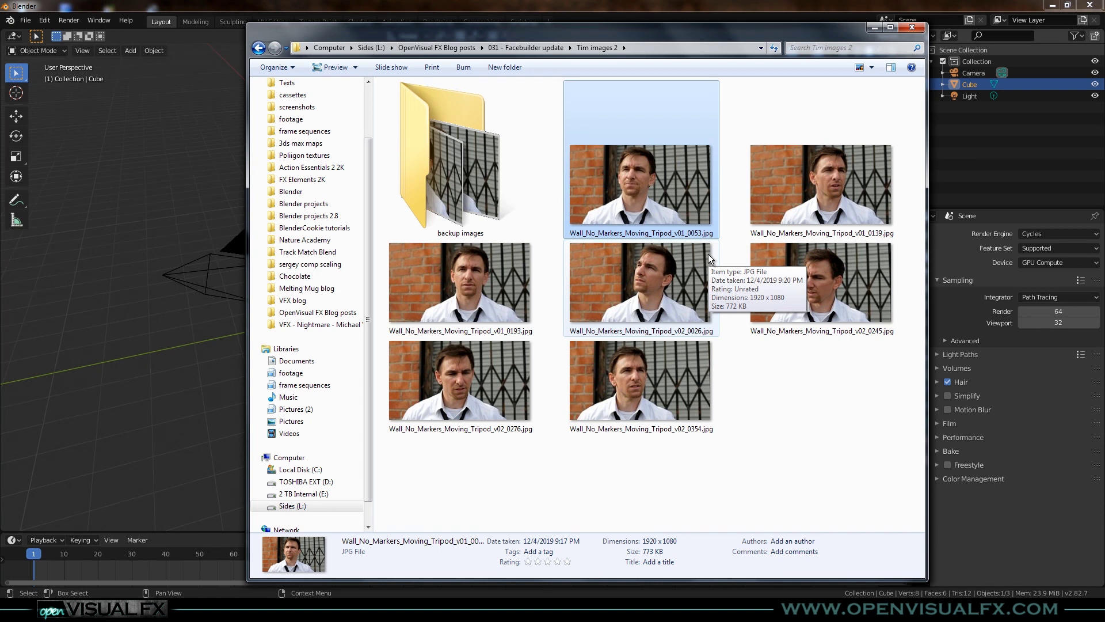
left_click(694, 6)
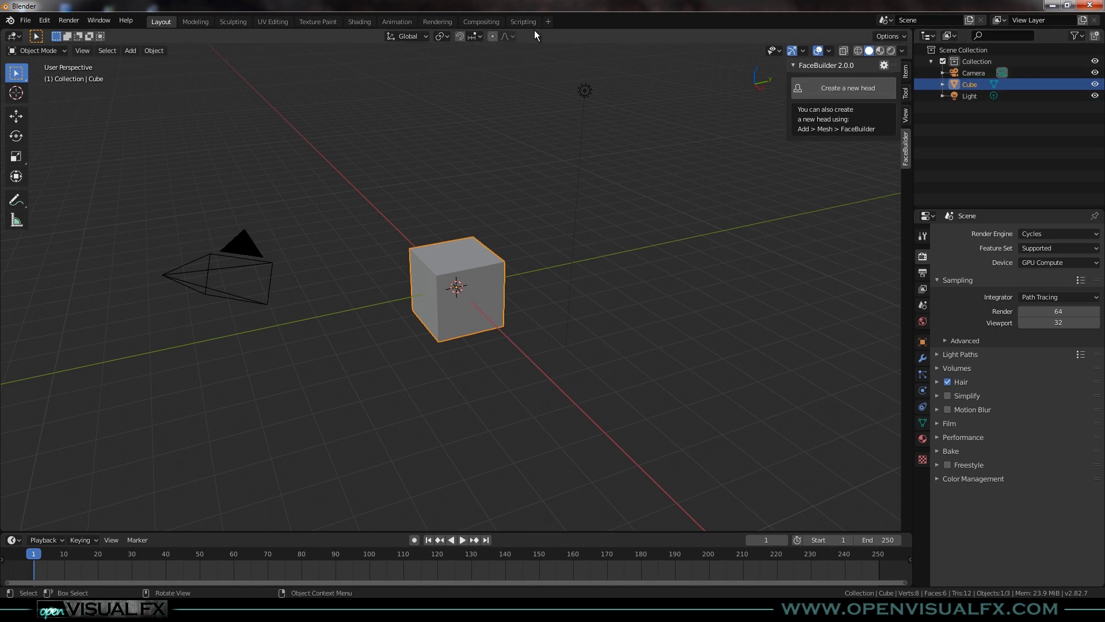
Delete the default camera, cube and light from the scene
key("alt+a")
key("a")
key("x")
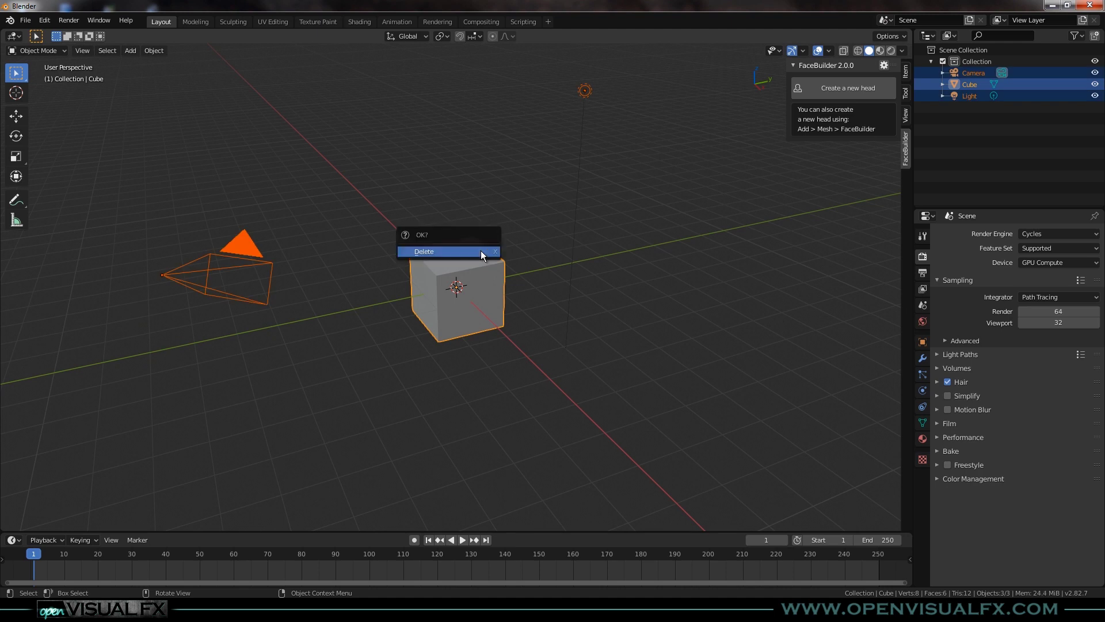
left_click(481, 250)
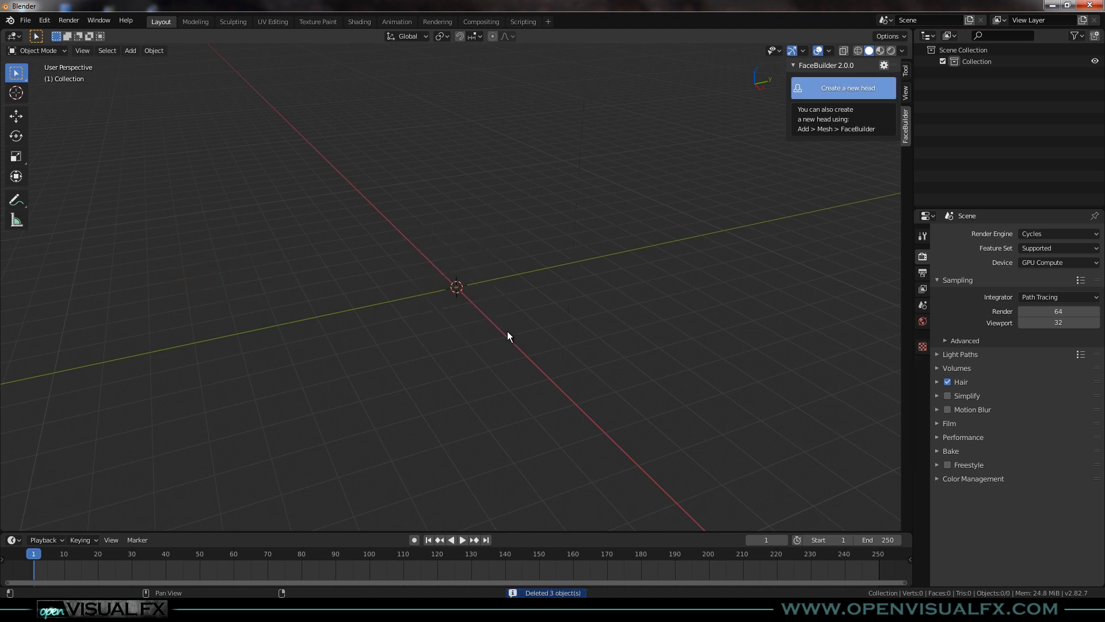
Create a new FaceBuilder head and turn off its focal length estimation
left_click(840, 88)
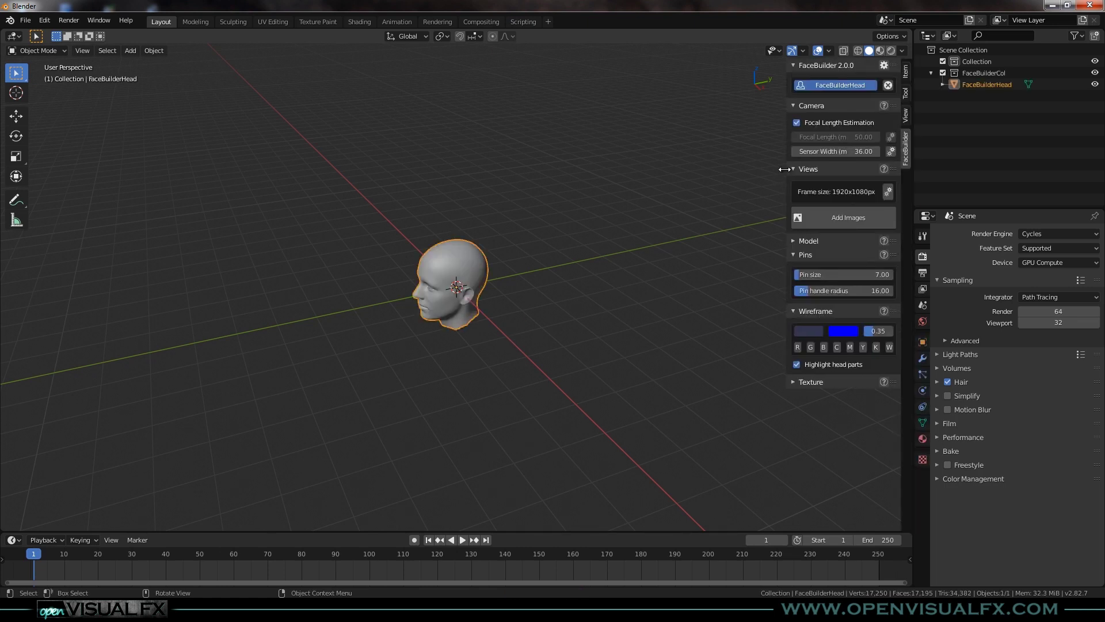
left_click_drag(784, 169, 743, 170)
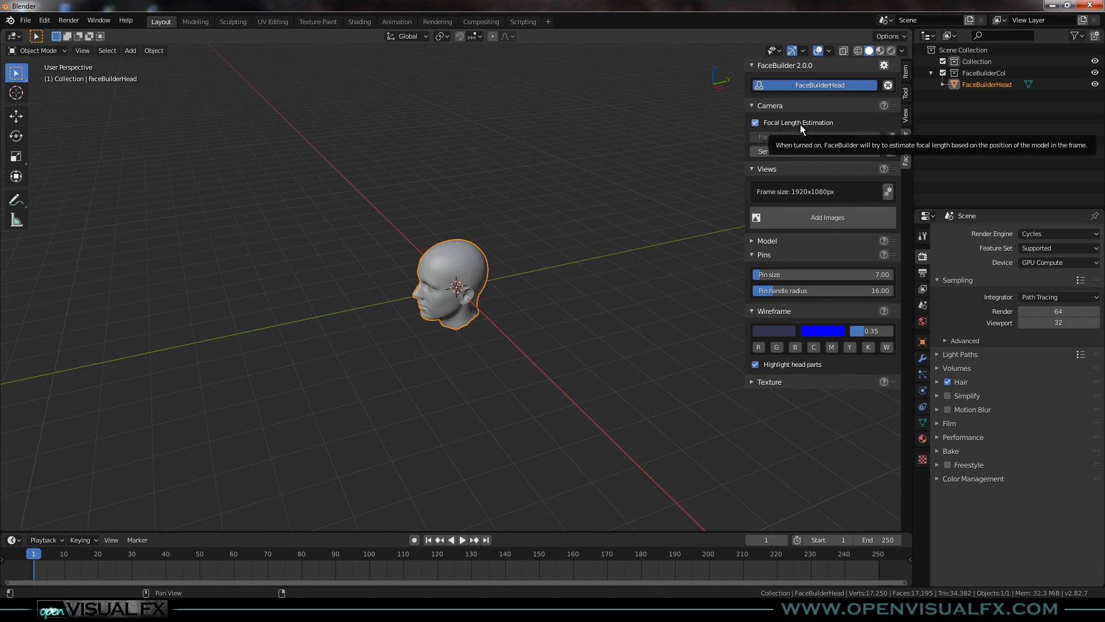
left_click(756, 122)
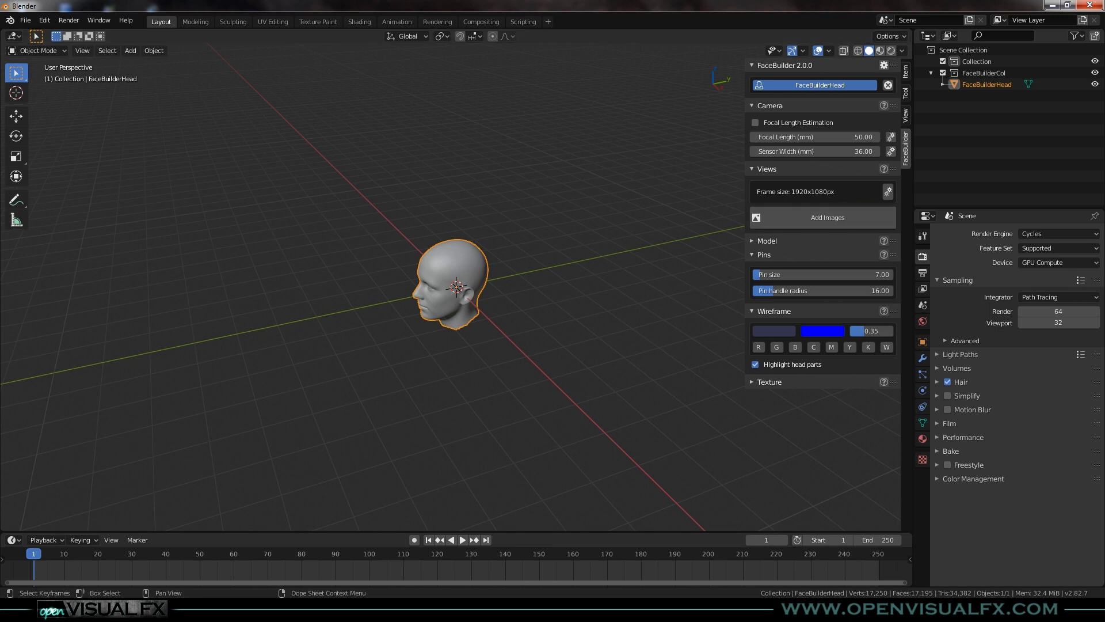
Load all seven Wall_No_Markers_Moving_Tripod JPG photos as views for the FaceBuilder head
left_click(841, 220)
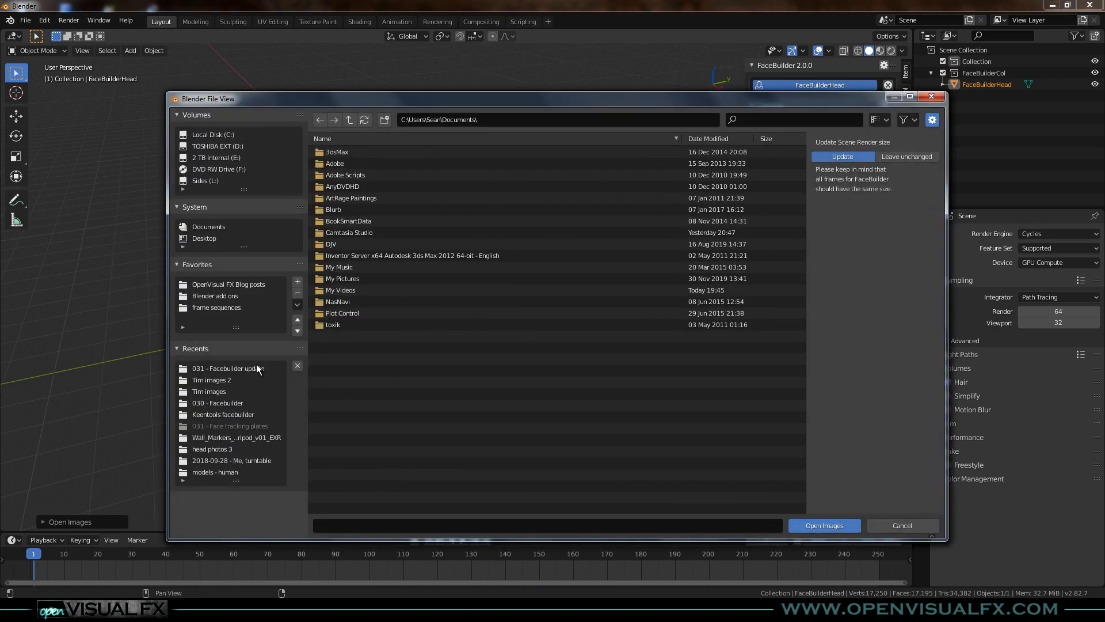
left_click(229, 379)
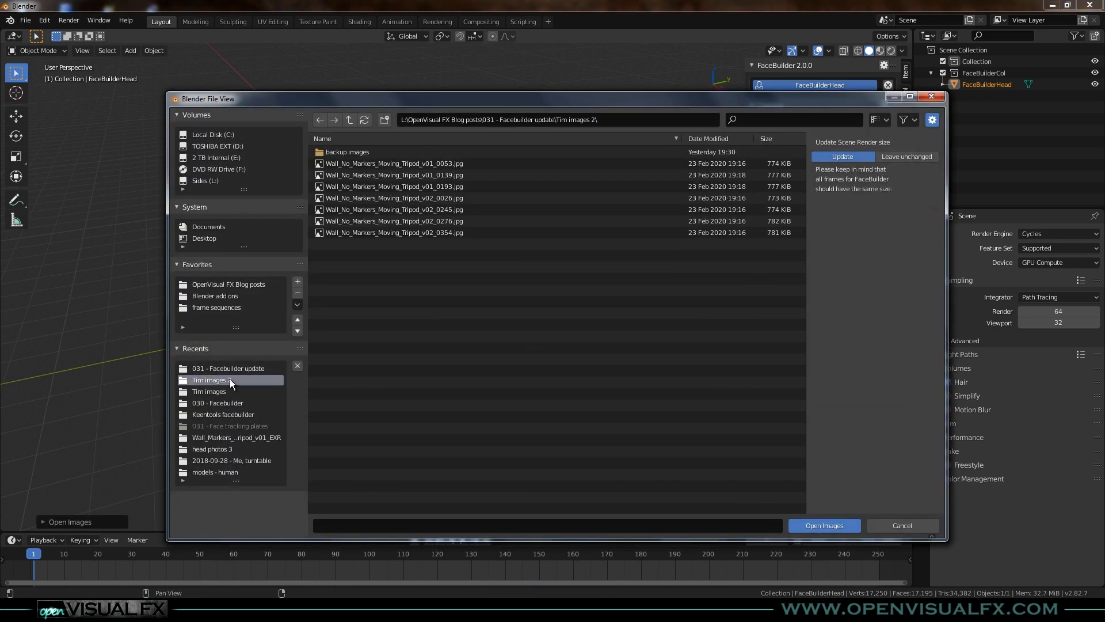
left_click(431, 163)
left_click(431, 231, "shift")
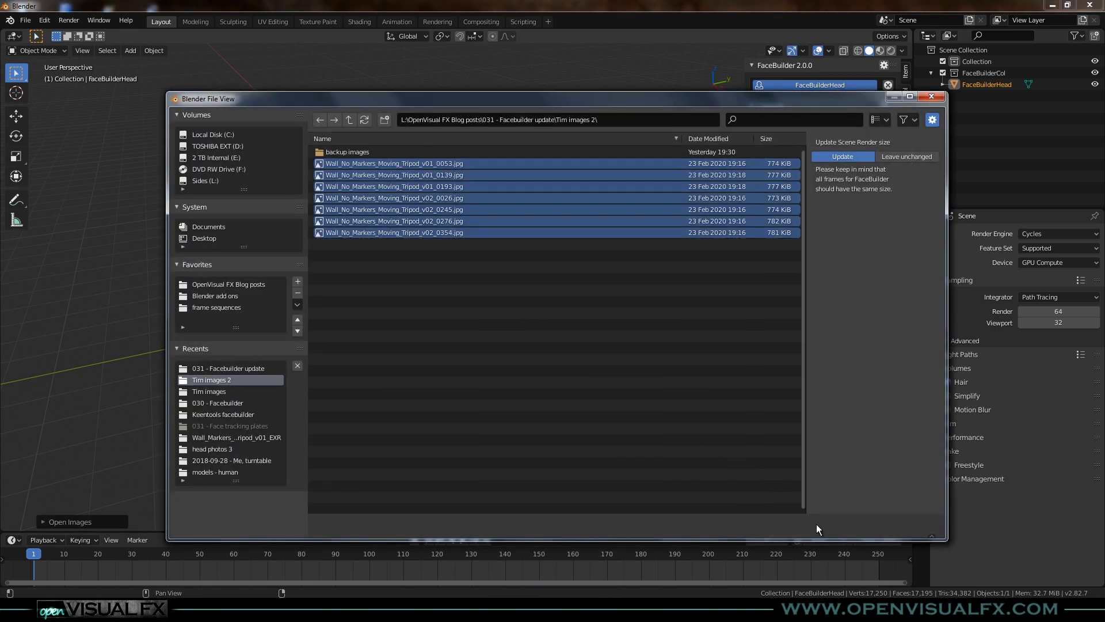
left_click(817, 525)
scroll(810, 276, "down", 1)
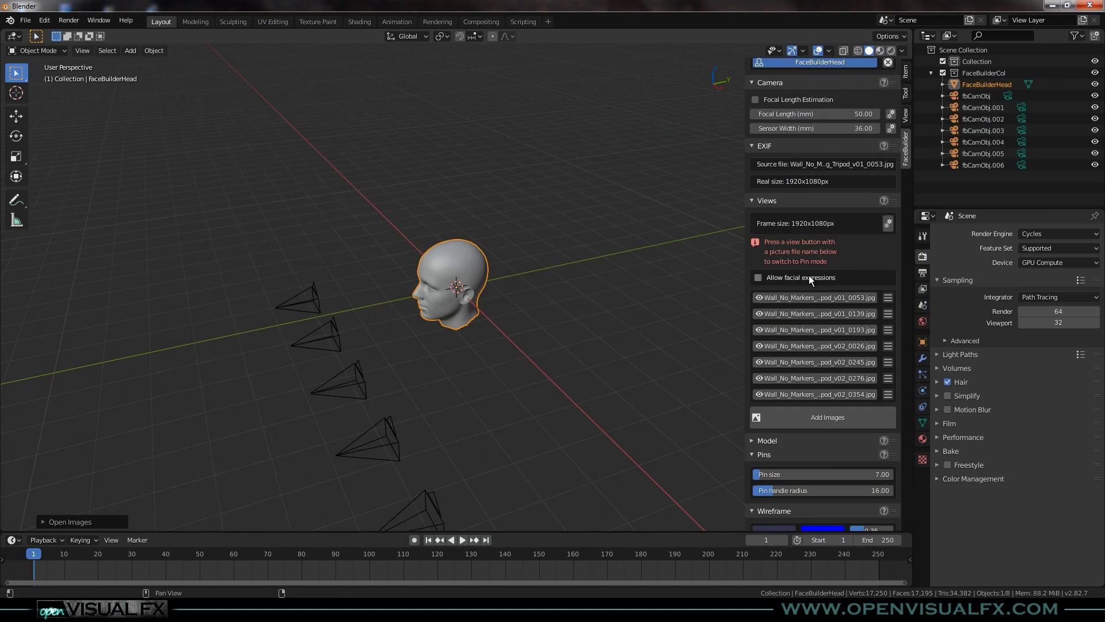
scroll(810, 276, "down", 2)
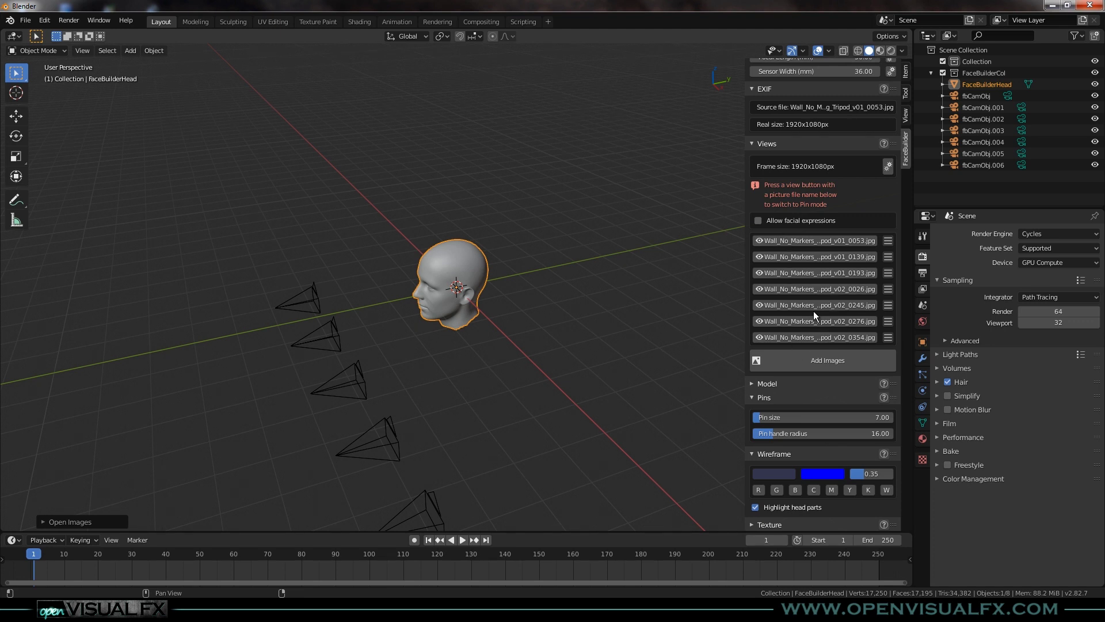
Allow facial expressions for the head and open the v01_0139 photo in Pin mode
left_click(758, 221)
left_click(888, 240)
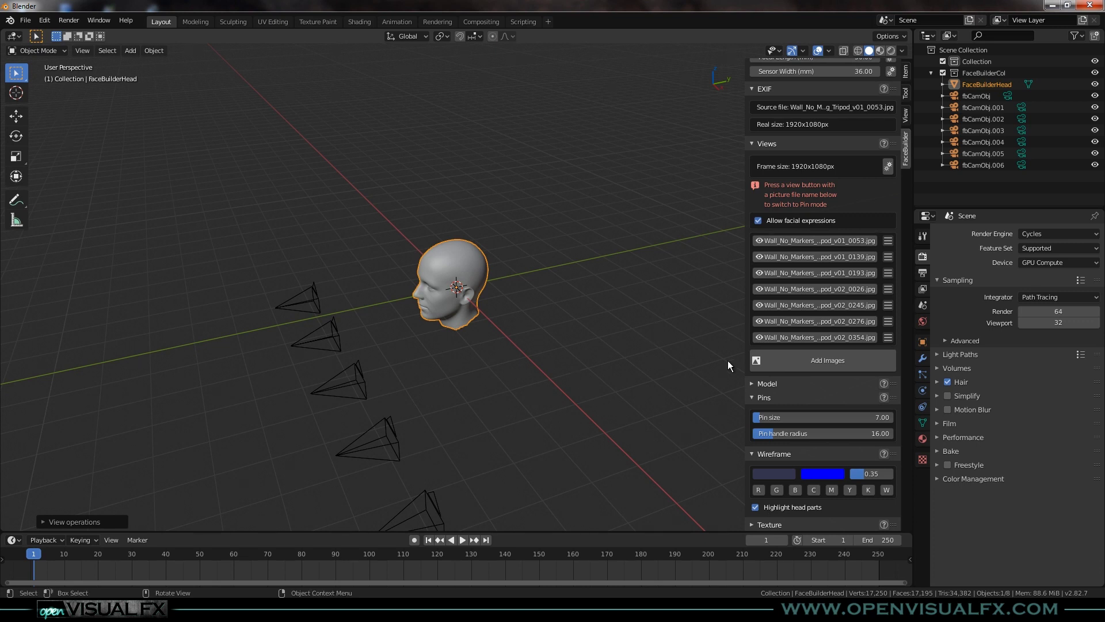
left_click(815, 239)
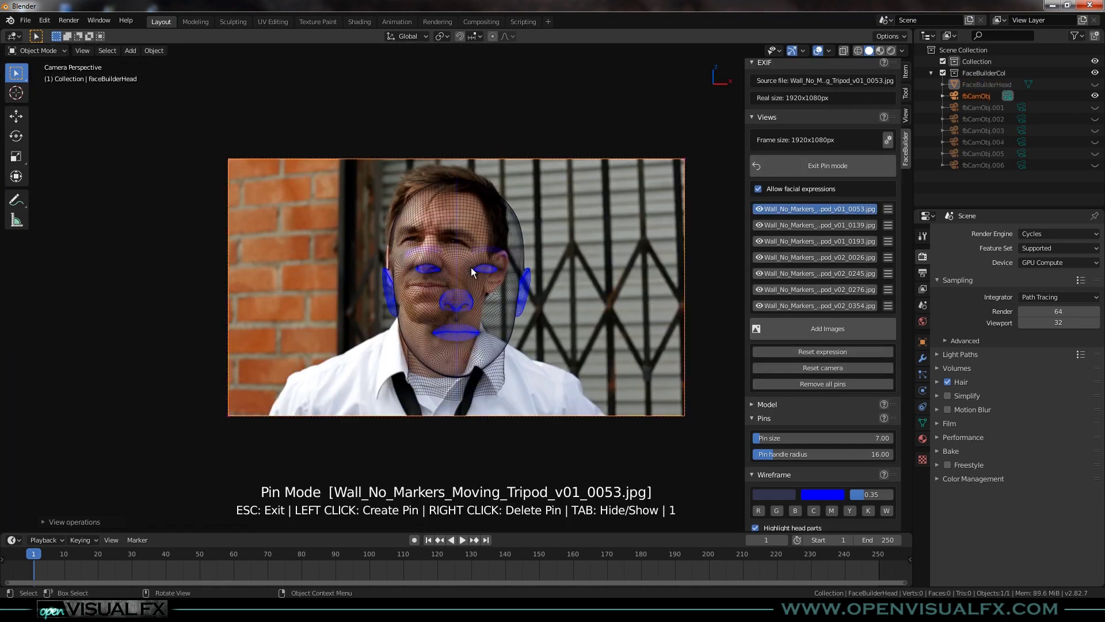
left_click(817, 224)
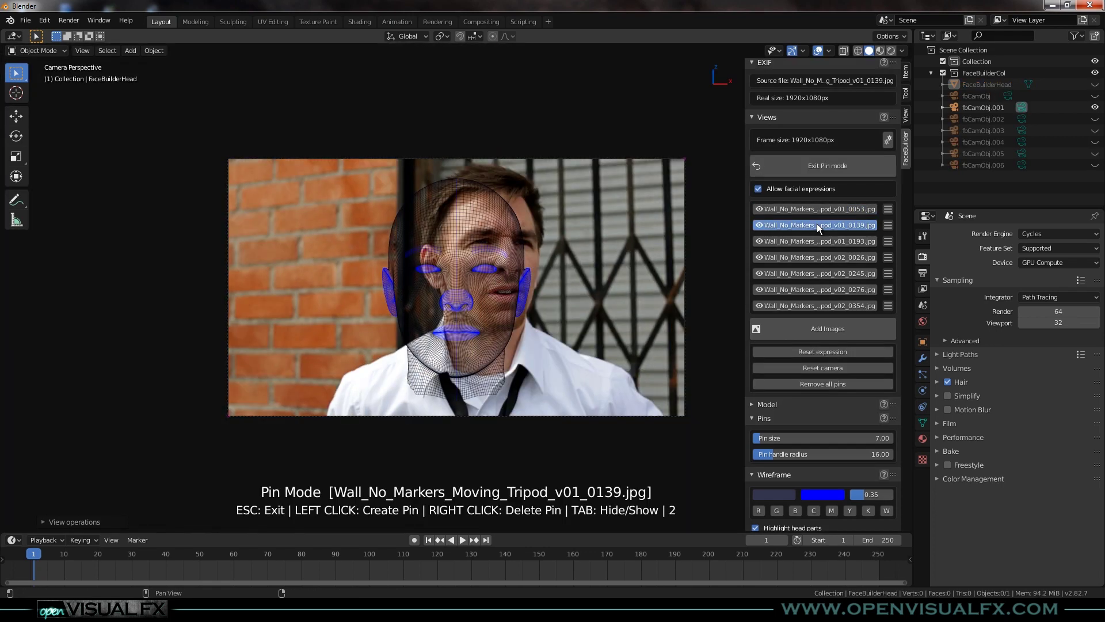
Pin the mesh's nose tip, both inner eye corners and the visible ear to the matching features in the v01_0139 photo
scroll(552, 256, "up", 5)
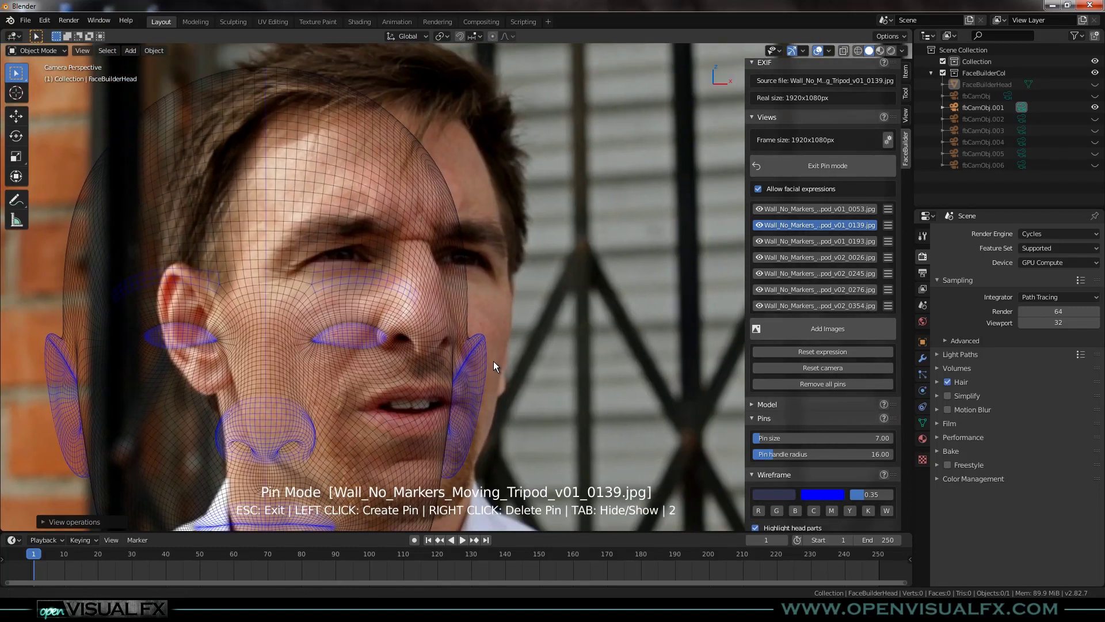
middle_click_drag(492, 361, 491, 334, "shift")
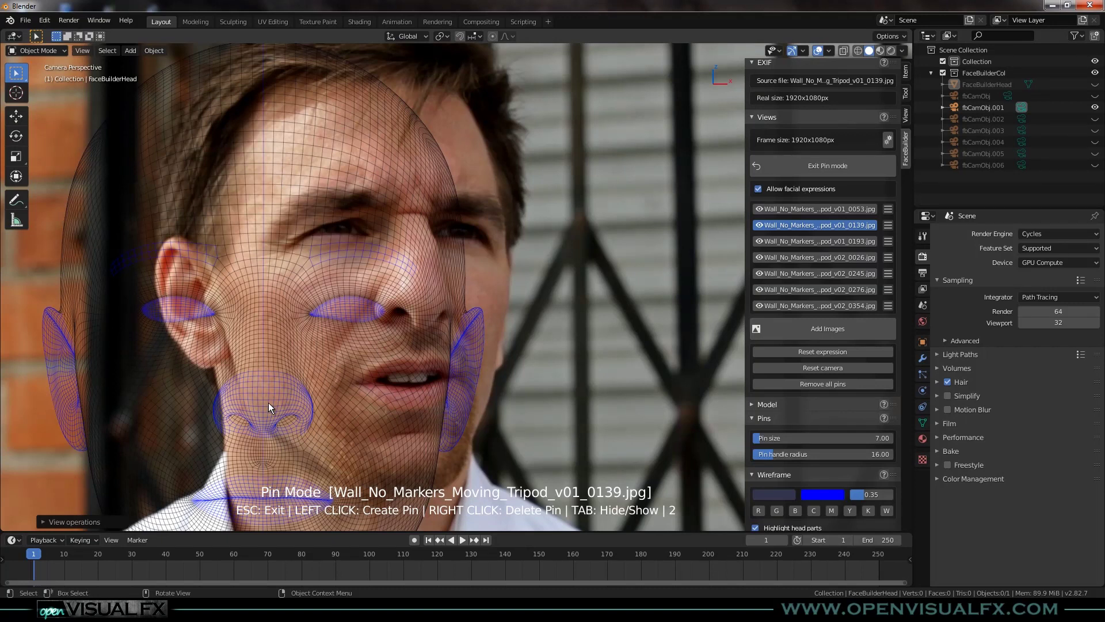
left_click_drag(269, 403, 424, 292)
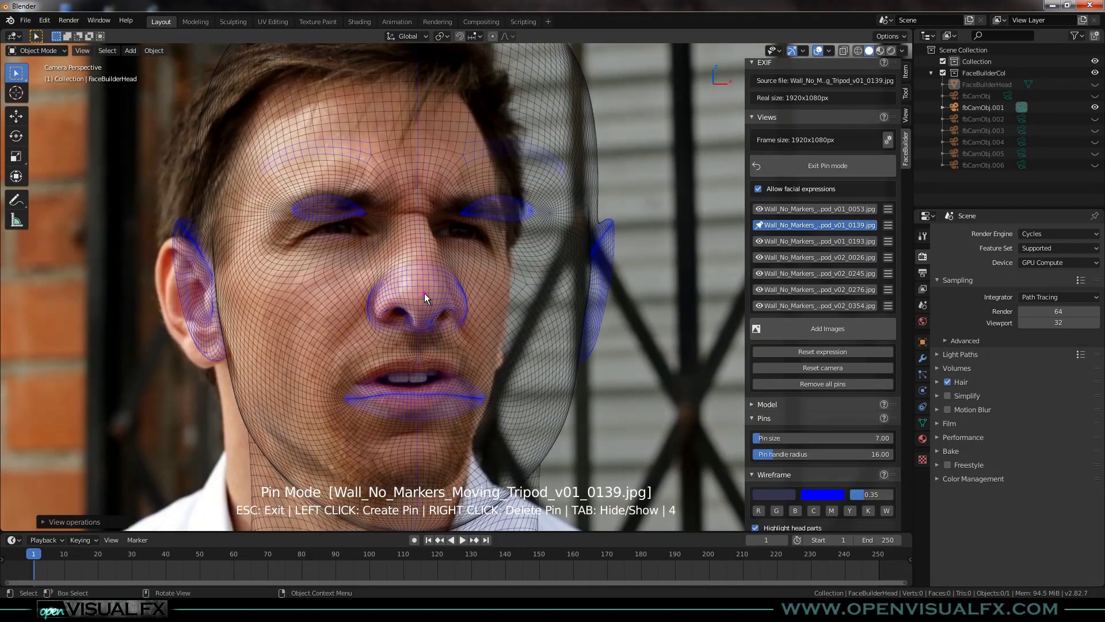
scroll(376, 223, "up", 2)
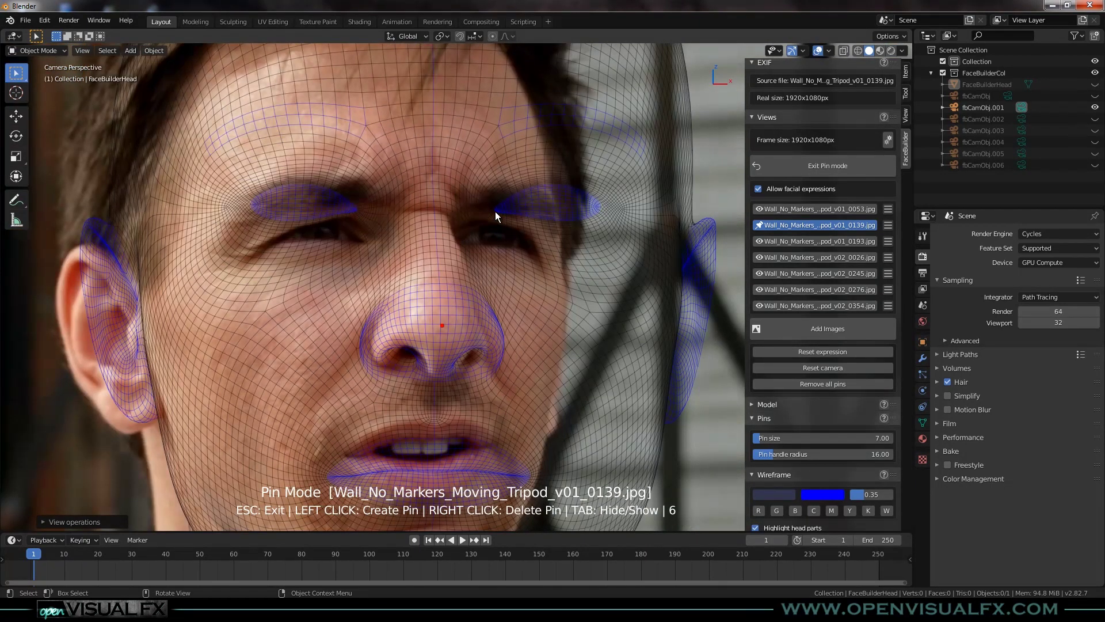
left_click_drag(356, 212, 363, 241)
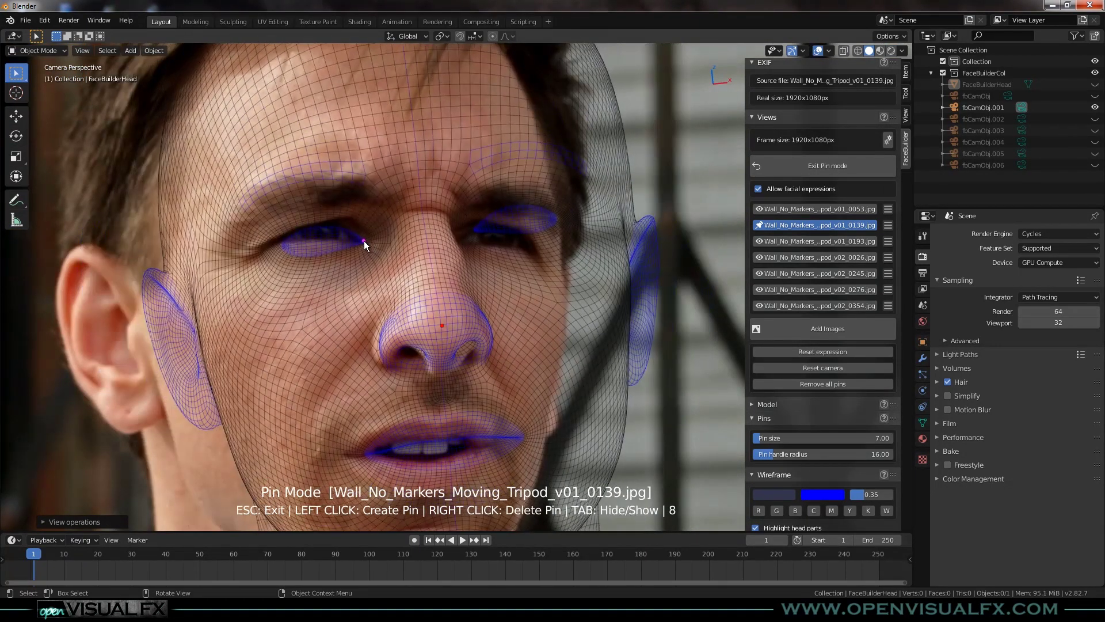
left_click_drag(200, 354, 136, 346)
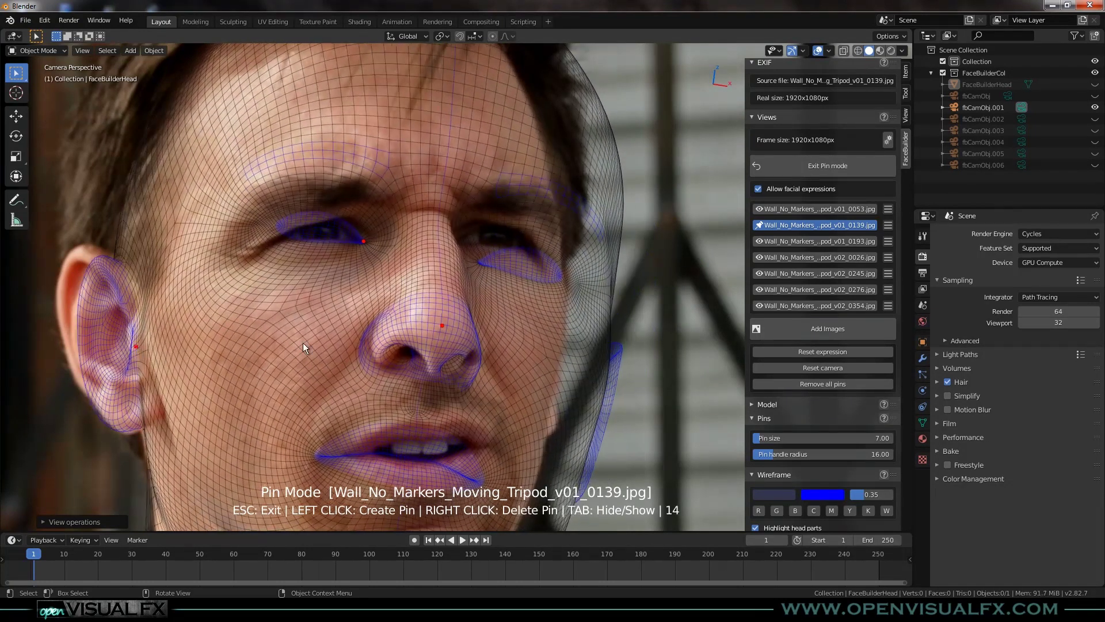
left_click_drag(481, 263, 446, 237)
Fine-tune the pins on the inner eye corner and the nose tip to match the photo
scroll(460, 239, "up", 5)
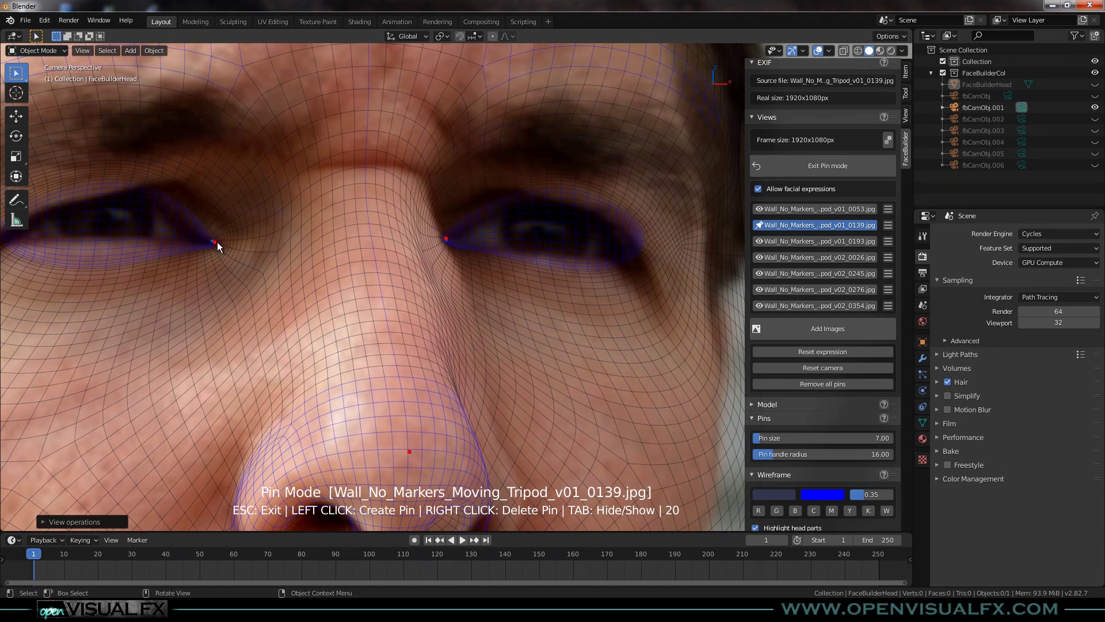
left_click_drag(216, 241, 223, 243)
scroll(223, 243, "down", 3)
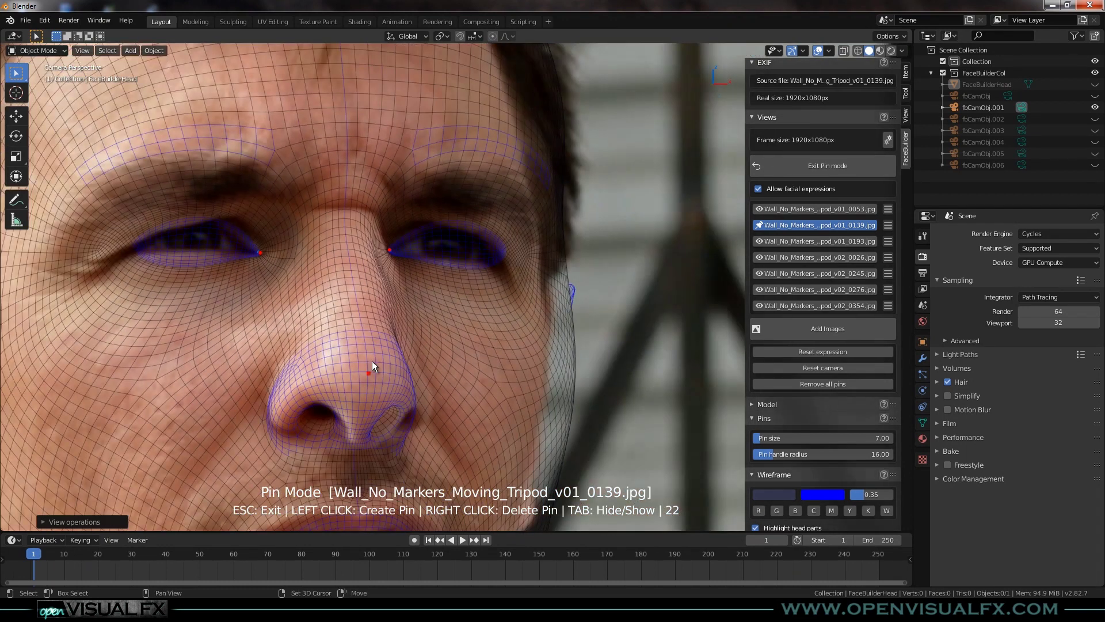
middle_click_drag(372, 361, 370, 243, "shift")
mouse_move(373, 256)
left_mouse_down()
mouse_move(382, 247)
mouse_move(387, 257)
left_mouse_up()
scroll(314, 305, "down", 2)
middle_click_drag(279, 366, 410, 341, "shift")
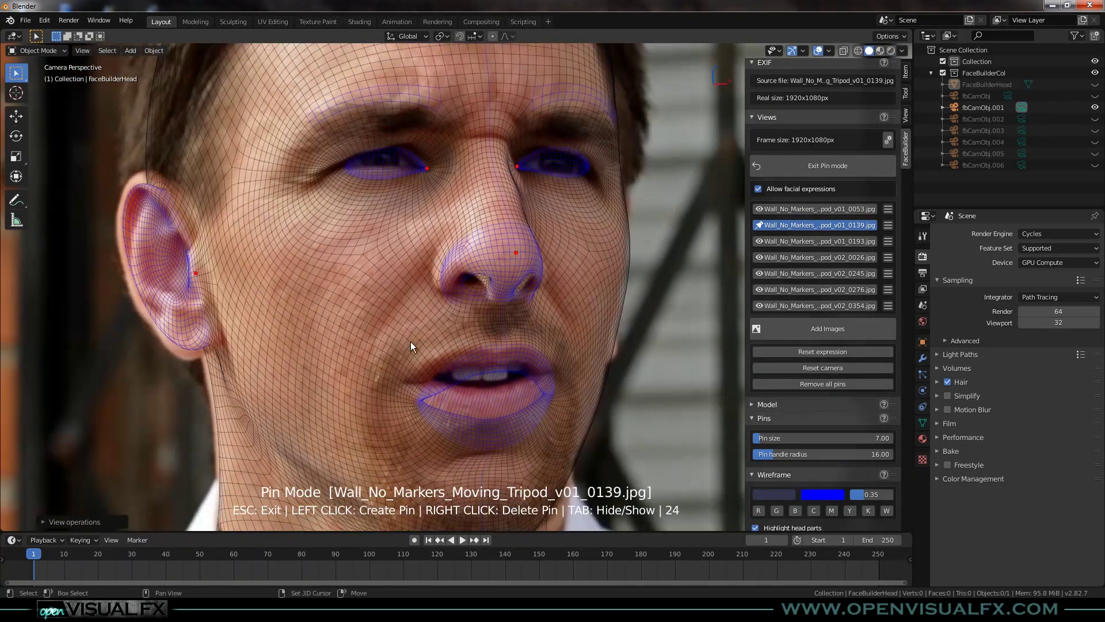
Fit the mesh's ear to the photo by nudging its front pin and adding pins at the top, lobe and outer rim
left_click_drag(195, 273, 194, 272)
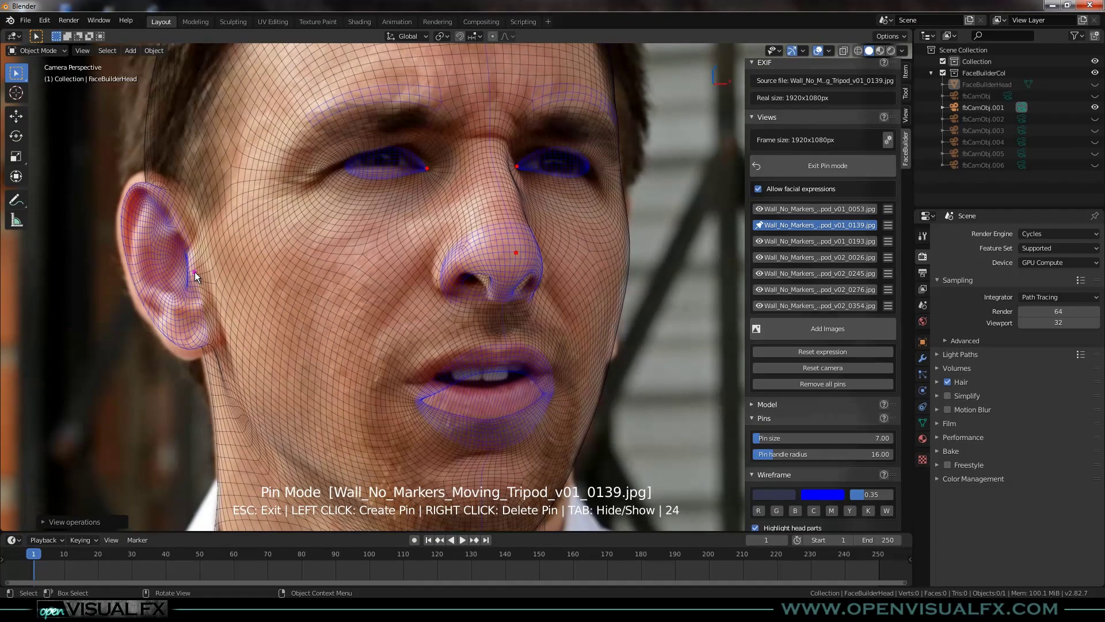
scroll(141, 208, "up", 2)
left_click_drag(129, 165, 129, 146)
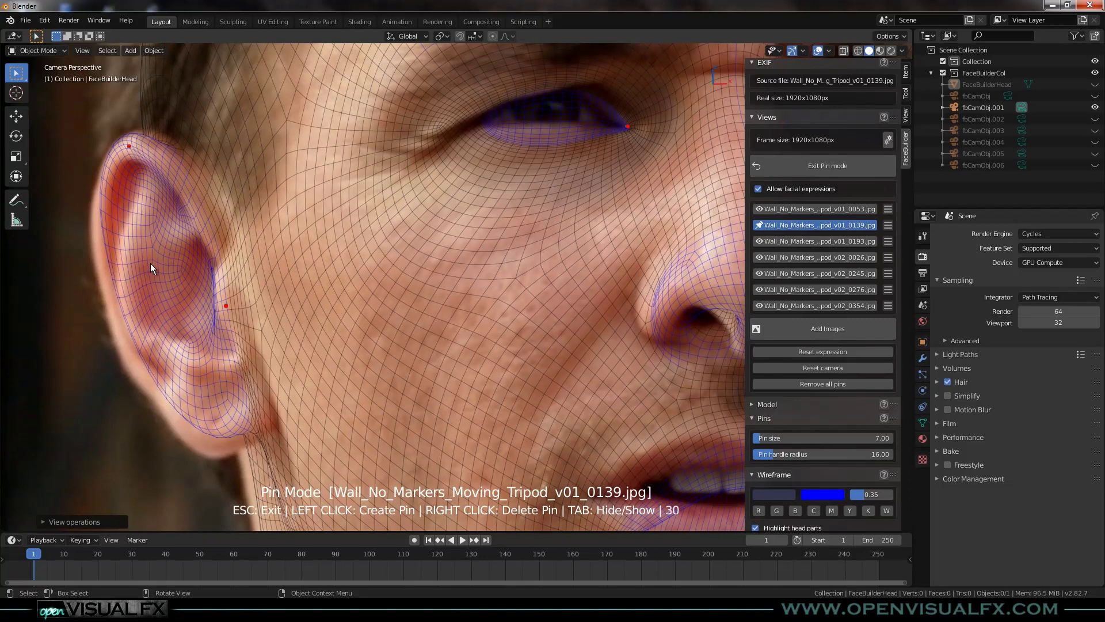
mouse_move(221, 427)
left_mouse_down()
mouse_move(220, 445)
mouse_move(212, 432)
left_mouse_up()
left_click_drag(115, 288, 105, 282)
Pin the mesh's chin and pull it upward to match the chin and mouth in the v01_0139 photo
scroll(433, 285, "down", 5)
scroll(449, 278, "up", 3)
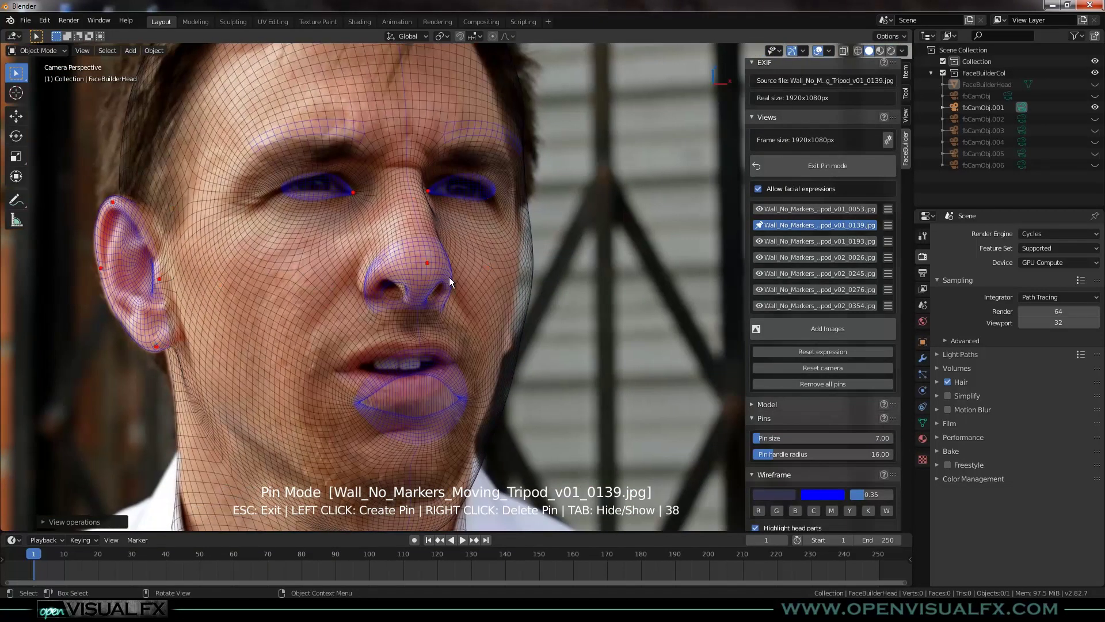
scroll(443, 271, "up", 1)
middle_click_drag(415, 386, 428, 293, "shift")
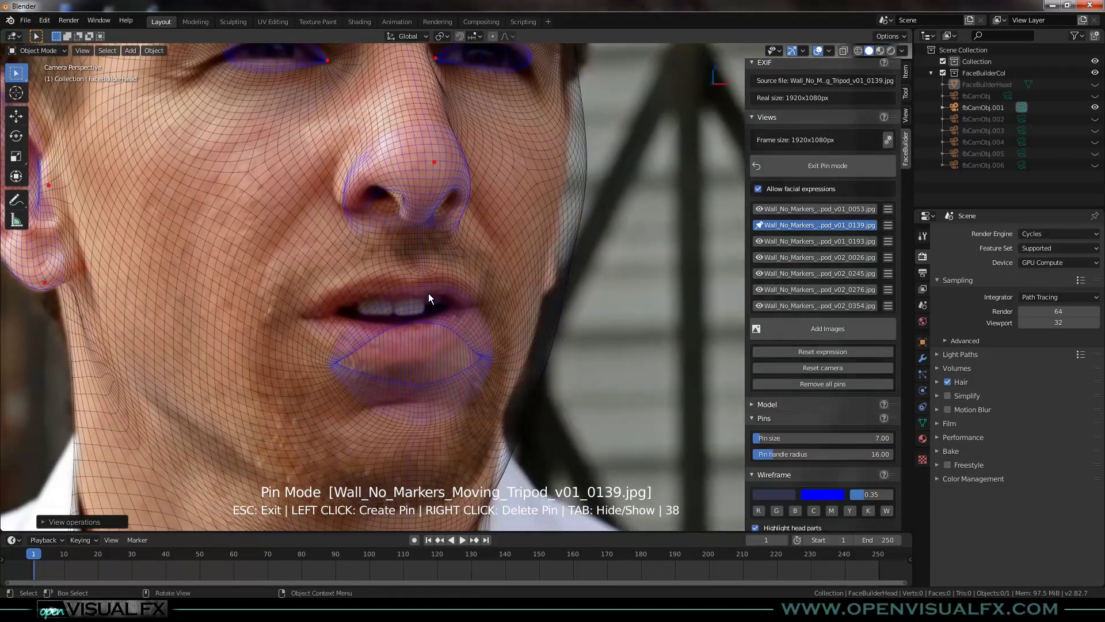
scroll(429, 293, "up", 1)
scroll(471, 343, "down", 3)
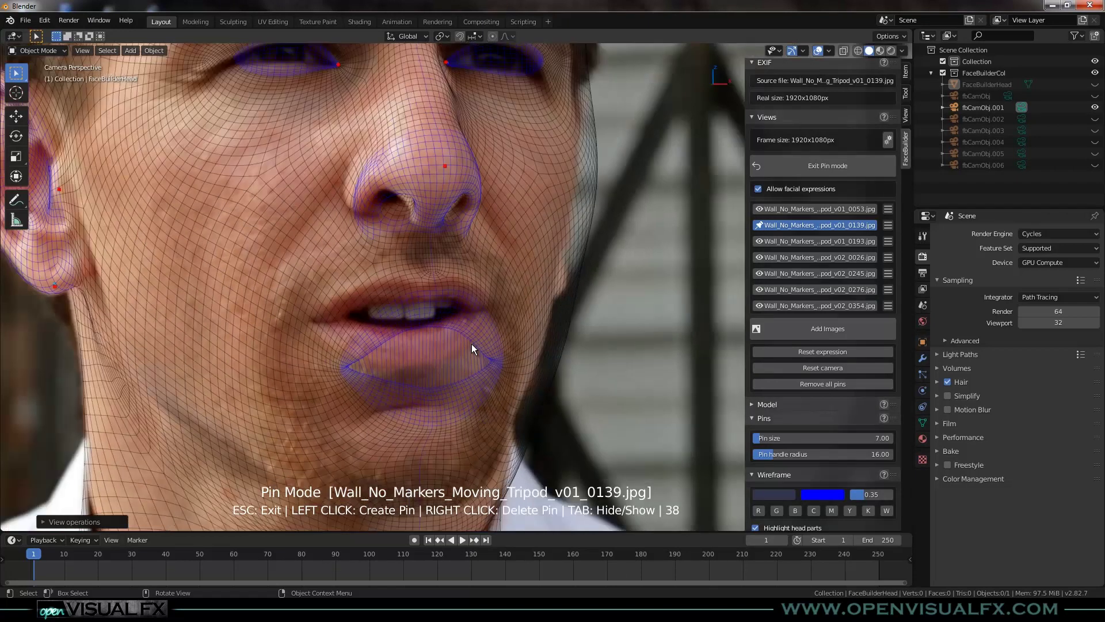
scroll(454, 367, "up", 2)
left_click_drag(440, 434, 437, 367)
middle_click_drag(439, 274, 428, 365, "shift")
scroll(538, 281, "up", 1)
scroll(538, 282, "down", 2)
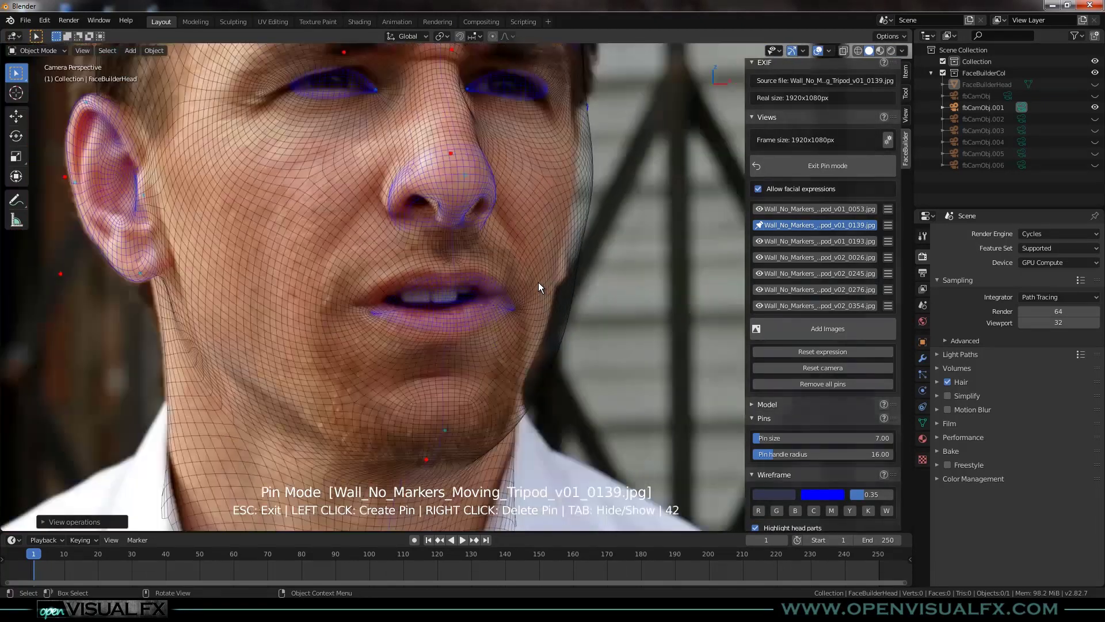
scroll(538, 282, "down", 3)
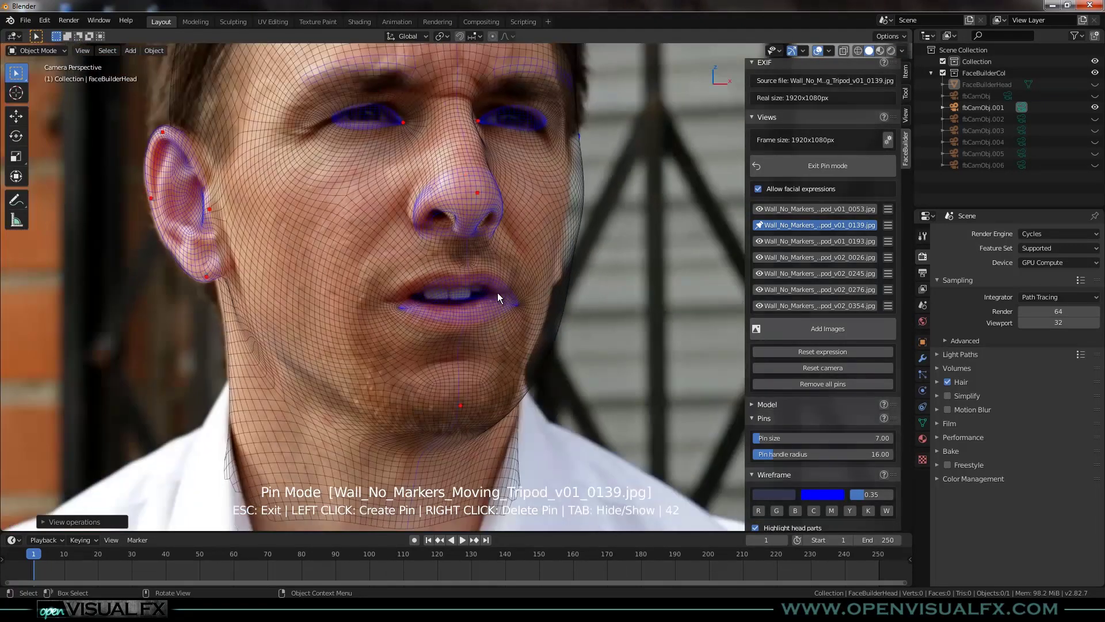
Nudge the nose-tip pin slightly up and toward the visible ear to align the mesh's nose with the photo
scroll(497, 292, "up", 5)
middle_click_drag(472, 236, 472, 289, "shift")
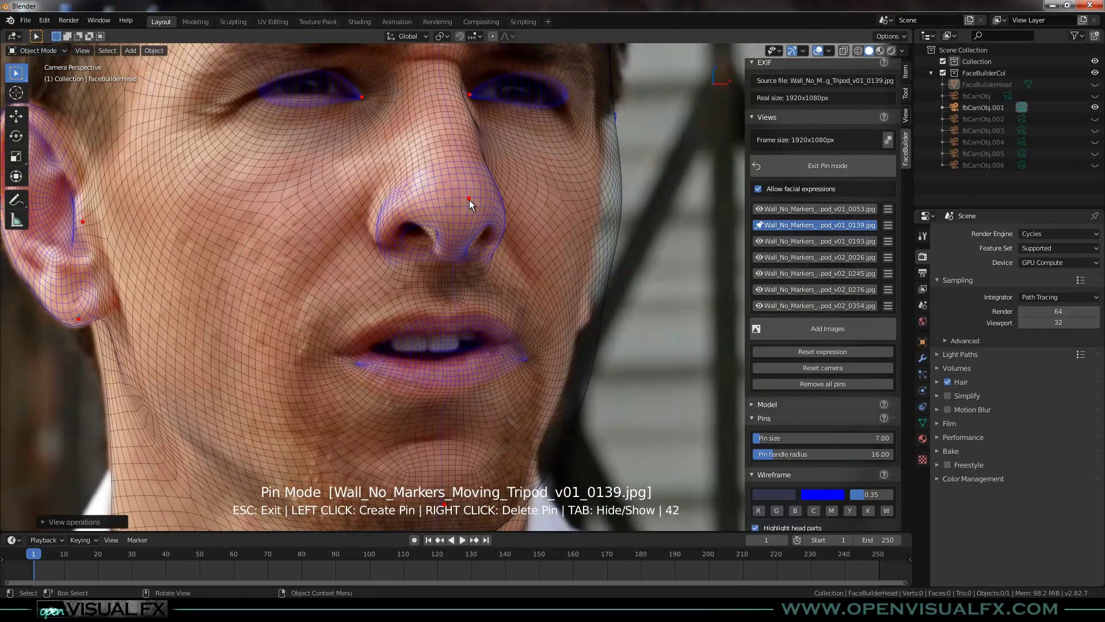
left_click_drag(469, 199, 464, 195)
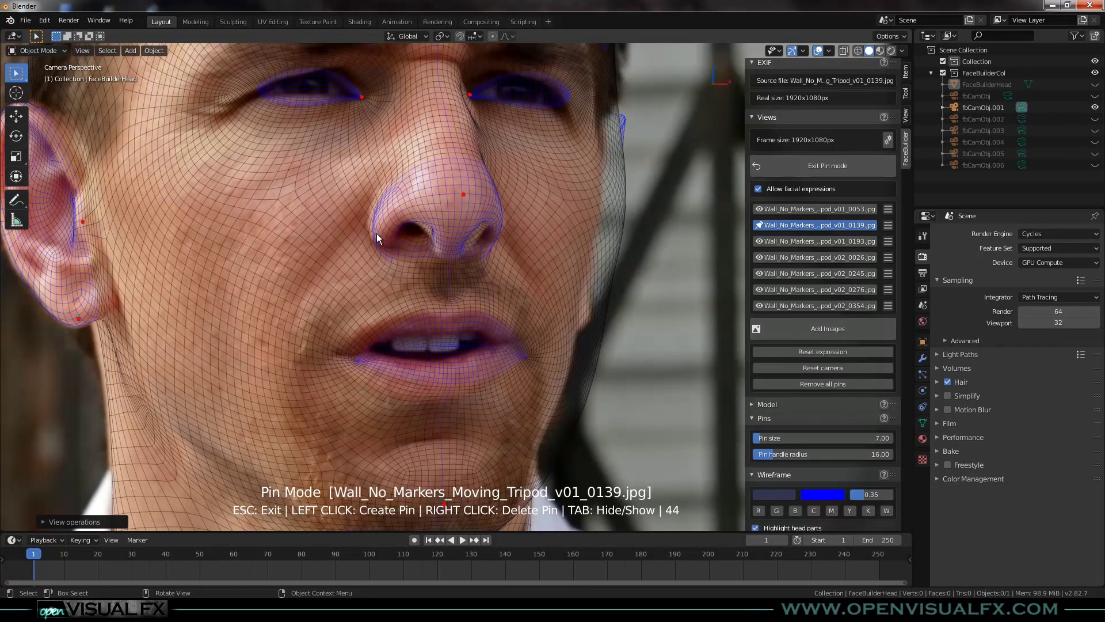
Fit the mesh's mouth to the photo with pins on the upper lip centre, the lower lip centre and both mouth corners
scroll(443, 305, "up", 2)
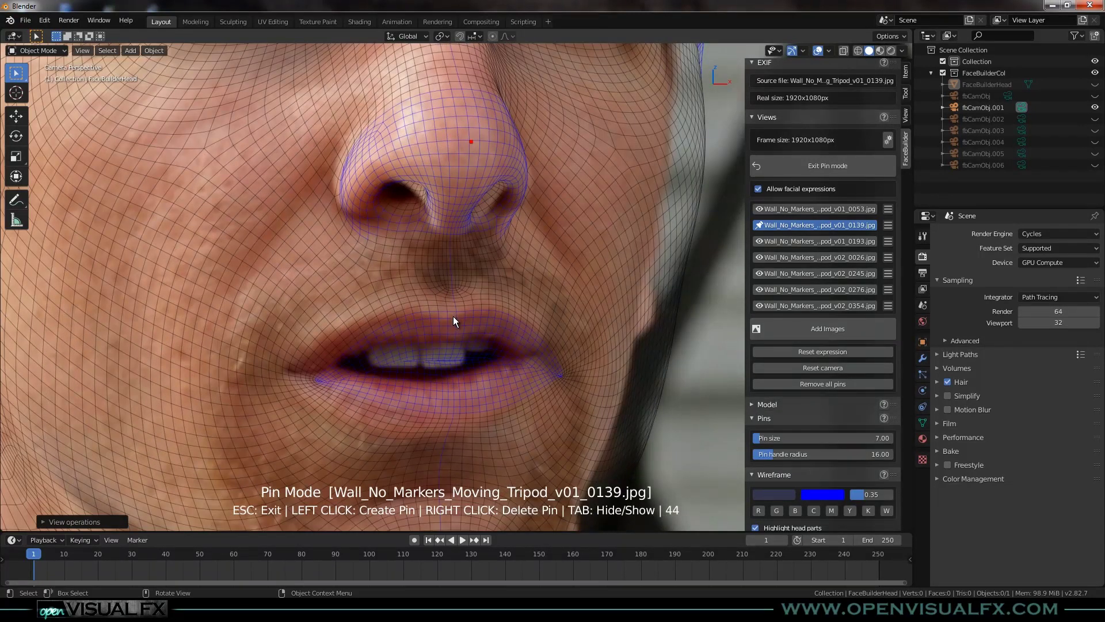
left_click(448, 302)
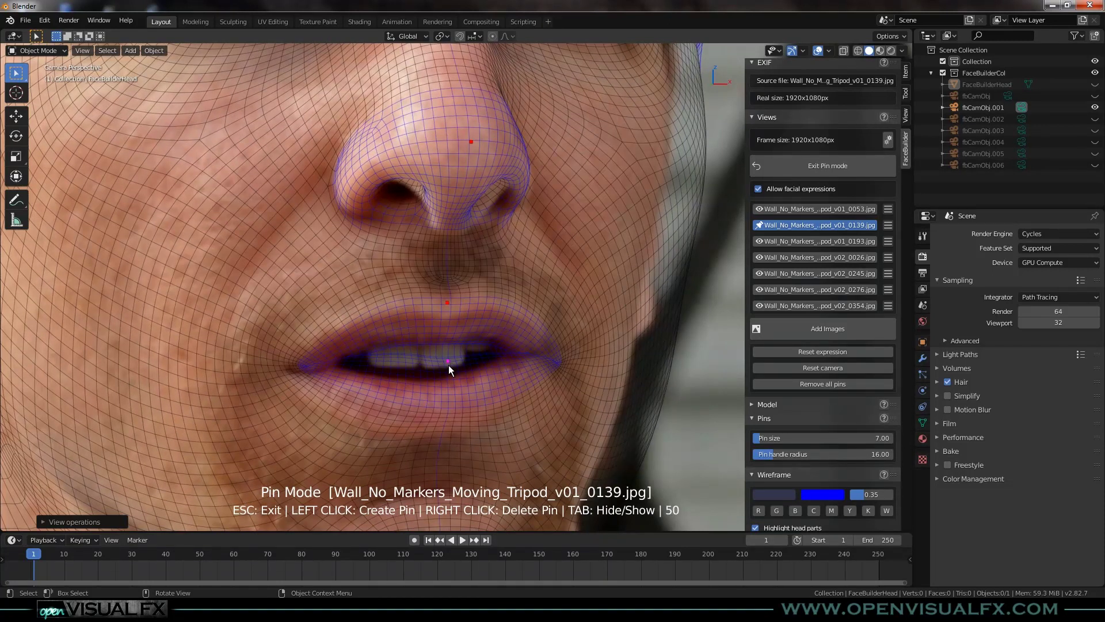
left_click_drag(448, 365, 437, 379)
left_click_drag(448, 302, 443, 303)
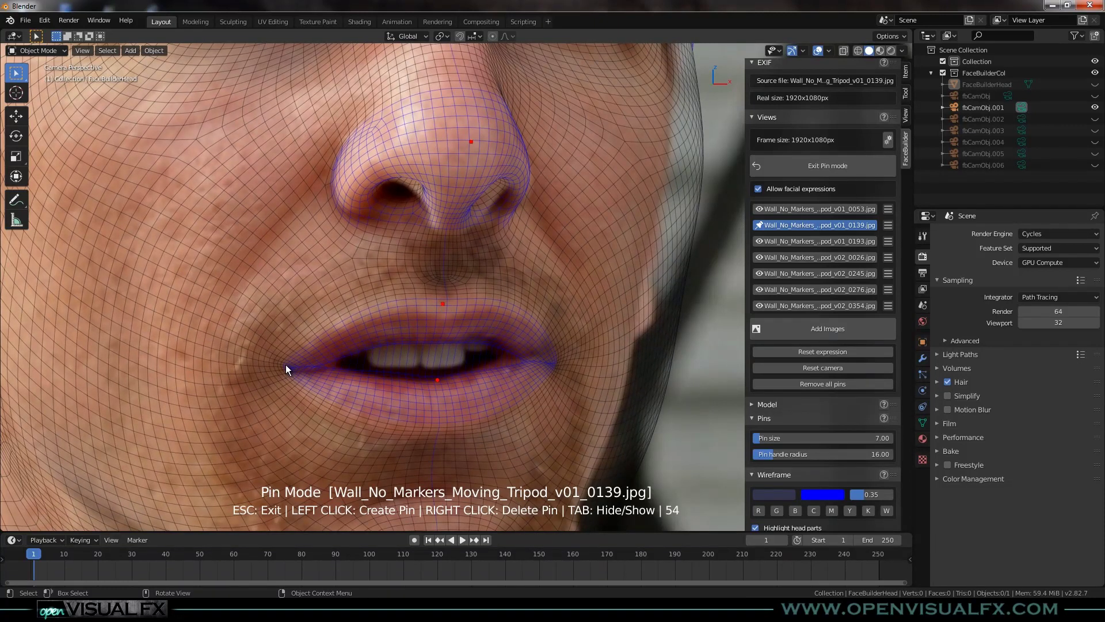
left_click_drag(280, 371, 288, 372)
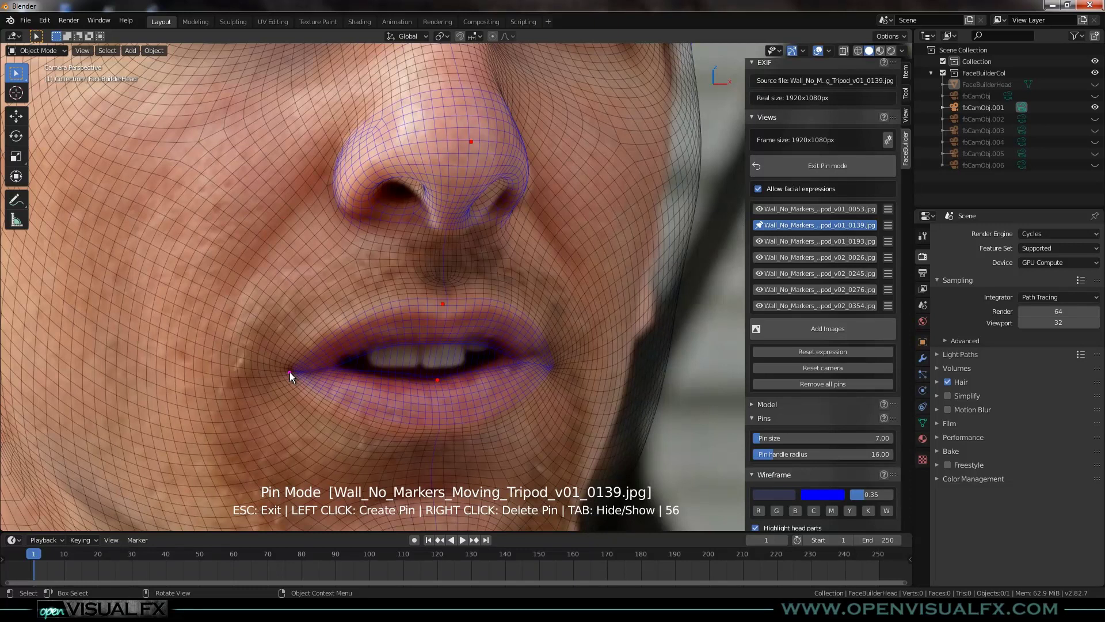
left_click_drag(554, 367, 540, 355)
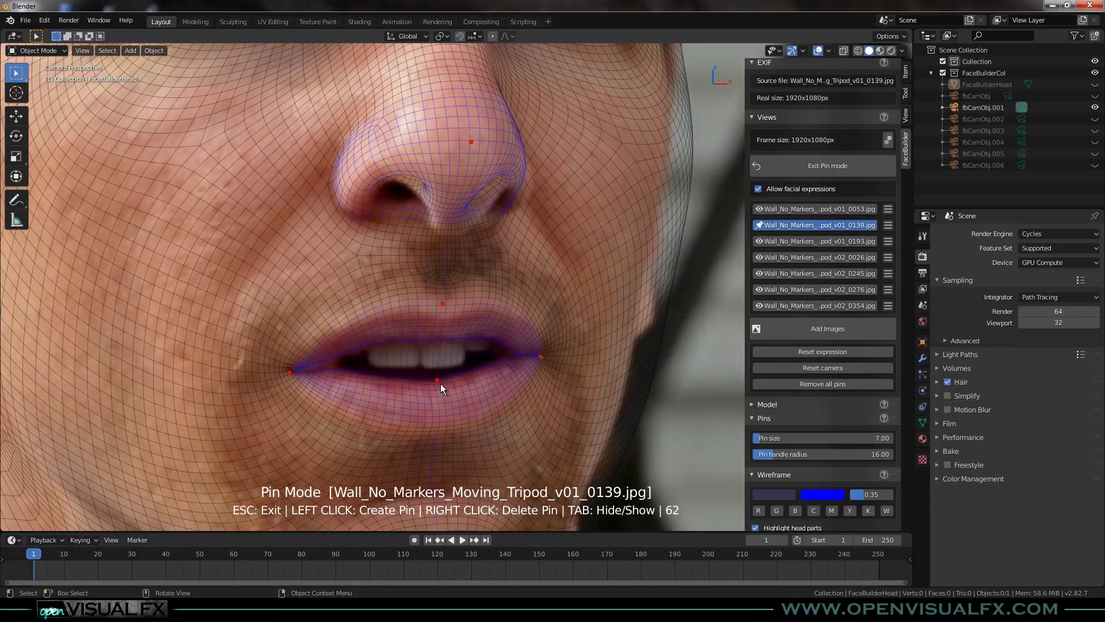
left_click_drag(437, 381, 434, 382)
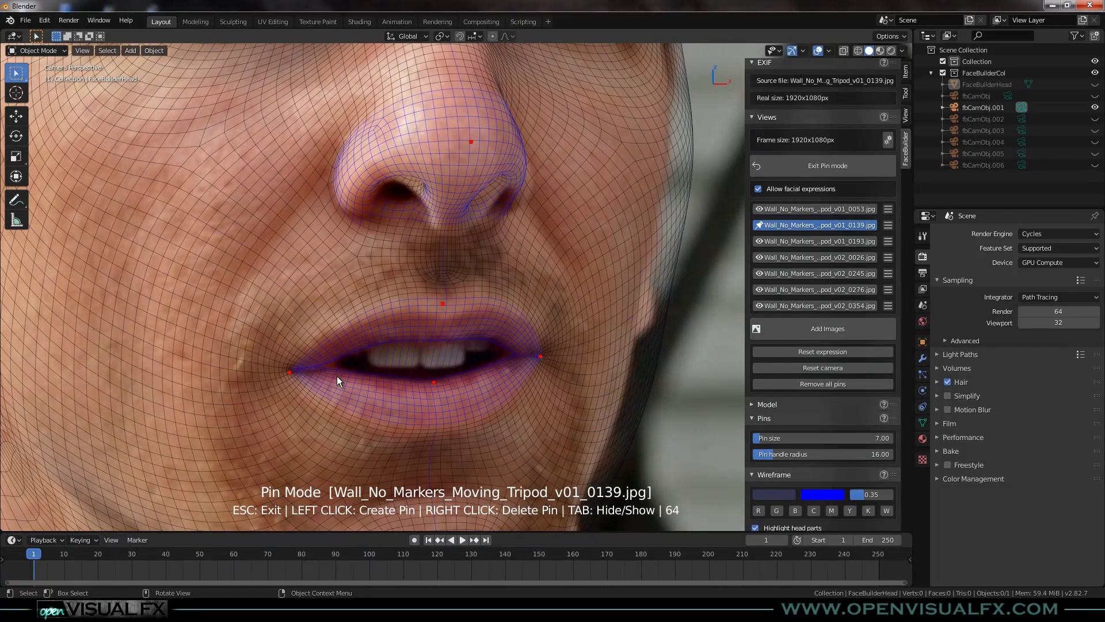
Pin the outer corners of both eyes to the matching eye corners in the photo
scroll(439, 388, "down", 1)
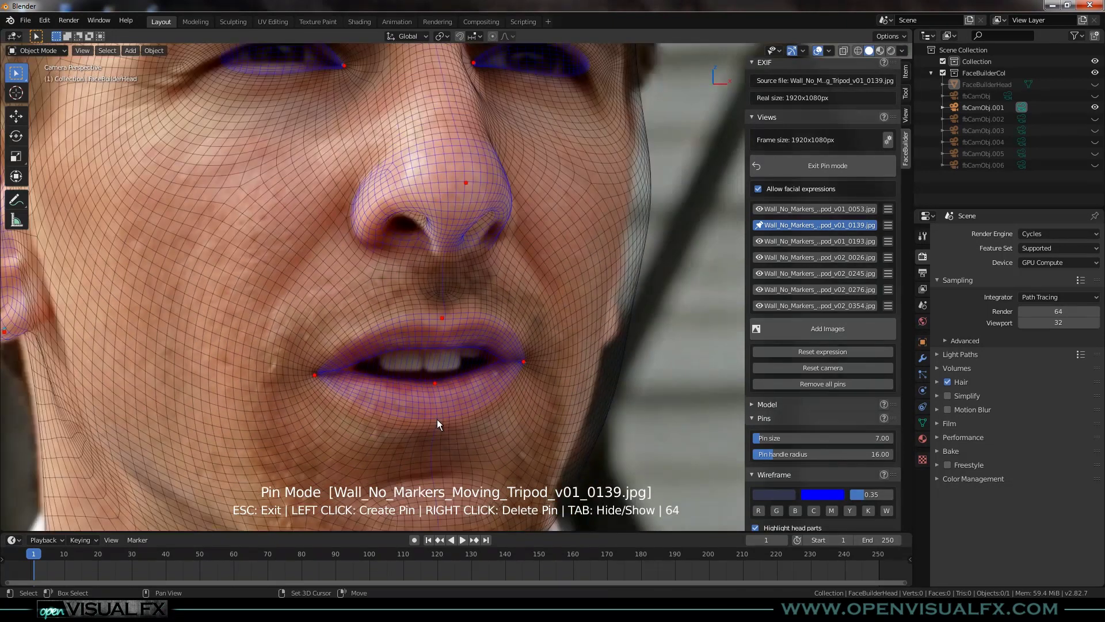
middle_click_drag(437, 419, 493, 375, "shift")
scroll(460, 386, "down", 4)
scroll(471, 337, "up", 2)
scroll(281, 216, "up", 3)
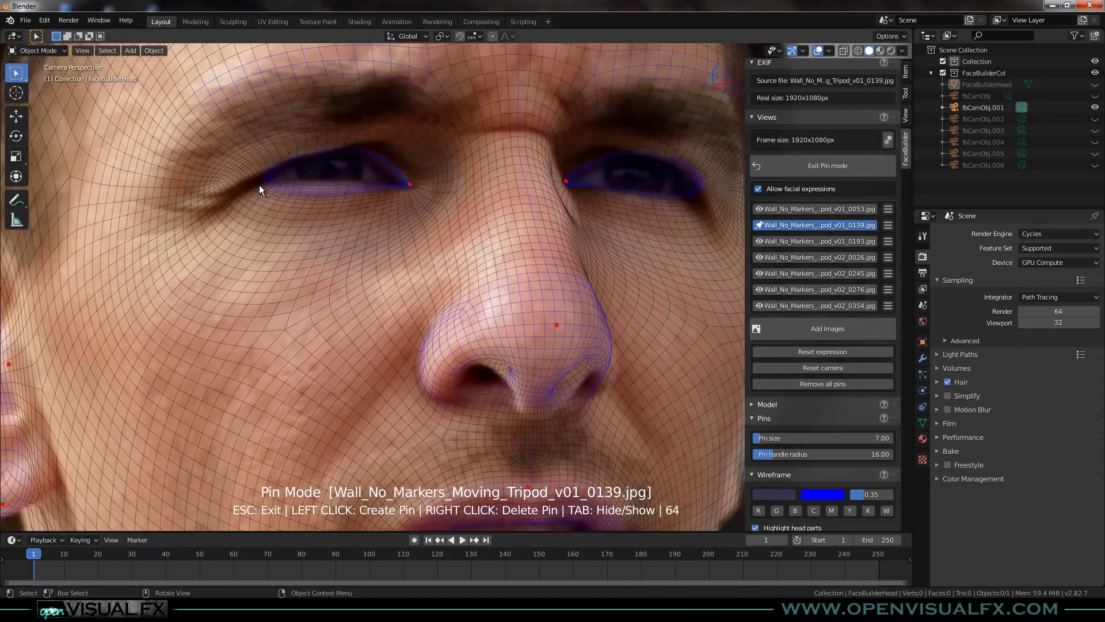
left_click_drag(260, 178, 260, 182)
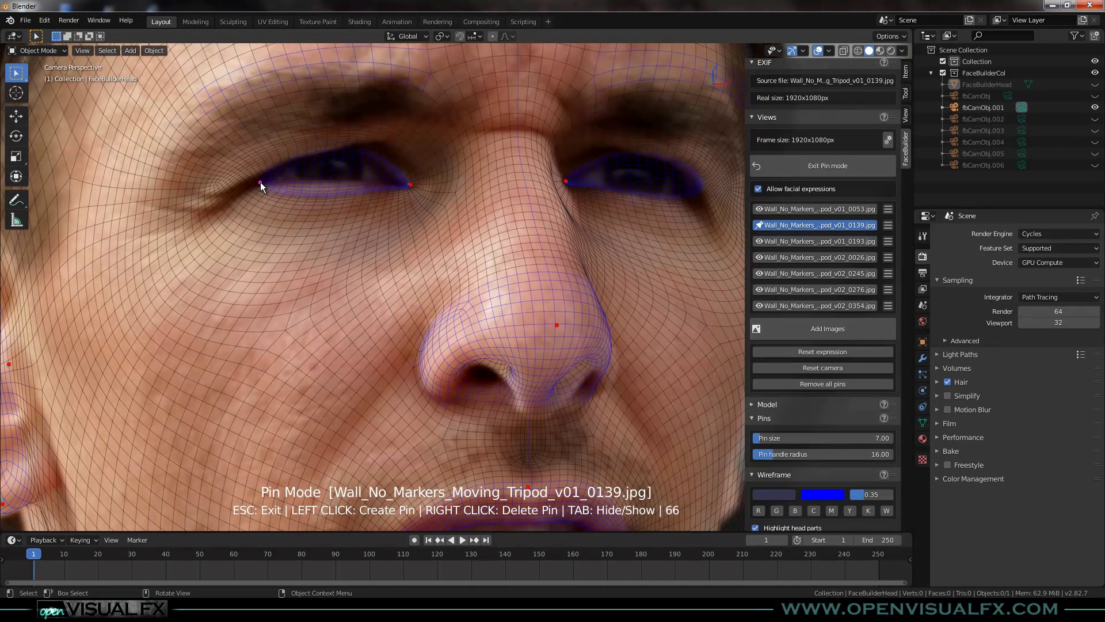
scroll(544, 247, "down", 3)
left_click(551, 212)
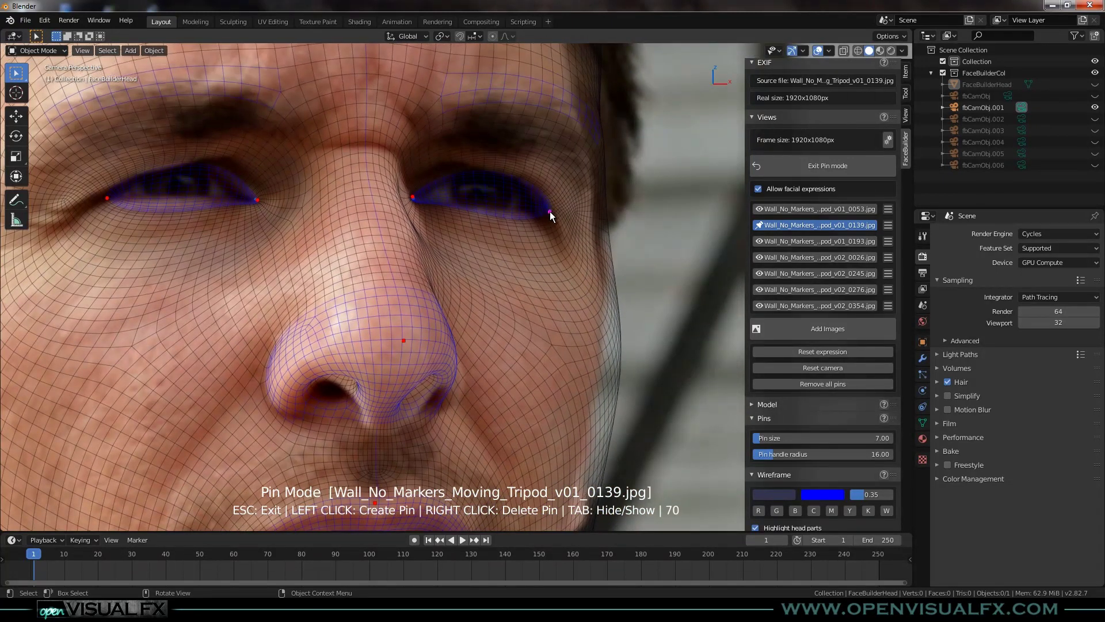
Fine-tune the chin pin and move the nose-tip pin slightly downward to match the photo
scroll(547, 324, "down", 3)
middle_click_drag(526, 392, 543, 265, "shift")
middle_click_drag(485, 370, 504, 296, "shift")
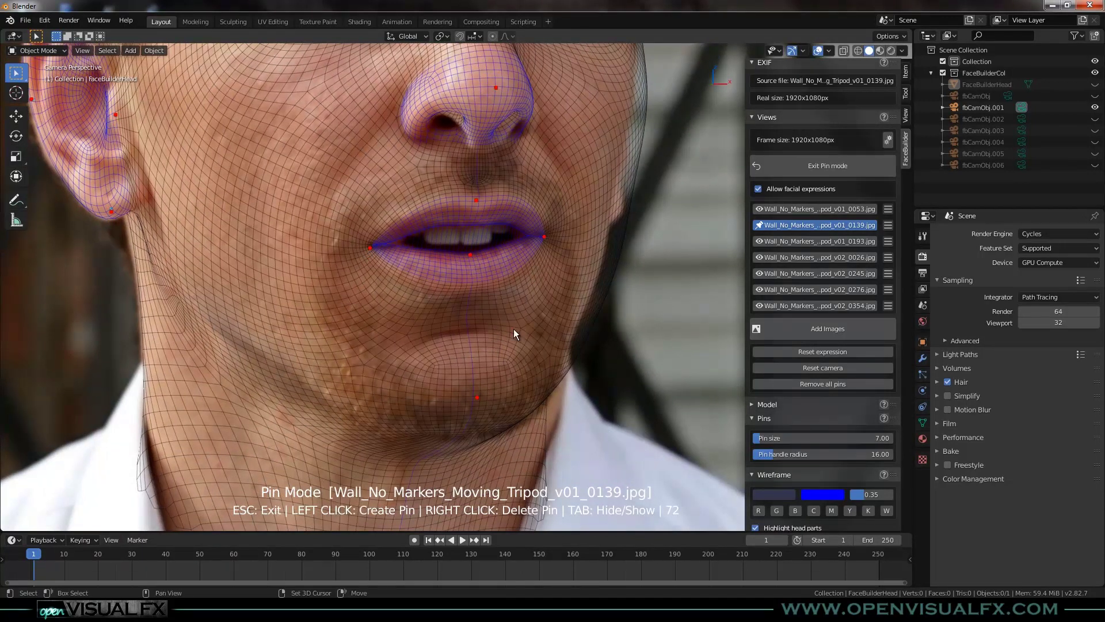
left_click(476, 394)
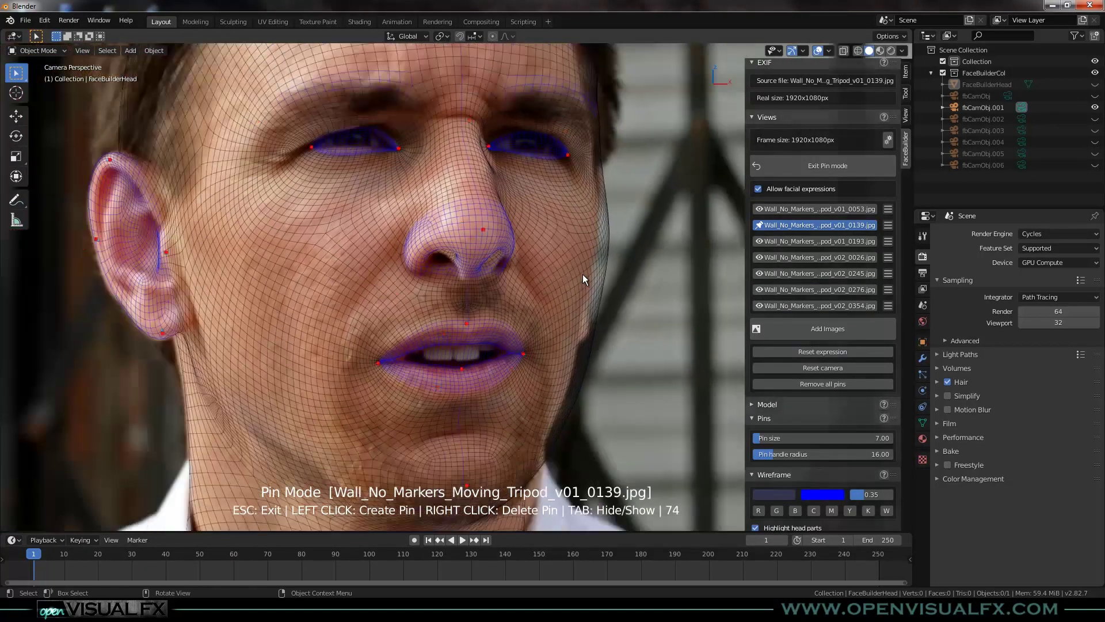
scroll(582, 274, "up", 2)
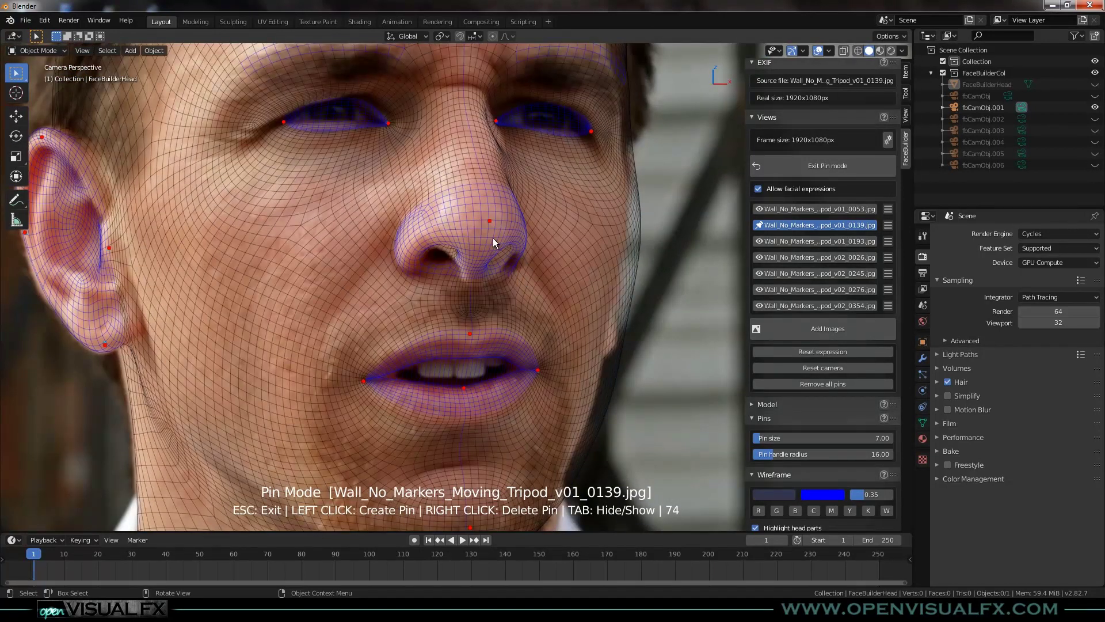
left_click_drag(490, 221, 493, 229)
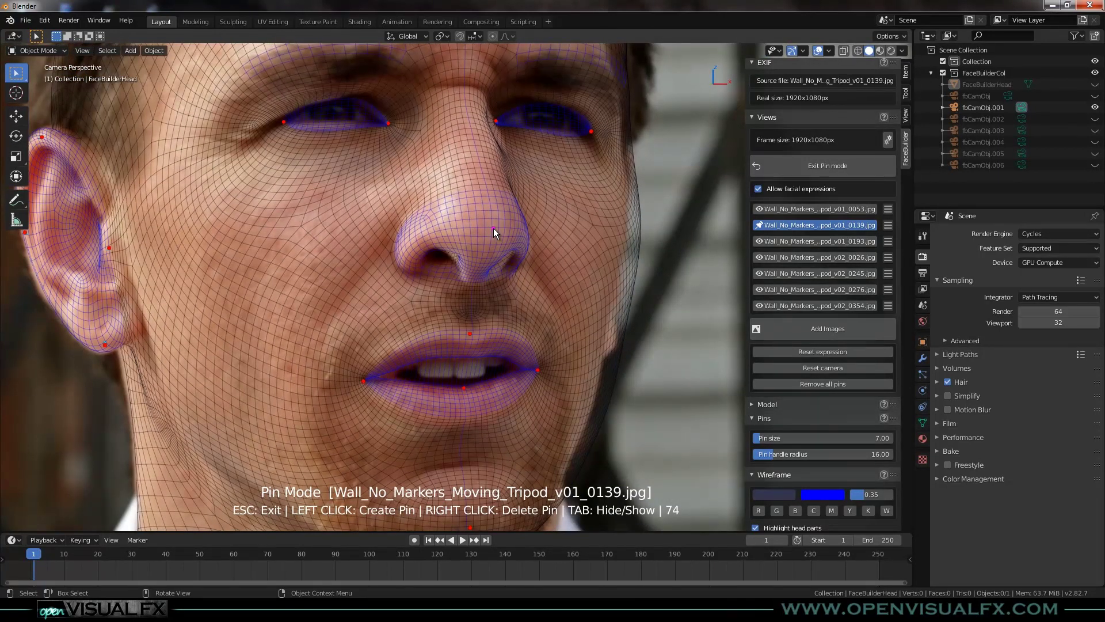
Refine the nose with pins on both nostril wings, the area above the upper lip, the nose's underside and the upper bridge
scroll(521, 260, "up", 2)
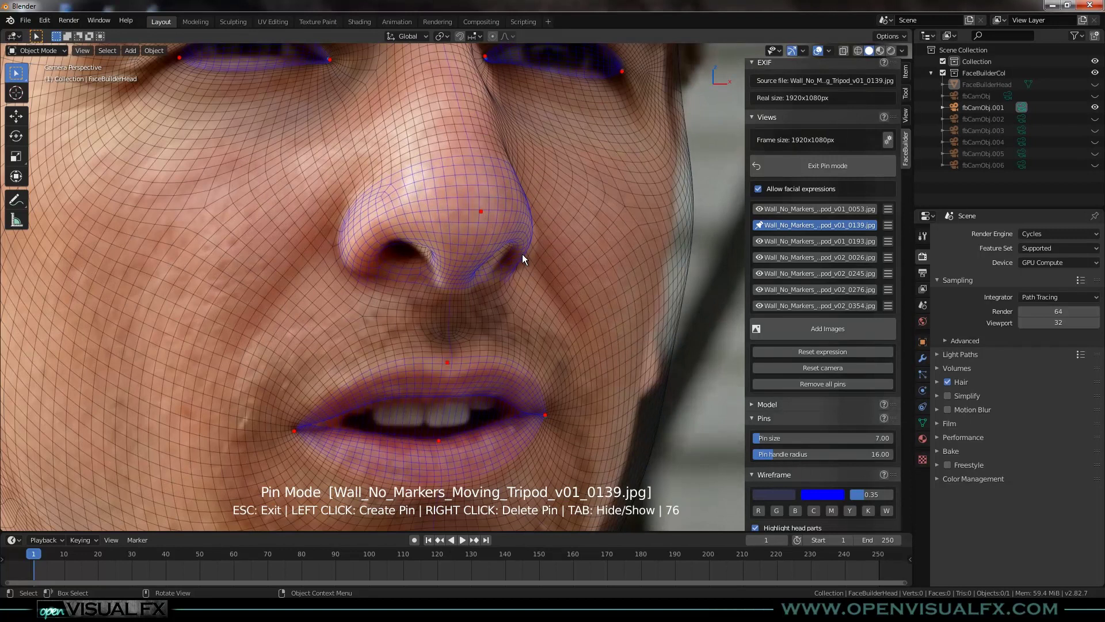
left_click(525, 254)
left_click_drag(526, 253, 528, 259)
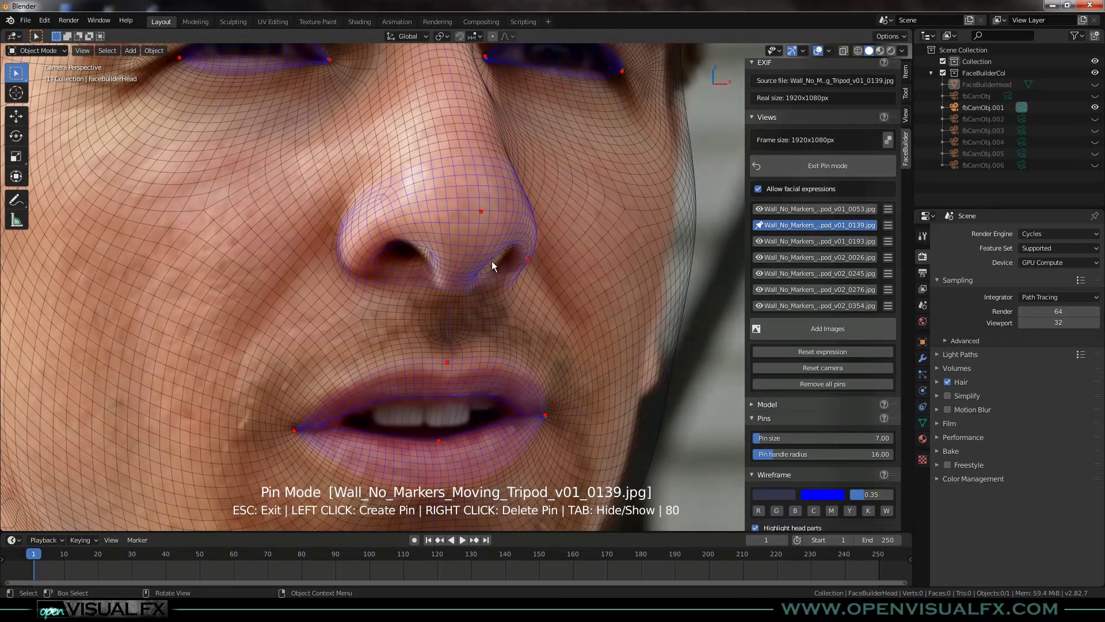
left_click(371, 240)
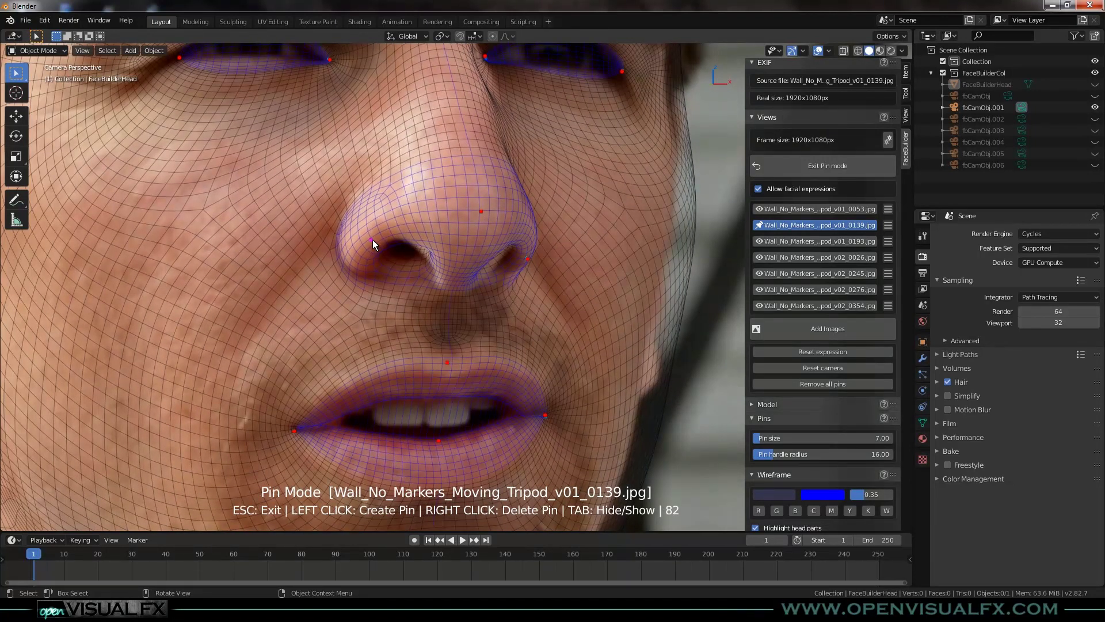
left_click(456, 307)
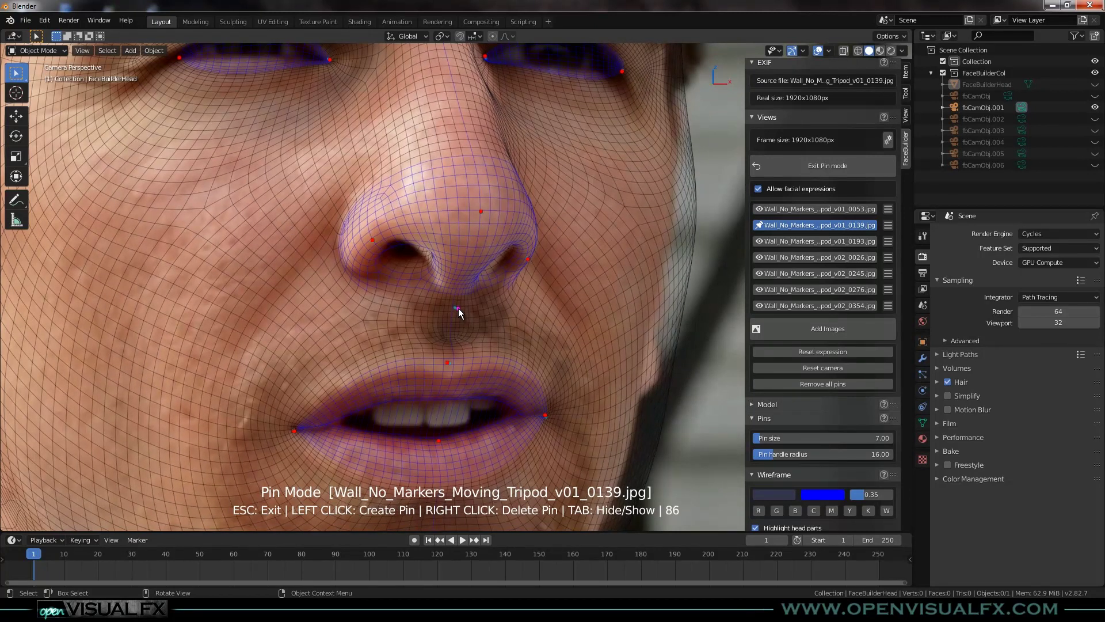
left_click(472, 266)
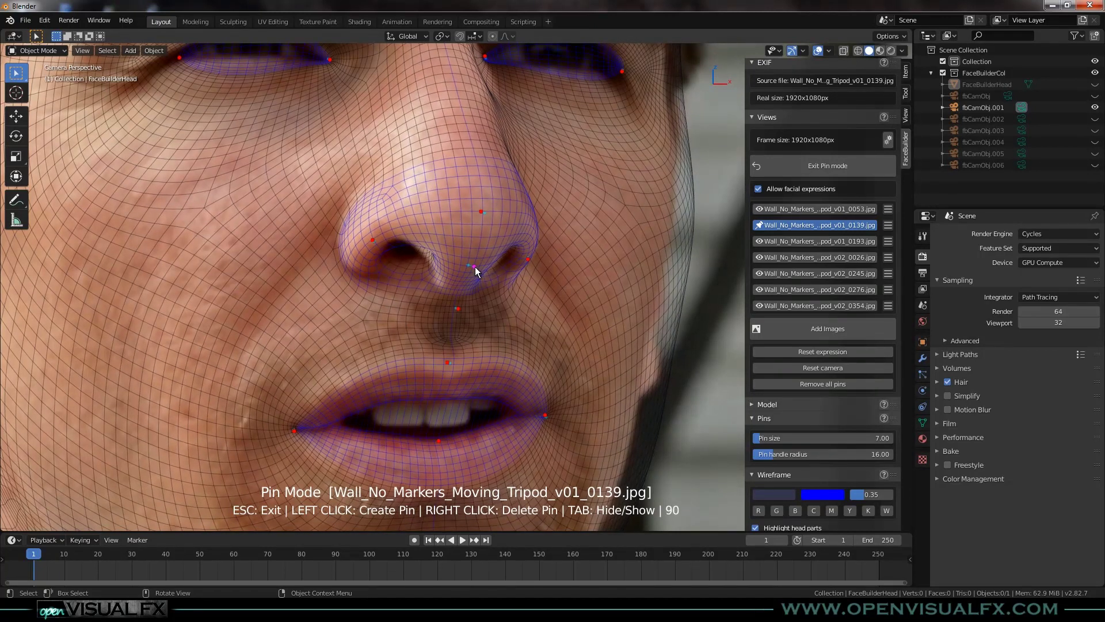
middle_click_drag(484, 284, 472, 384, "shift")
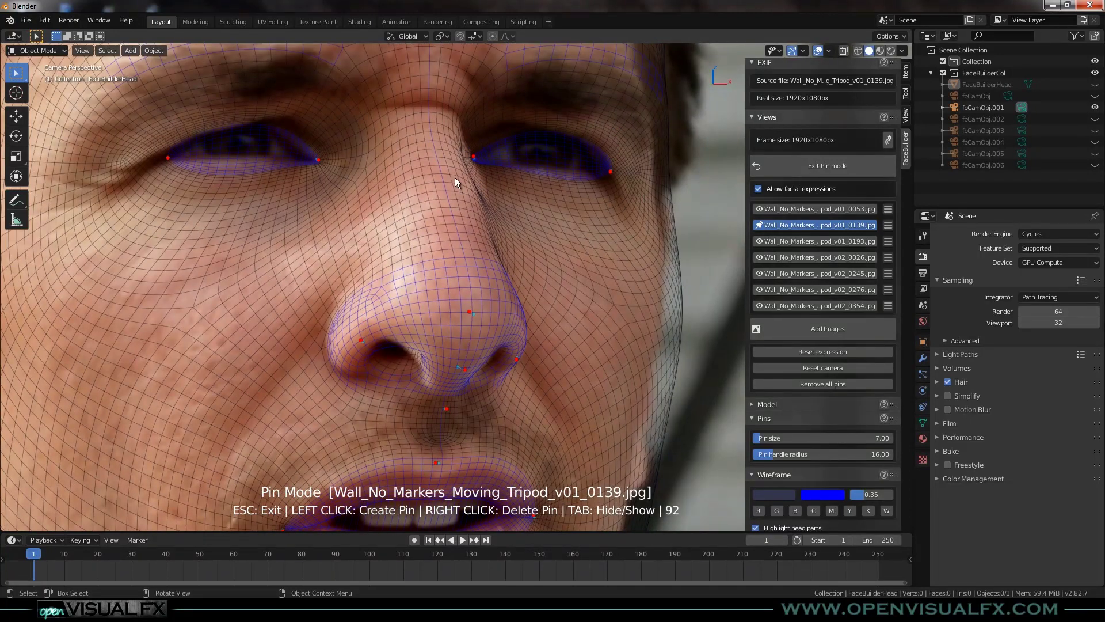
left_click_drag(450, 178, 461, 172)
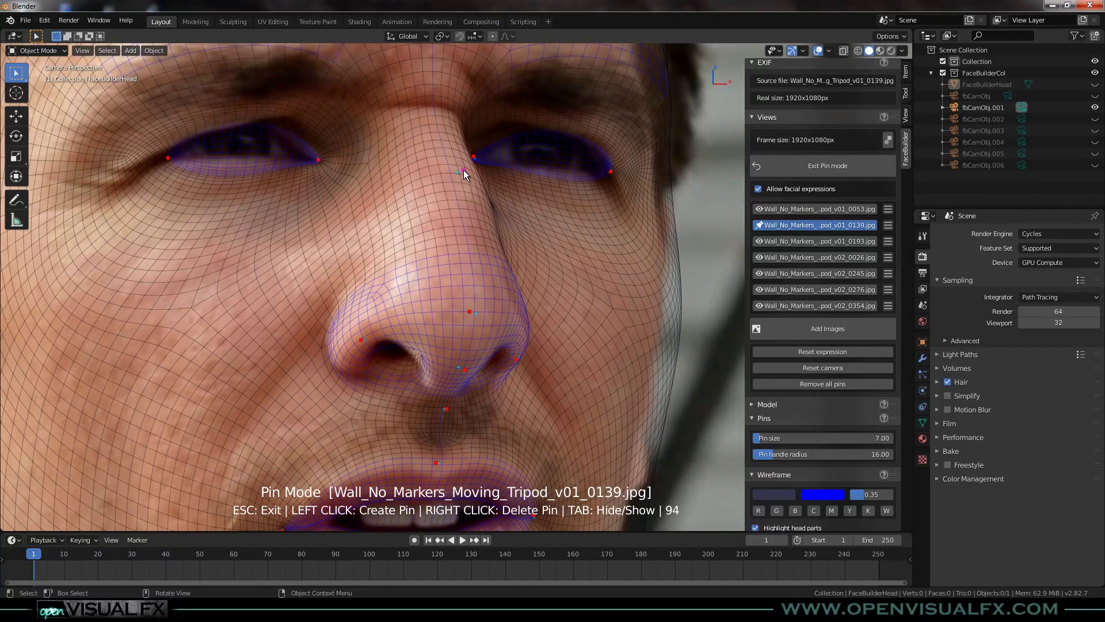
Pin the mesh's far cheek and far jaw inward to match the face outline in the photo
scroll(461, 226, "down", 2)
middle_click_drag(592, 312, 572, 256, "shift")
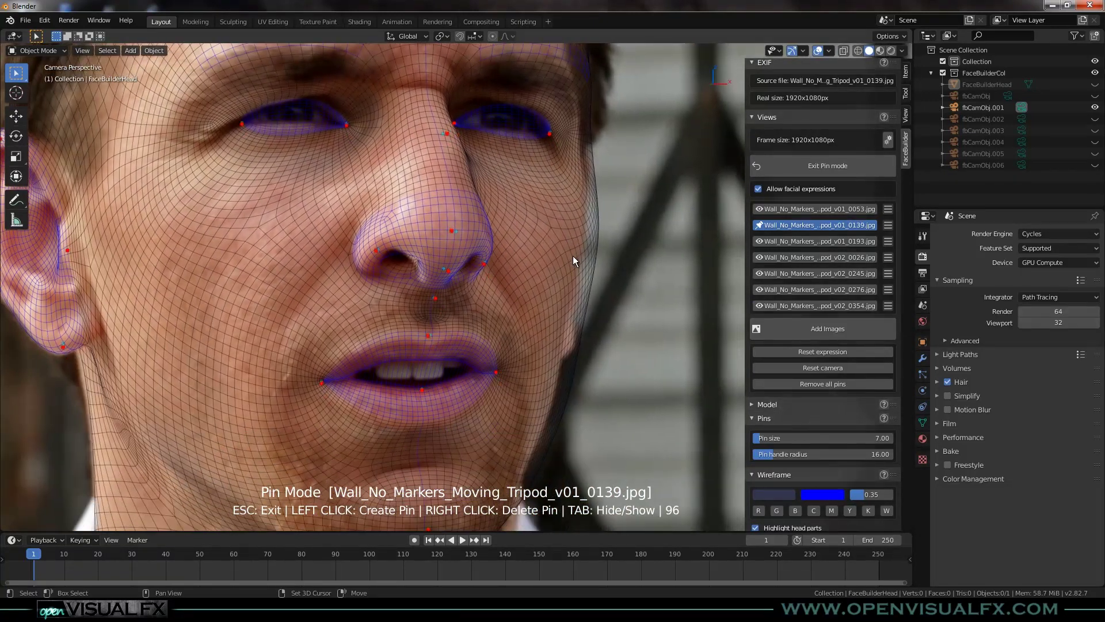
mouse_move(582, 243)
left_mouse_down()
mouse_move(541, 246)
mouse_move(567, 247)
left_mouse_up()
middle_click_drag(555, 305, 553, 267, "shift")
scroll(554, 267, "down", 3, "shift")
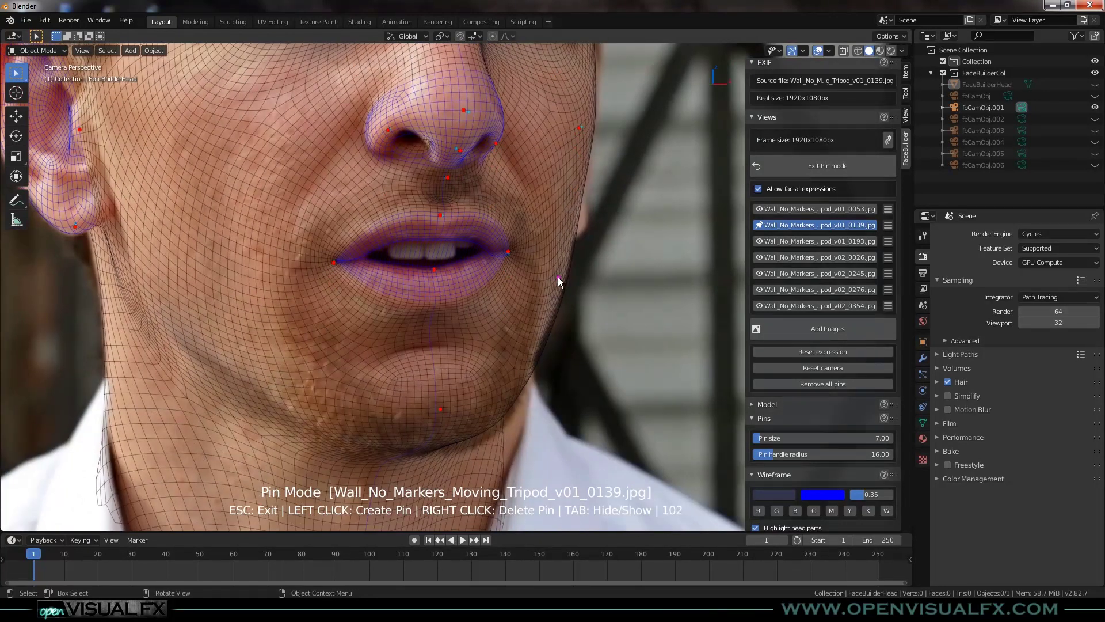
left_click_drag(558, 277, 554, 277)
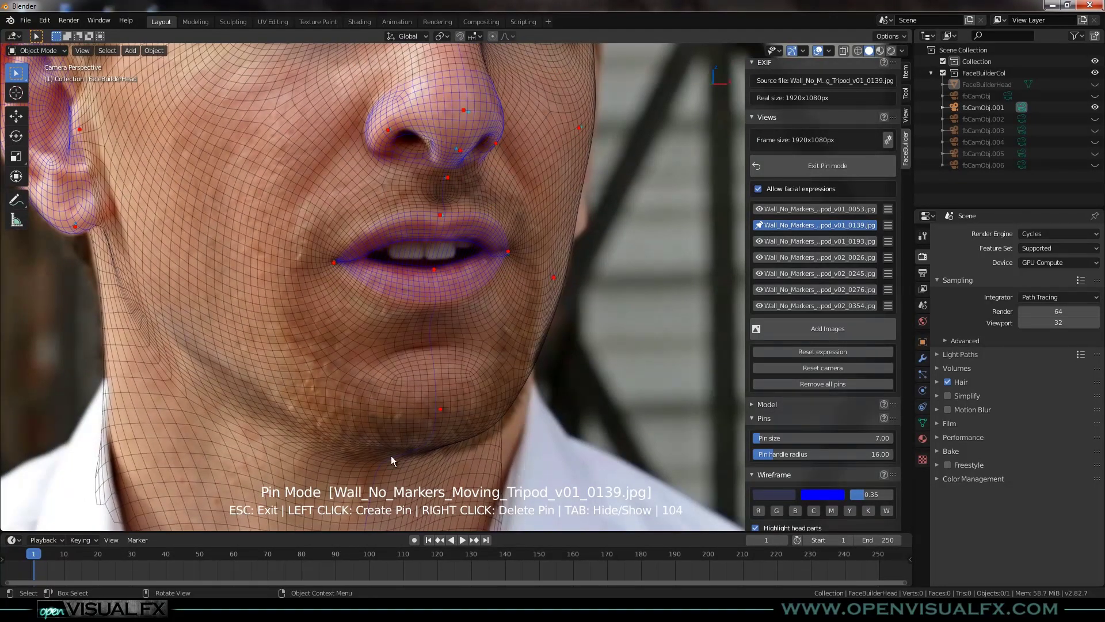
Pin the far side of the mesh's neck outward to the photo's neck edge, and delete the pin tried on the near side
scroll(437, 461, "down", 6)
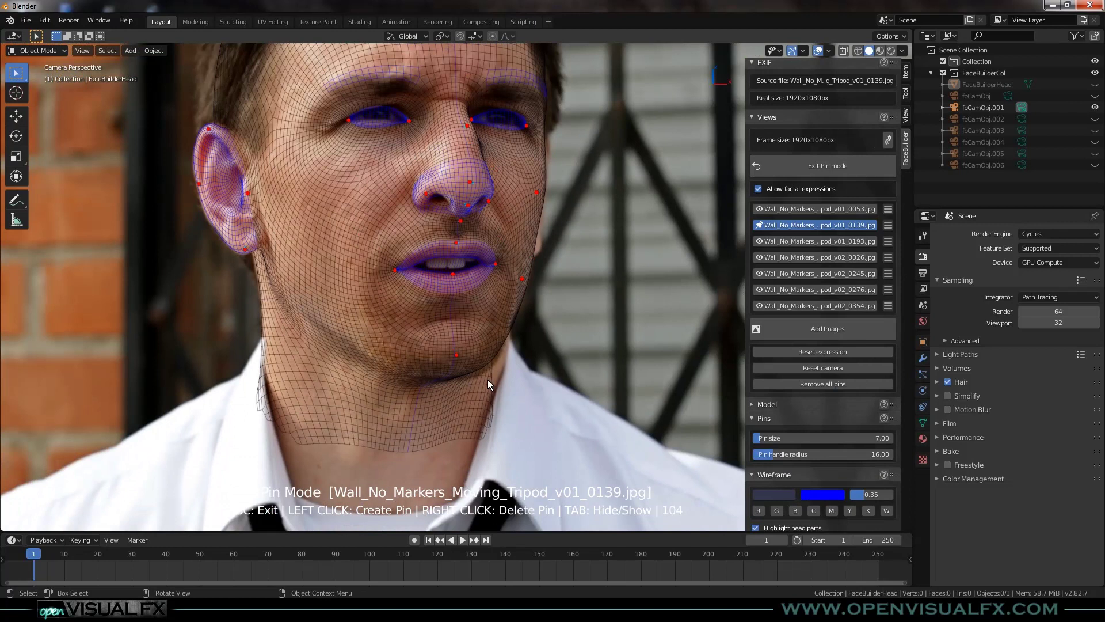
left_click(491, 372)
left_click_drag(494, 370, 509, 370)
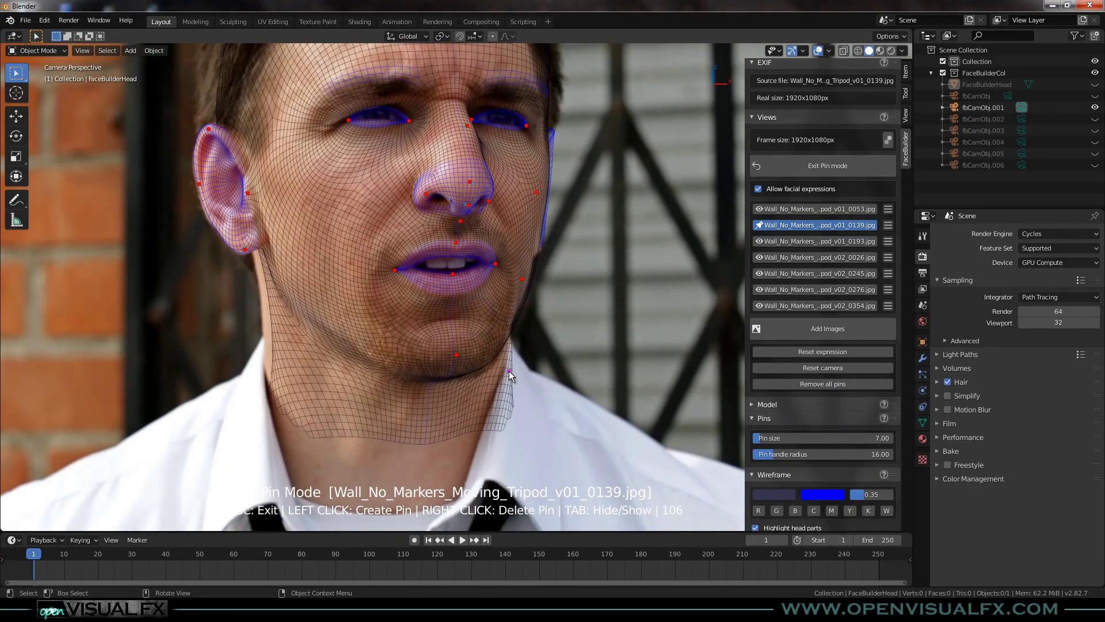
left_click(270, 320)
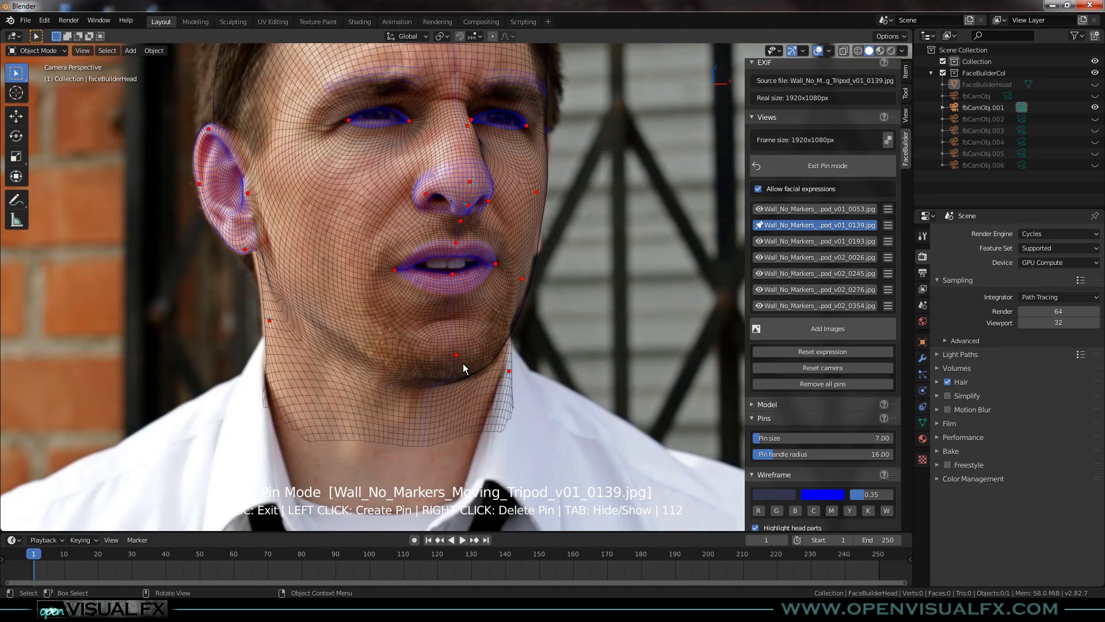
right_click(271, 320)
scroll(543, 238, "up", 3)
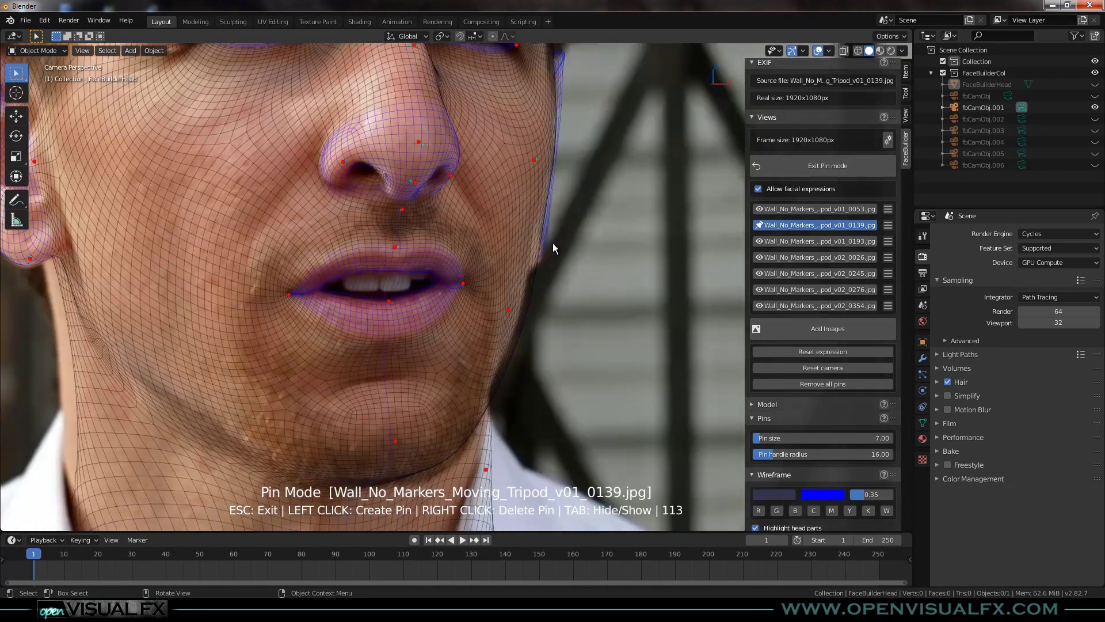
Move the far-jaw pin inward to the face outline and pin the mesh's far ear at its lobe and upper edge
left_click_drag(508, 309, 498, 308)
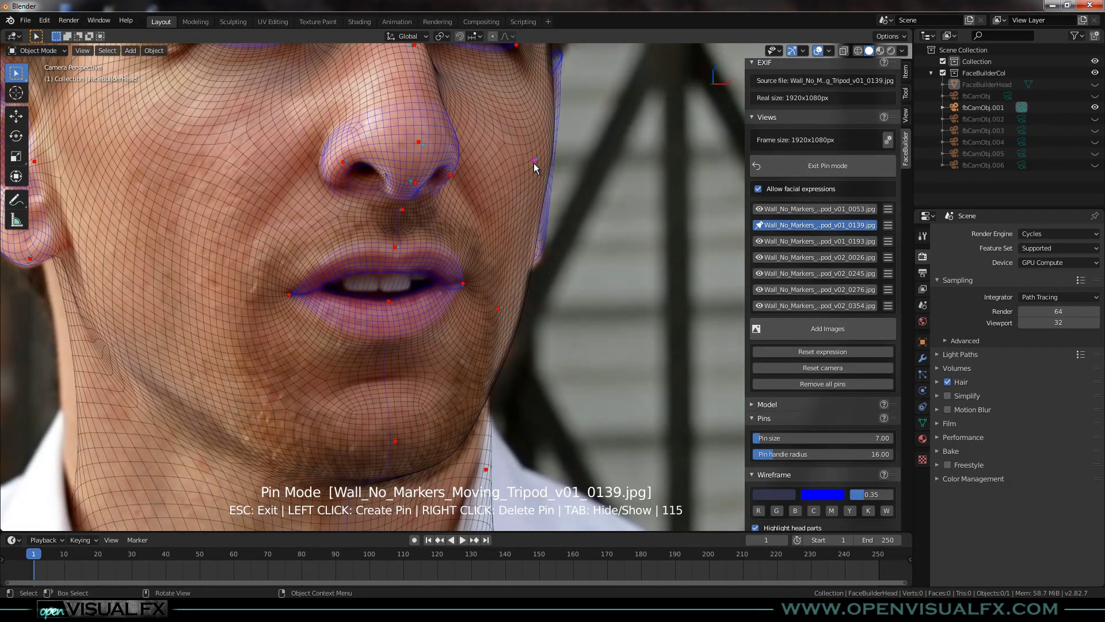
middle_click_drag(543, 211, 489, 279, "shift")
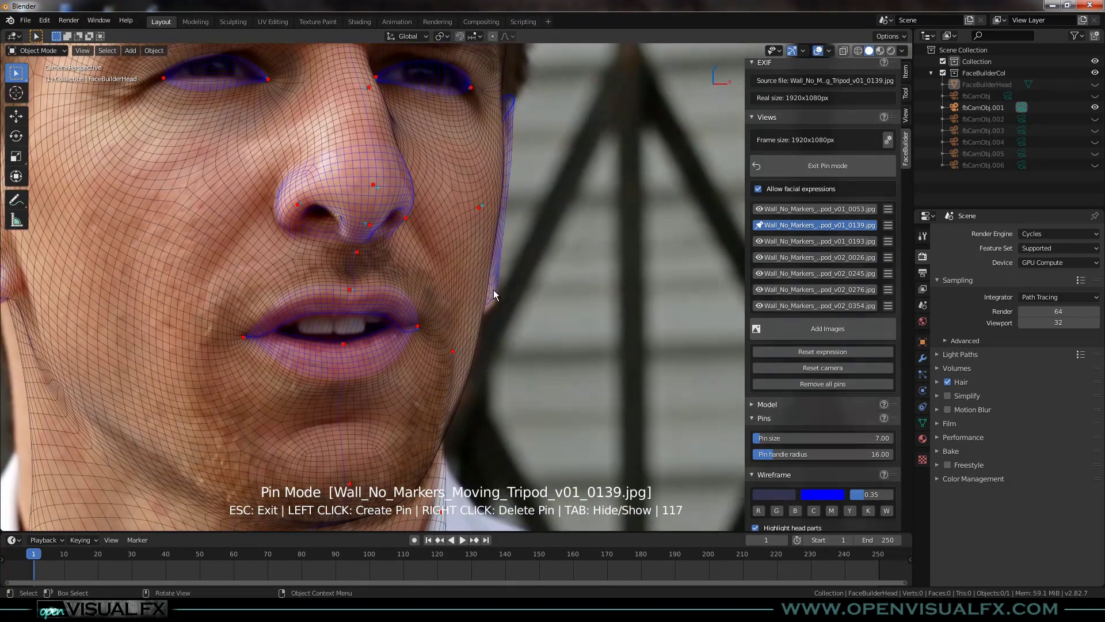
left_click(491, 299)
left_click(508, 114)
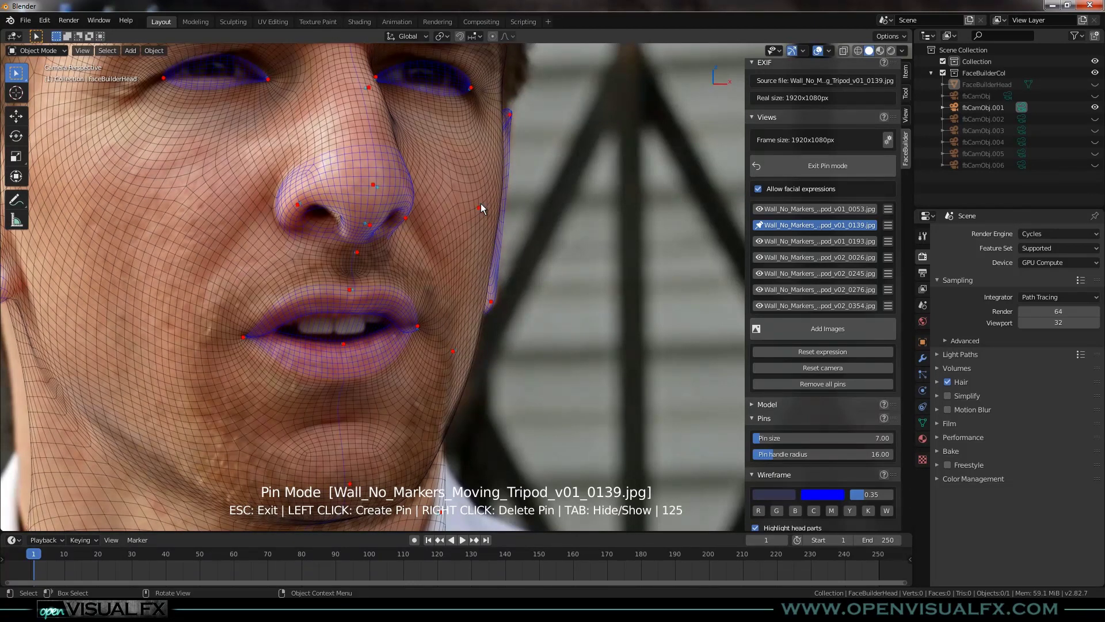
Delete the far cheek, jaw, neck and chin pins, and re-pin the far cheek inward and the chin's centre
right_click(454, 350)
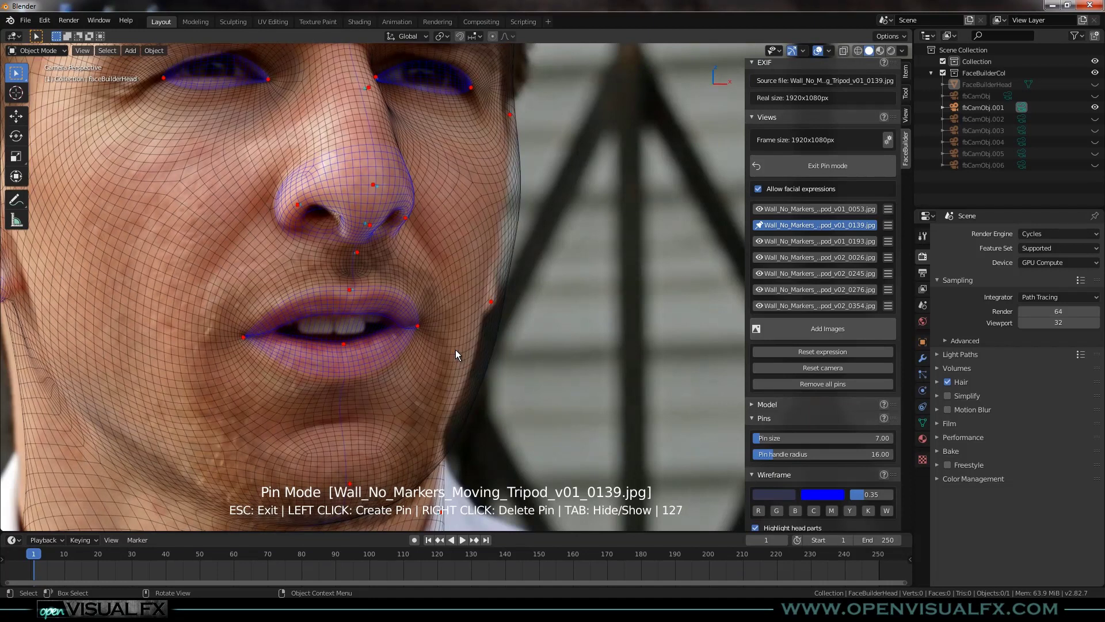
left_click_drag(504, 199, 478, 196)
middle_click_drag(442, 401, 512, 304, "shift")
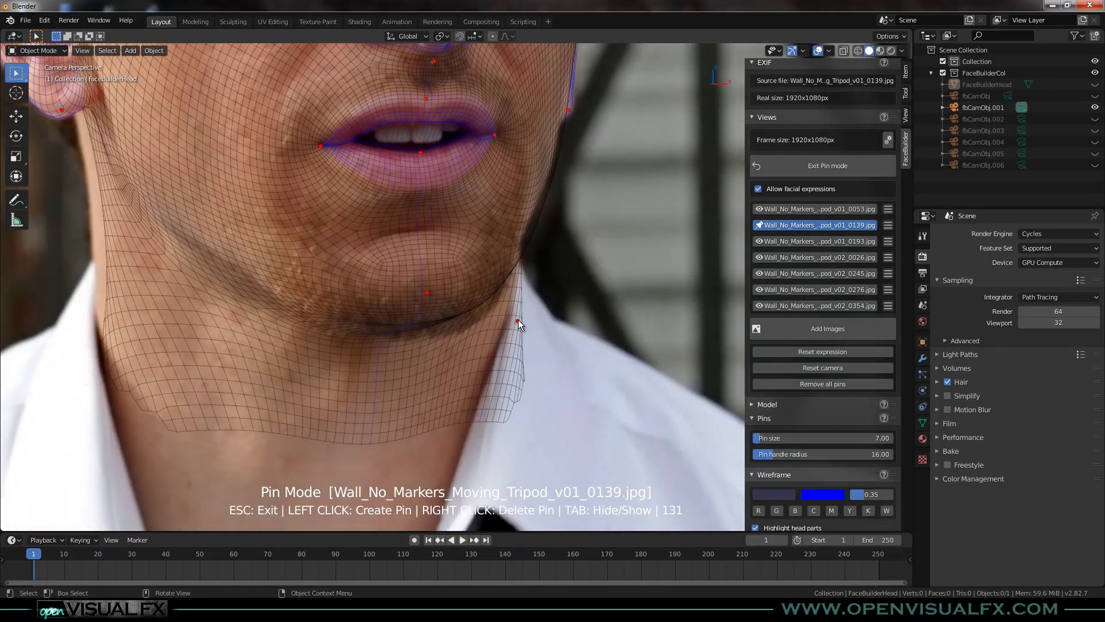
right_click(518, 321)
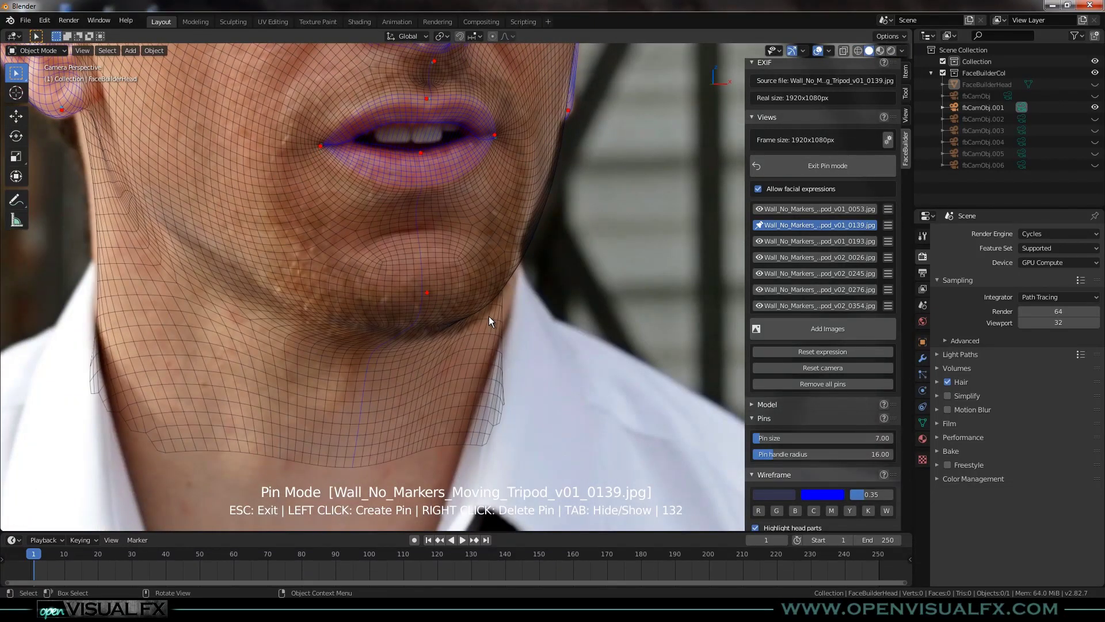
right_click(426, 293)
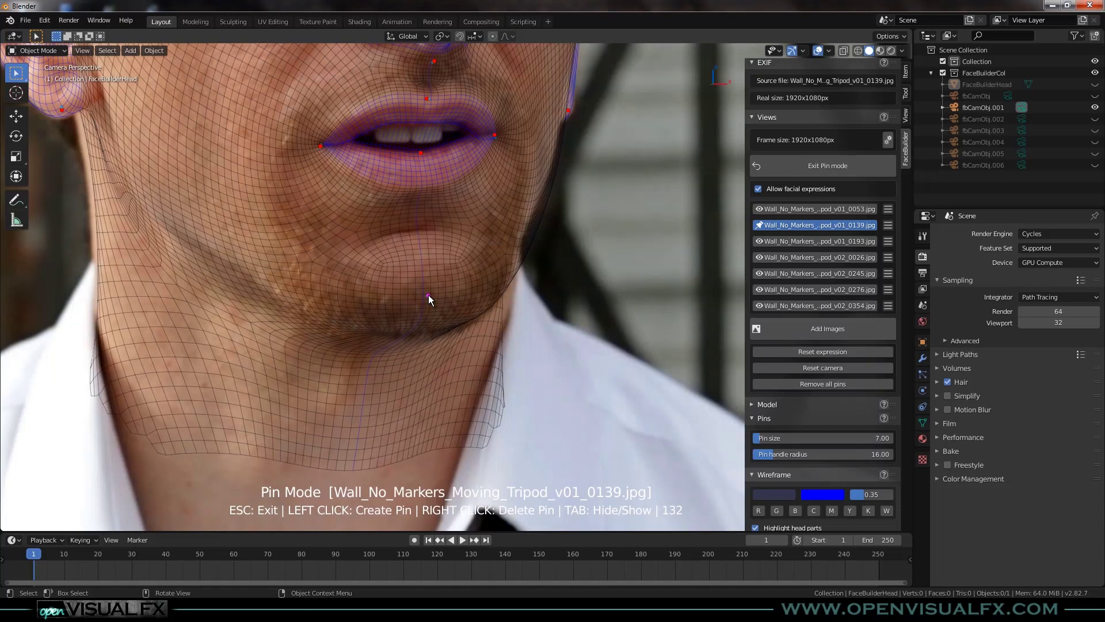
left_click(423, 293)
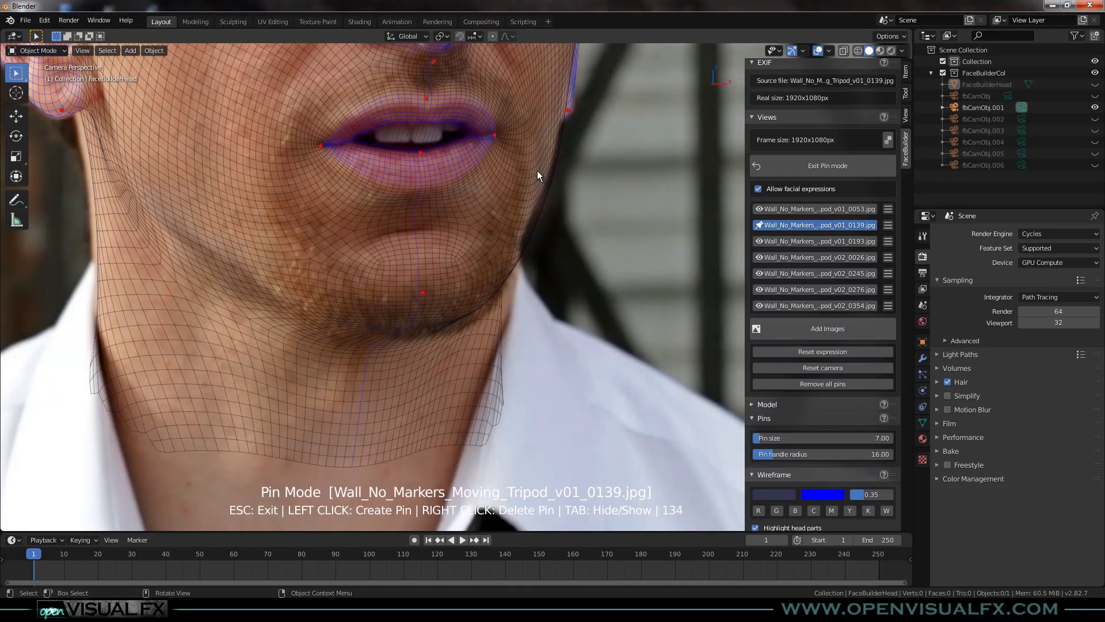
Pin the far jawline at two points and the far neck edge outward, and lower the chin pin slightly to match the photo
left_click_drag(544, 184, 540, 182)
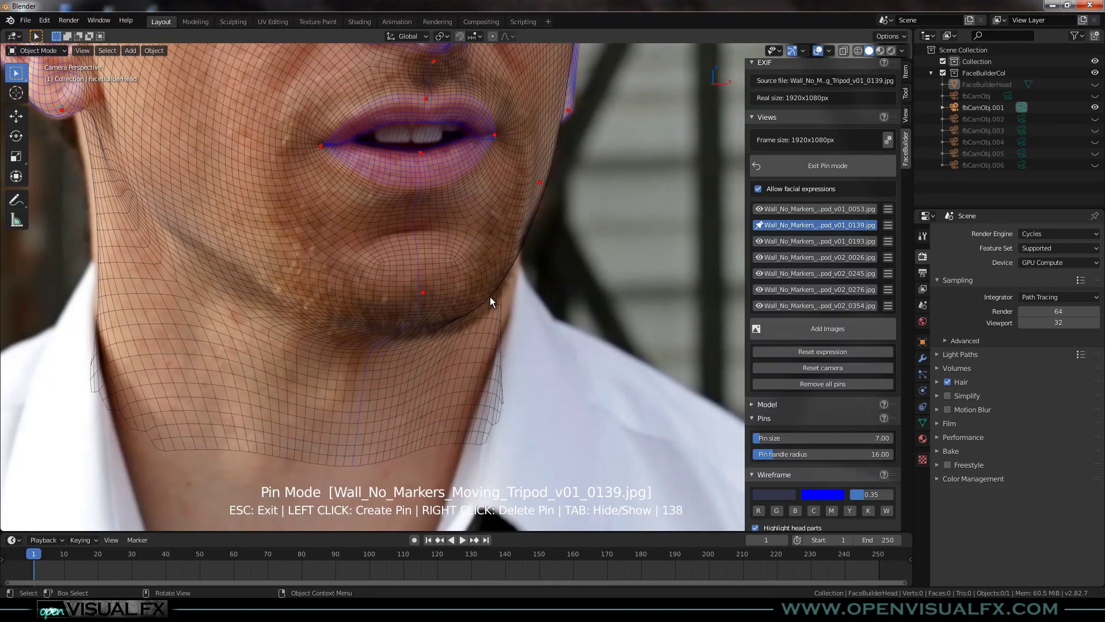
left_click_drag(497, 310, 510, 310)
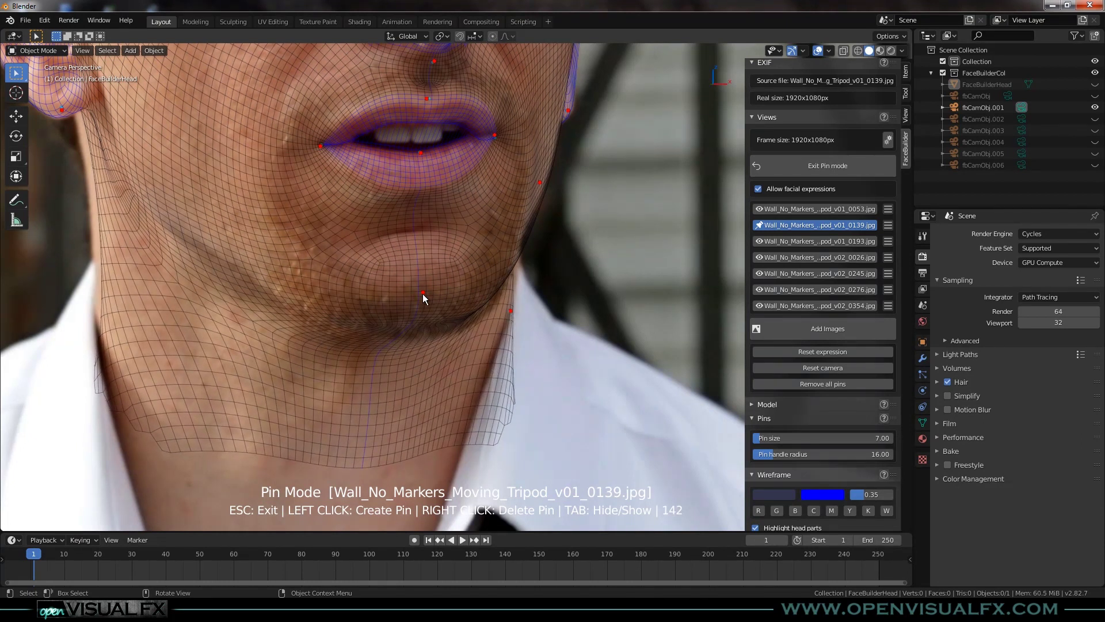
left_click_drag(425, 293, 424, 301)
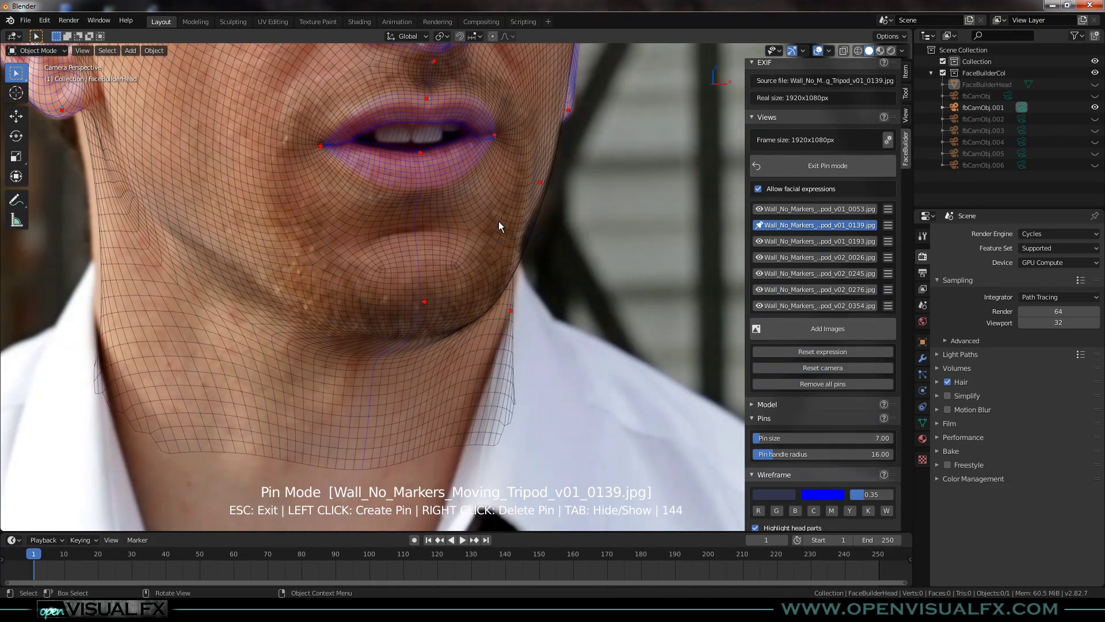
left_click(521, 226)
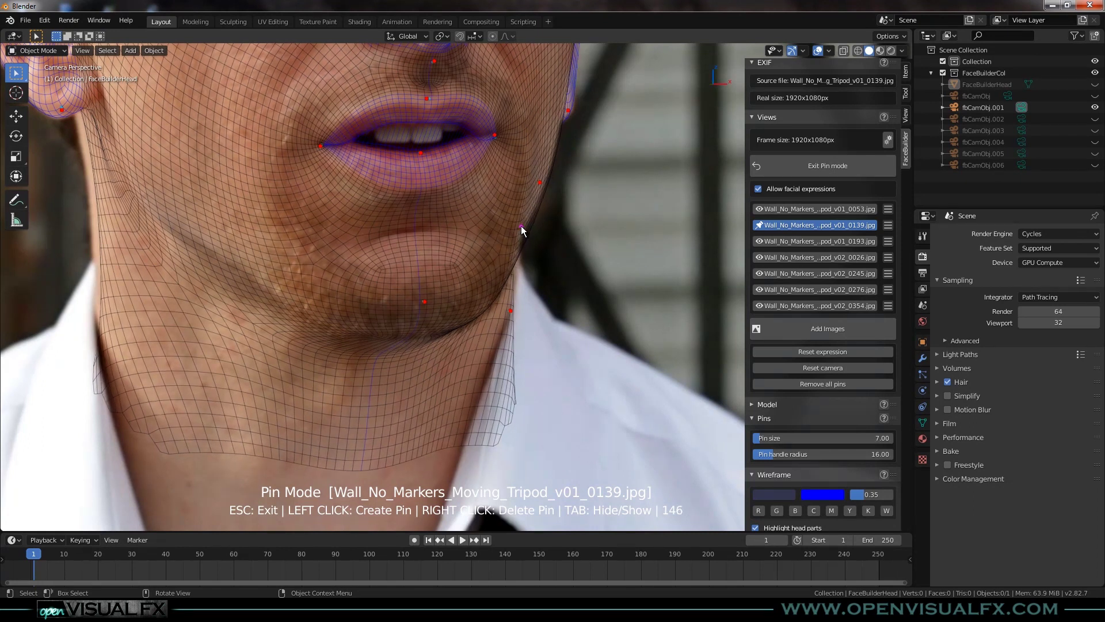
Pin the far side of the mesh's forehead at the hairline and shift it slightly inward
scroll(286, 265, "down", 3)
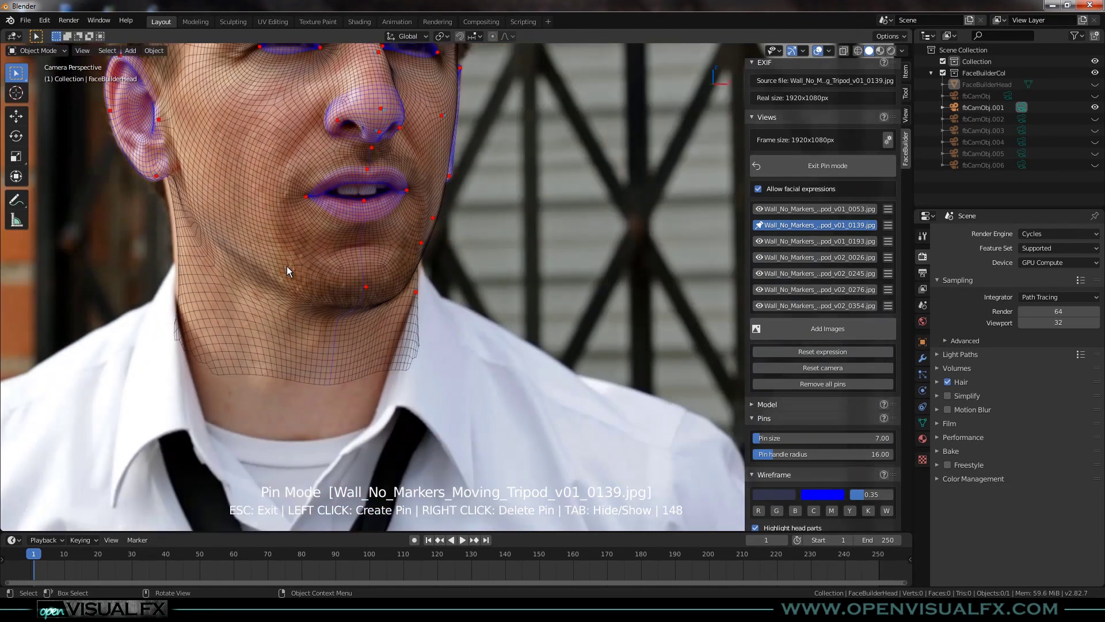
middle_click_drag(308, 252, 385, 412, "shift")
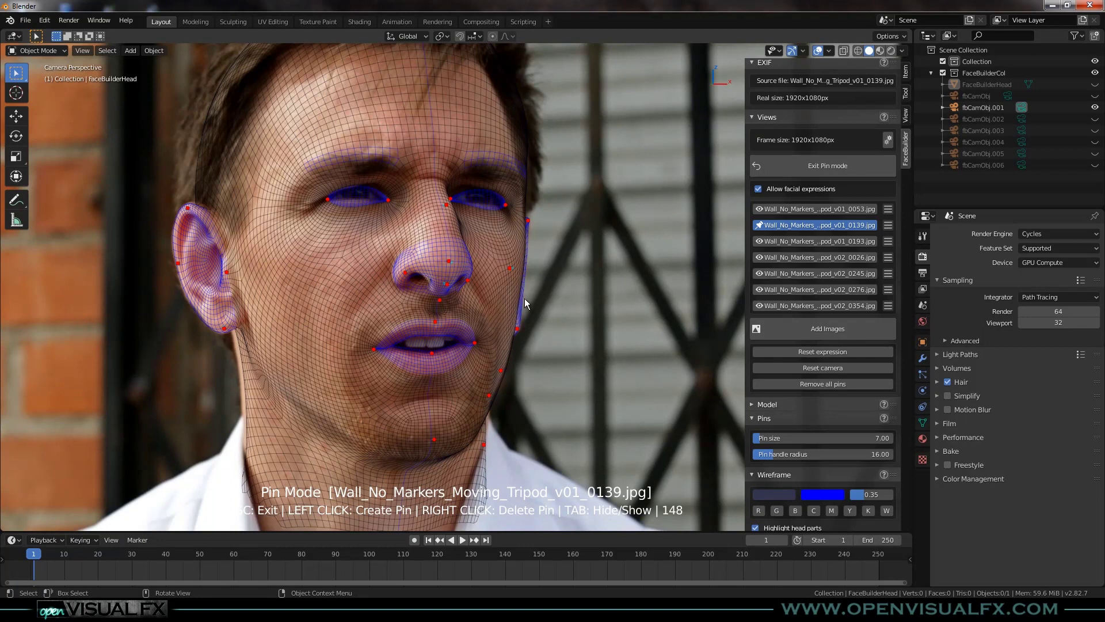
middle_click_drag(490, 164, 555, 239, "shift")
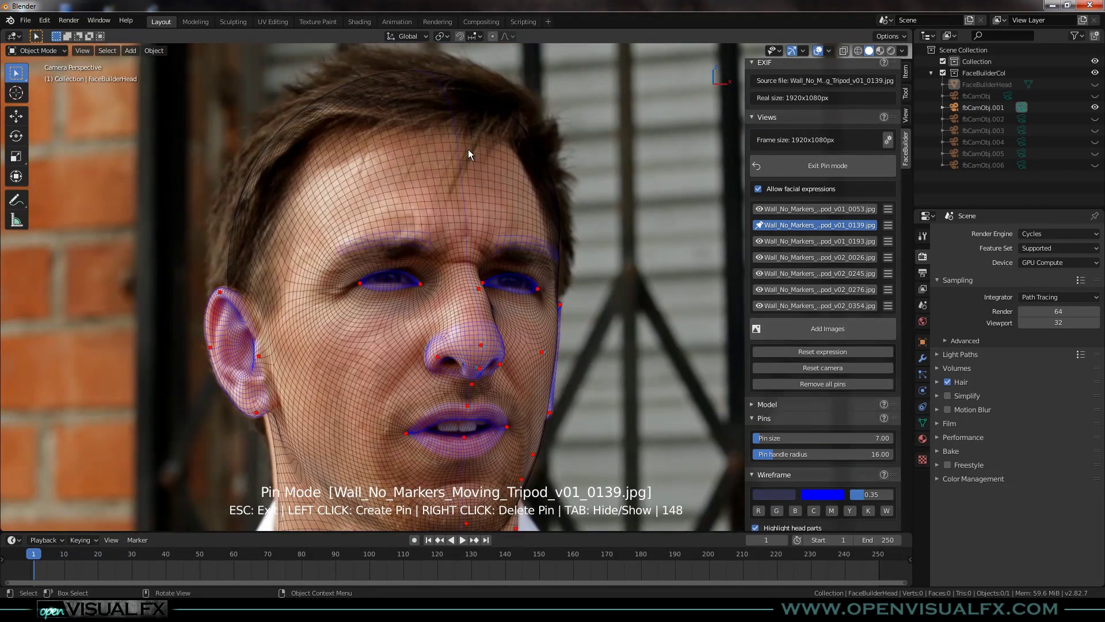
left_click(522, 155)
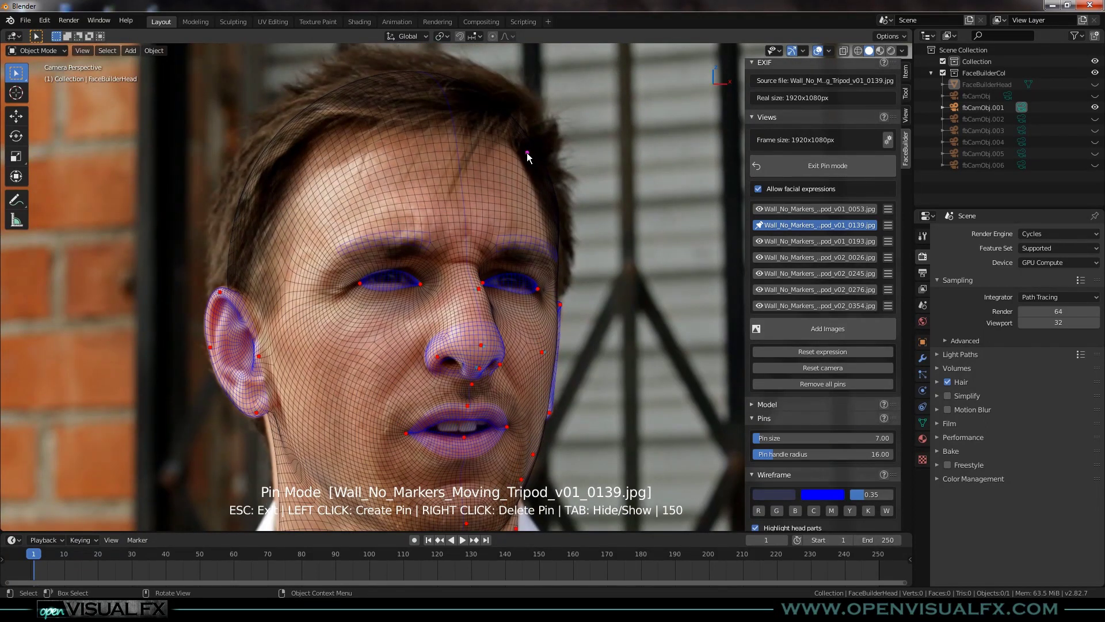
left_click_drag(522, 155, 520, 159)
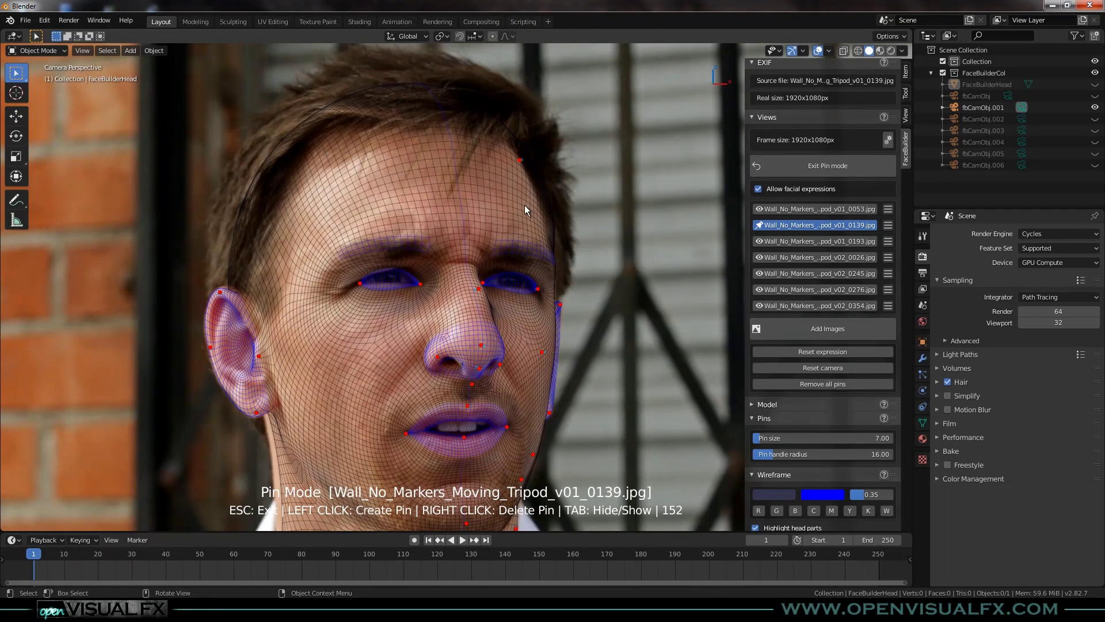
Switch to the Wall_No_Markers_Moving_Tripod_v02_0245.jpg view and pin the mesh's nose tip onto the photo's nose tip
scroll(554, 343, "down", 2)
middle_click_drag(562, 380, 536, 297, "shift")
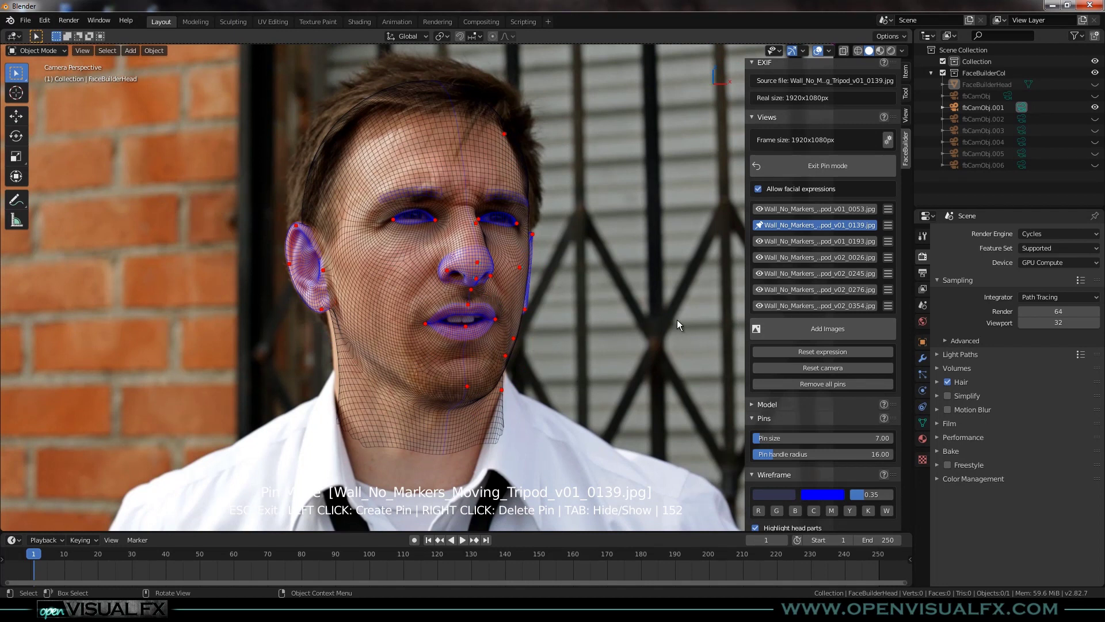
left_click(807, 244)
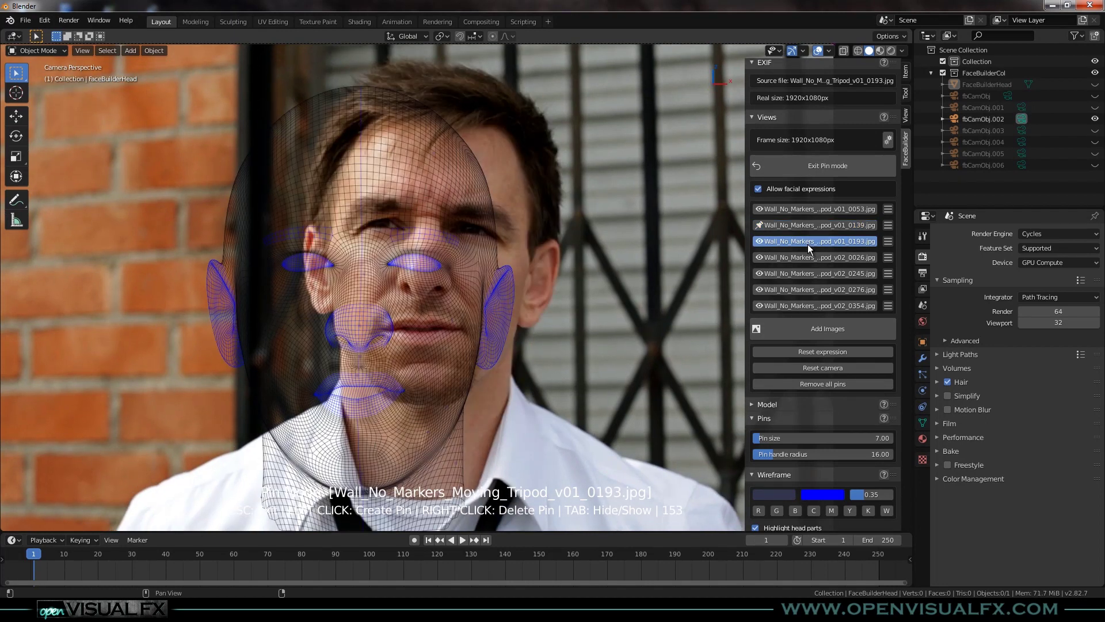
left_click(816, 260)
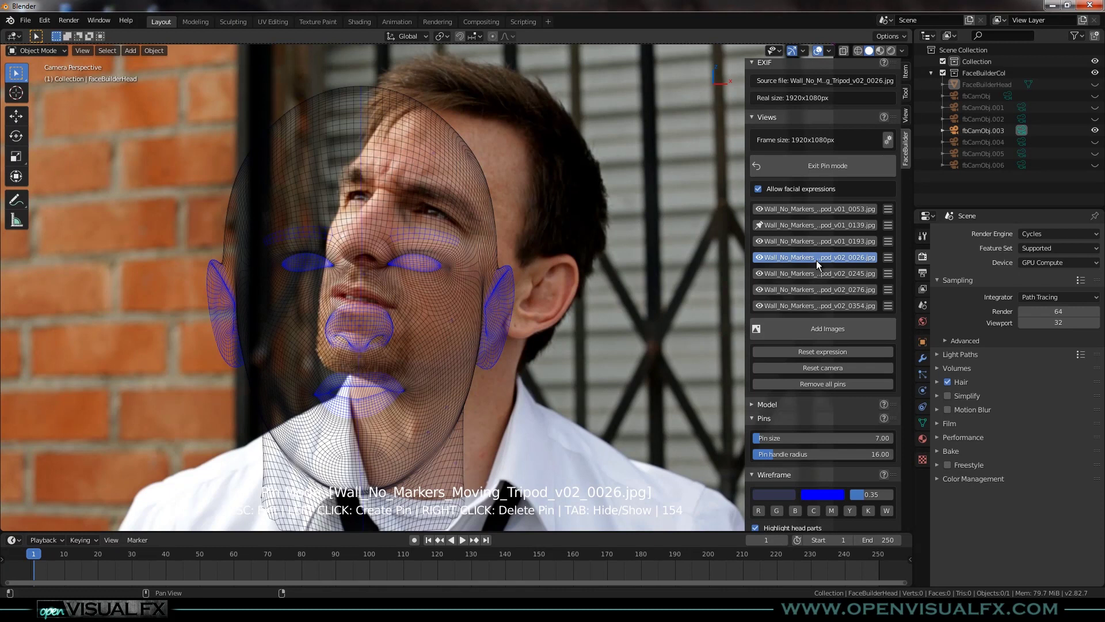
left_click(818, 273)
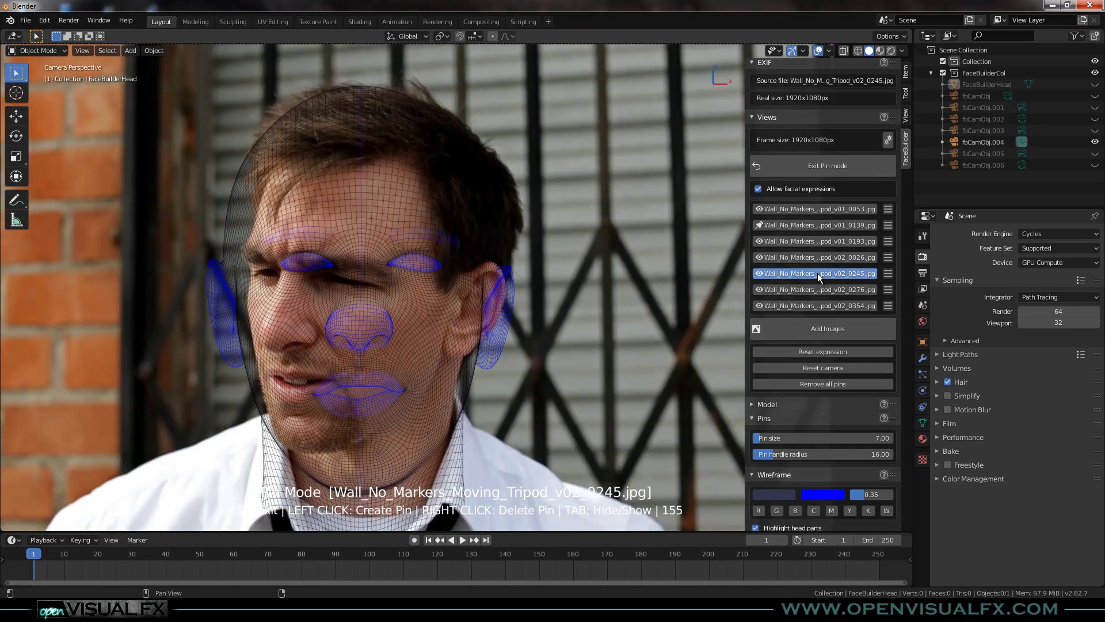
scroll(378, 342, "up", 2)
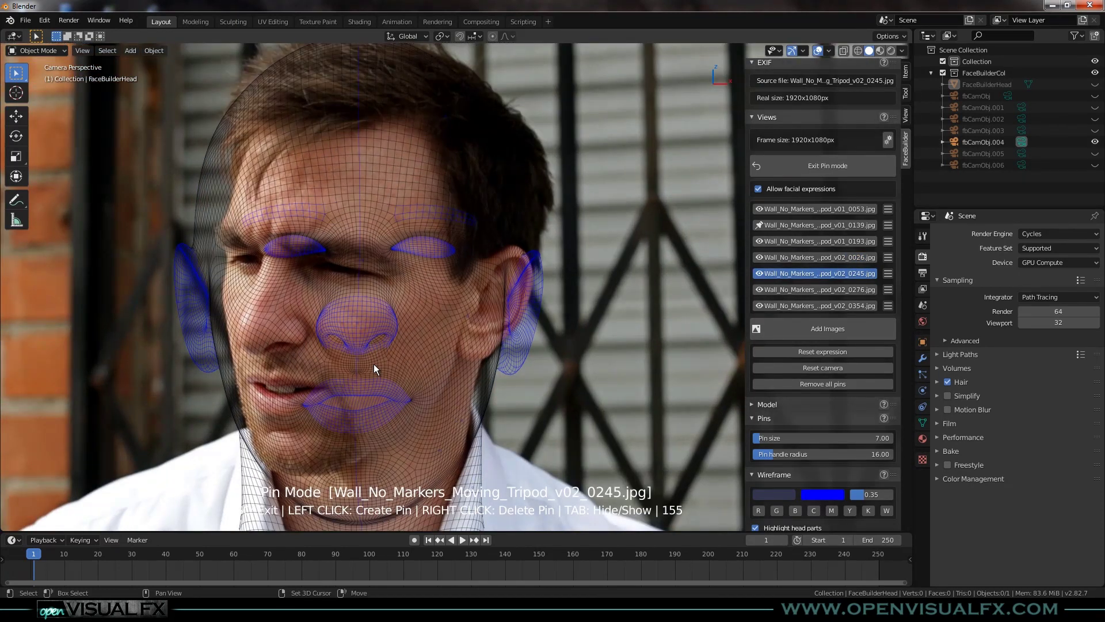
middle_click_drag(450, 326, 484, 270, "shift")
scroll(420, 267, "up", 3)
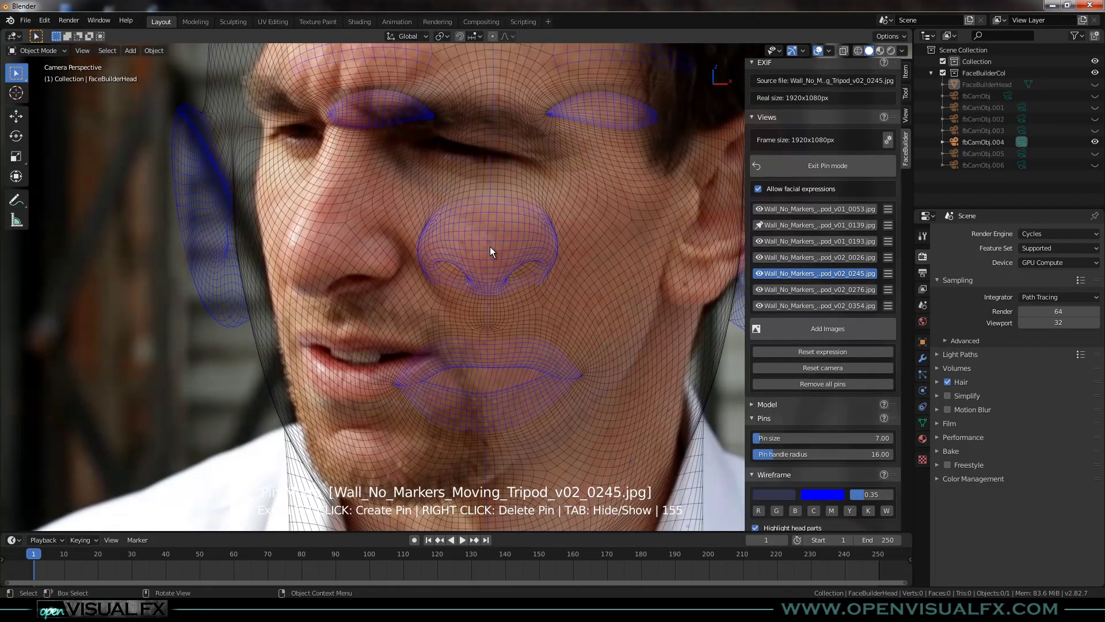
left_click_drag(488, 246, 300, 268)
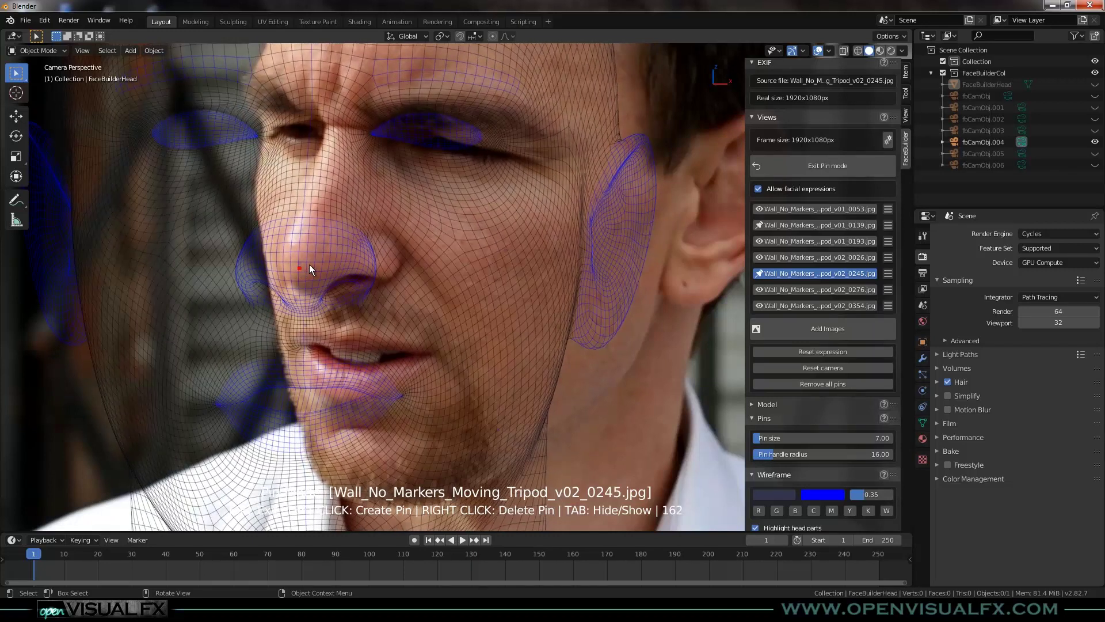
Pin the near eye's inner corner and the front edge of the near ear onto the matching points in the photo
scroll(316, 267, "down", 3)
scroll(356, 221, "up", 3)
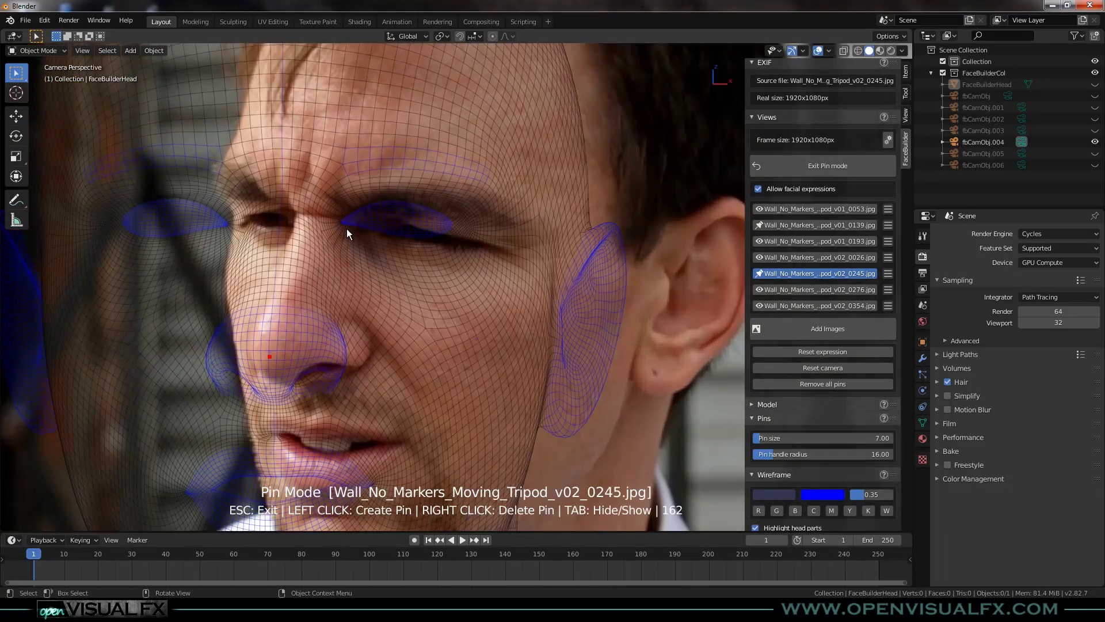
left_click_drag(375, 236, 379, 233)
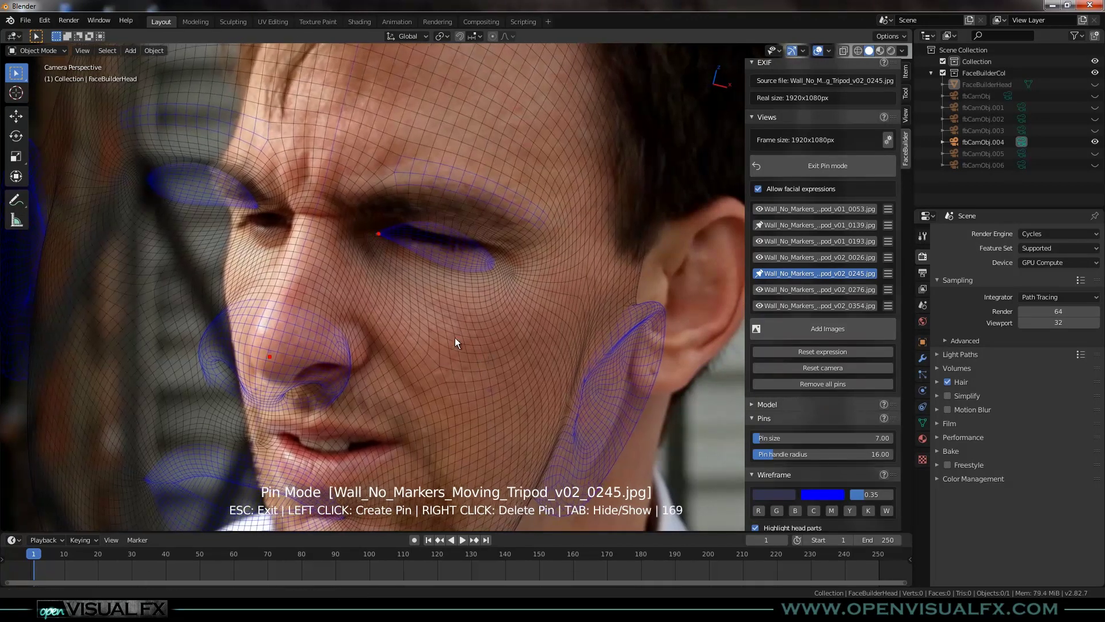
middle_click_drag(554, 405, 455, 327, "shift")
left_click_drag(541, 266, 557, 236)
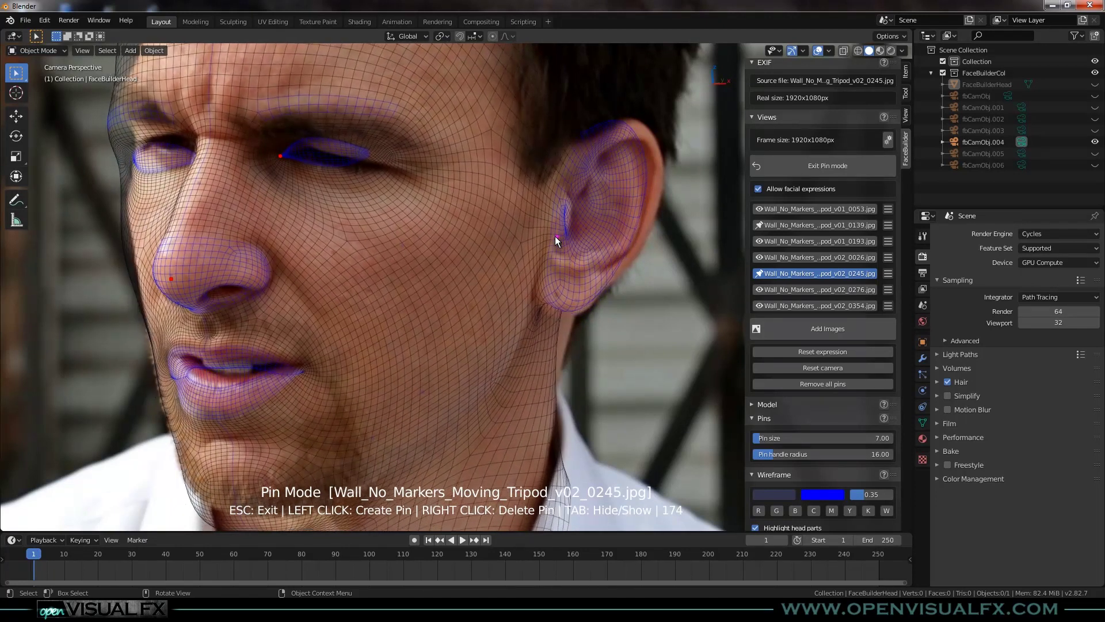
Fine-tune the near eye's inner-corner pin and pin the far eye's inner corner to match the photo
scroll(433, 317, "down", 1)
middle_click_drag(381, 338, 432, 404, "shift")
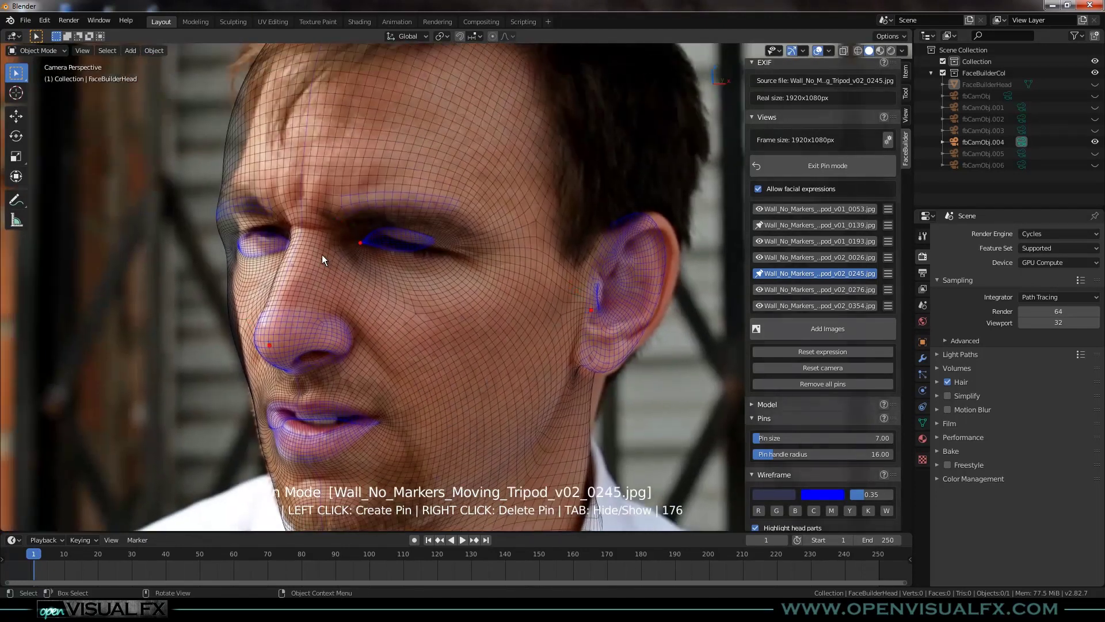
scroll(322, 254, "up", 4)
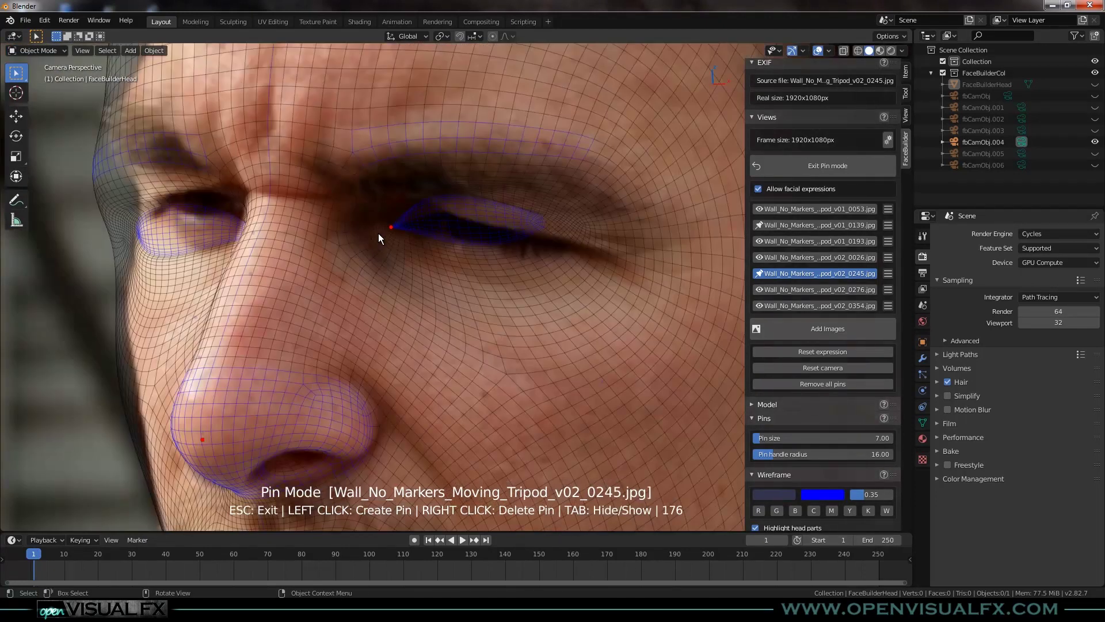
left_click_drag(392, 225, 395, 229)
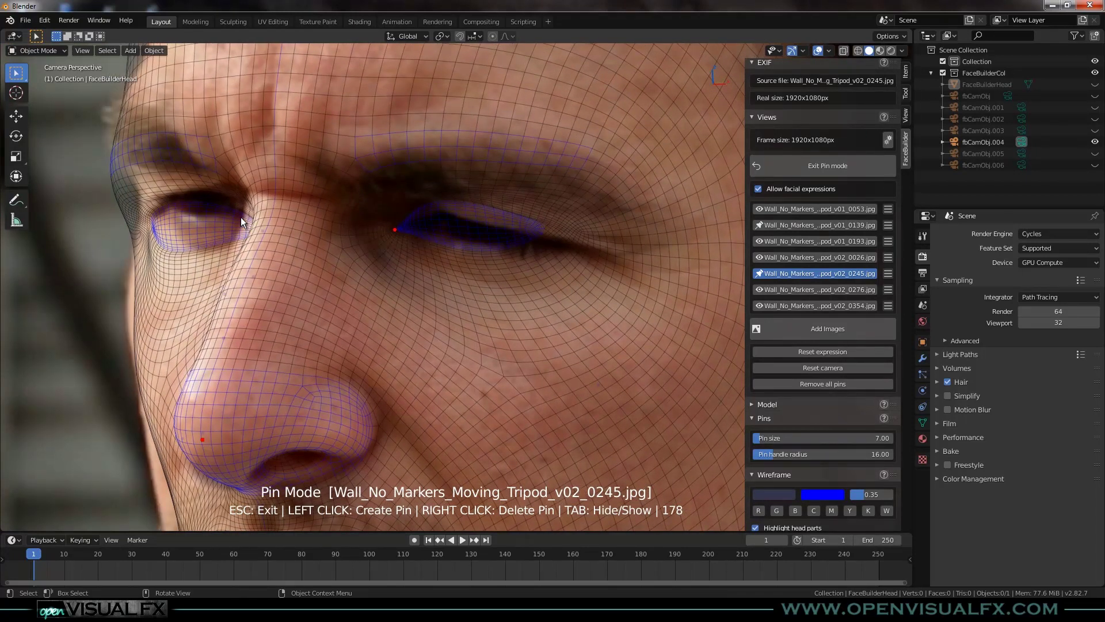
left_click_drag(237, 211, 240, 209)
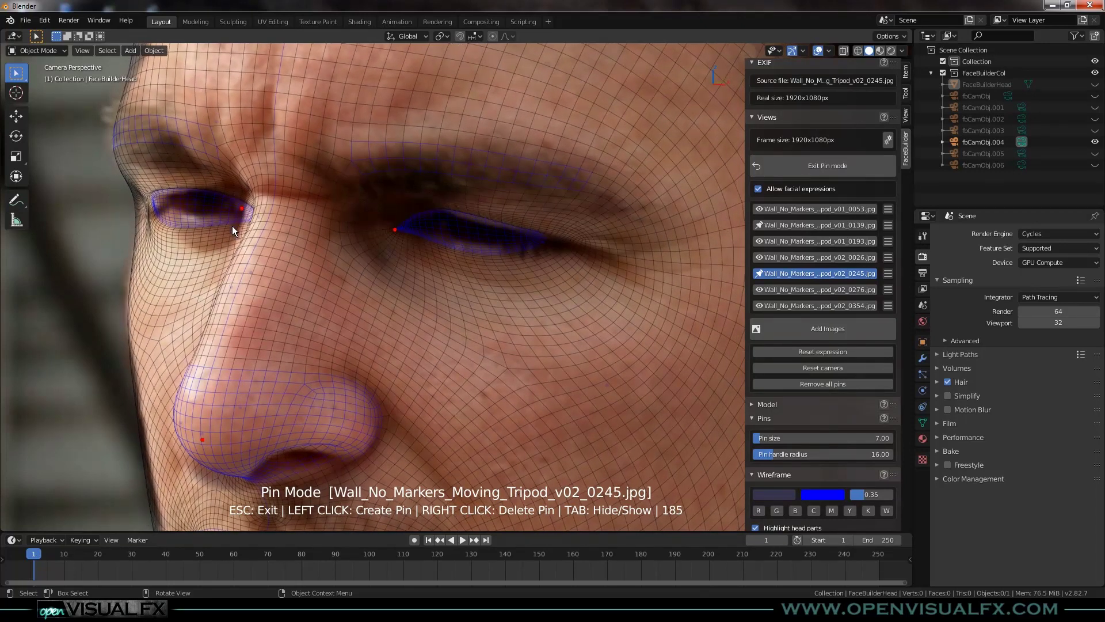
Pin the near ear's upper rim and earlobe to match the ear's outline in the photo
scroll(233, 226, "down", 3)
middle_click_drag(303, 354, 333, 185, "shift")
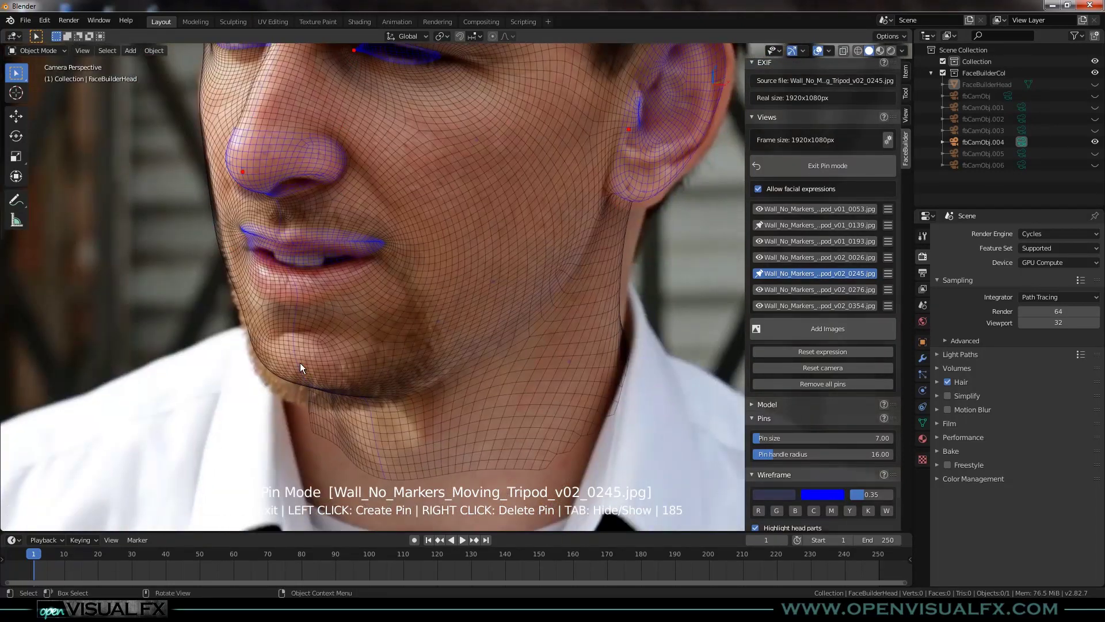
scroll(301, 368, "down", 2)
scroll(409, 399, "up", 2)
scroll(580, 237, "up", 2)
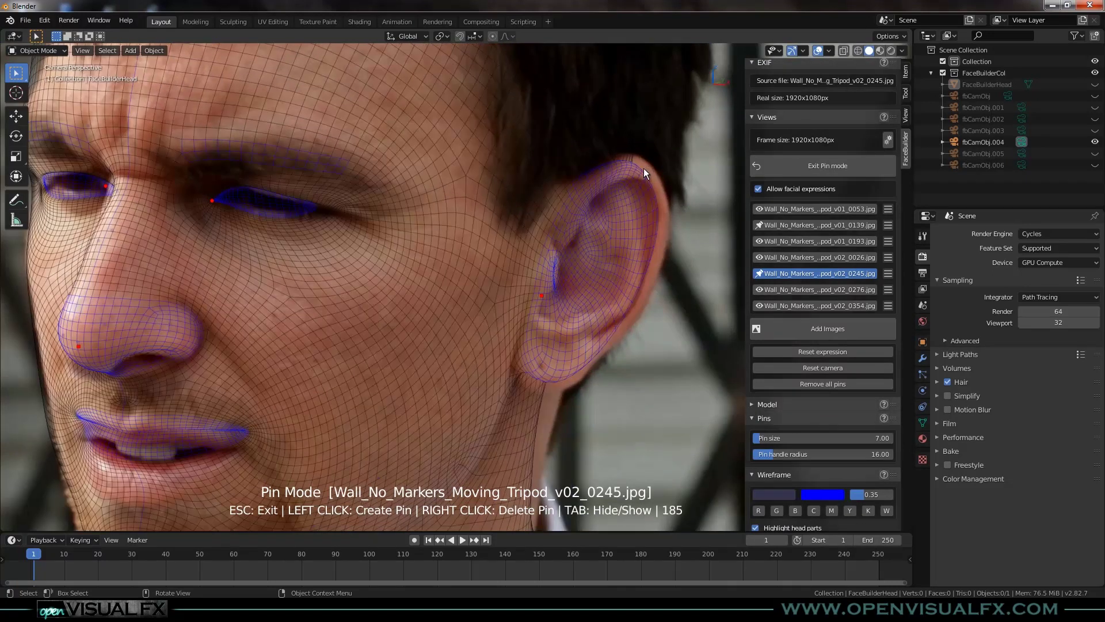
left_click_drag(644, 174, 647, 172)
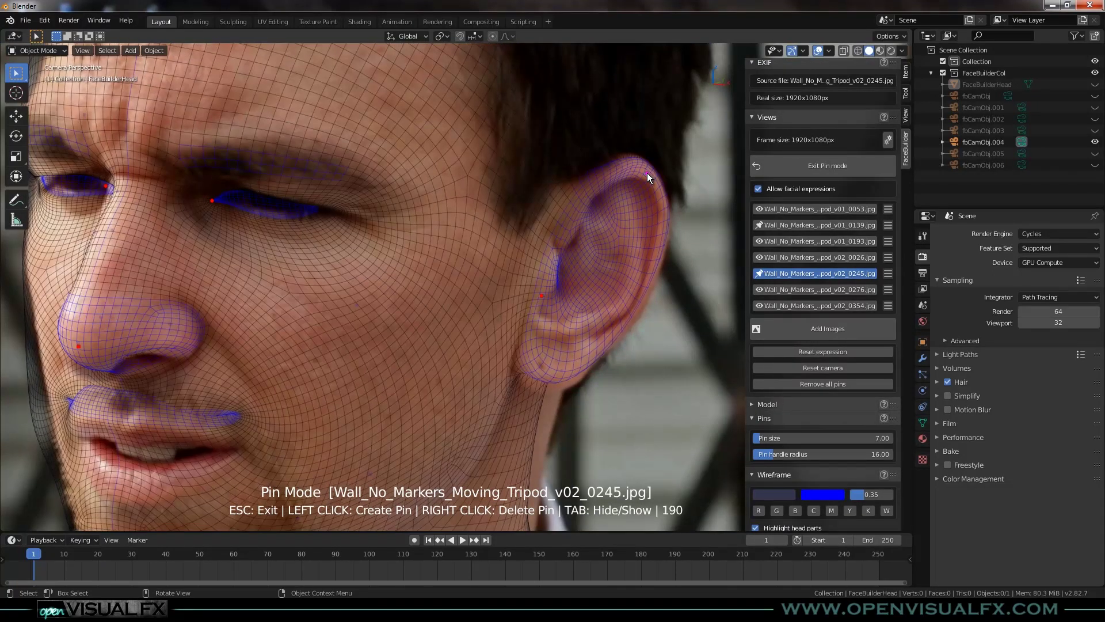
left_click(555, 381)
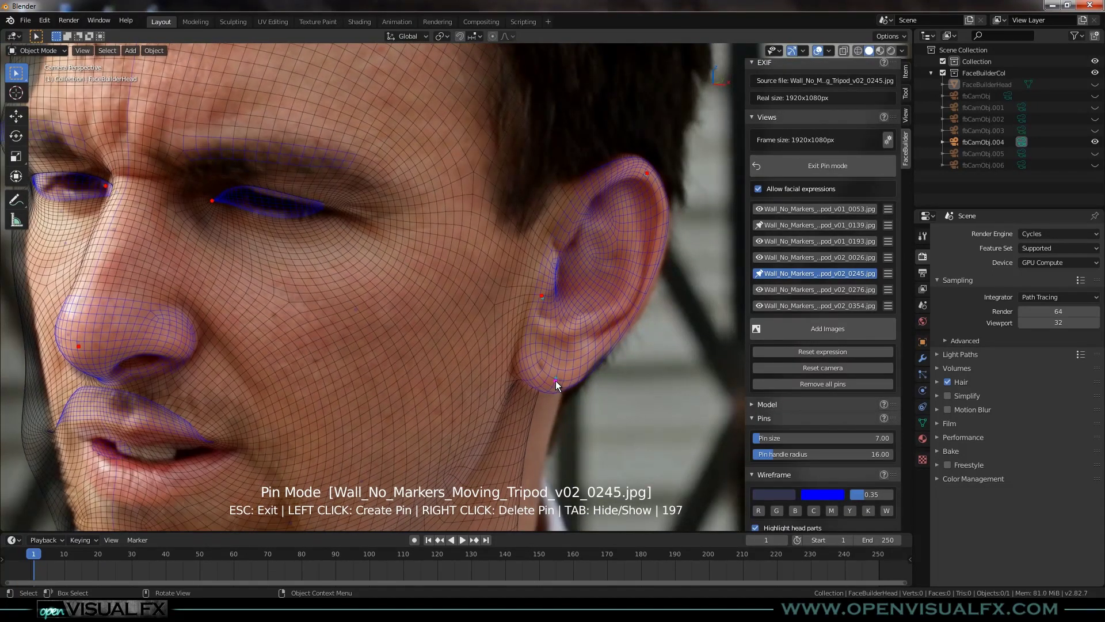
Remove the pin at the near ear's front edge and pin the ear's back rim to the photo's ear outline
right_click(542, 295)
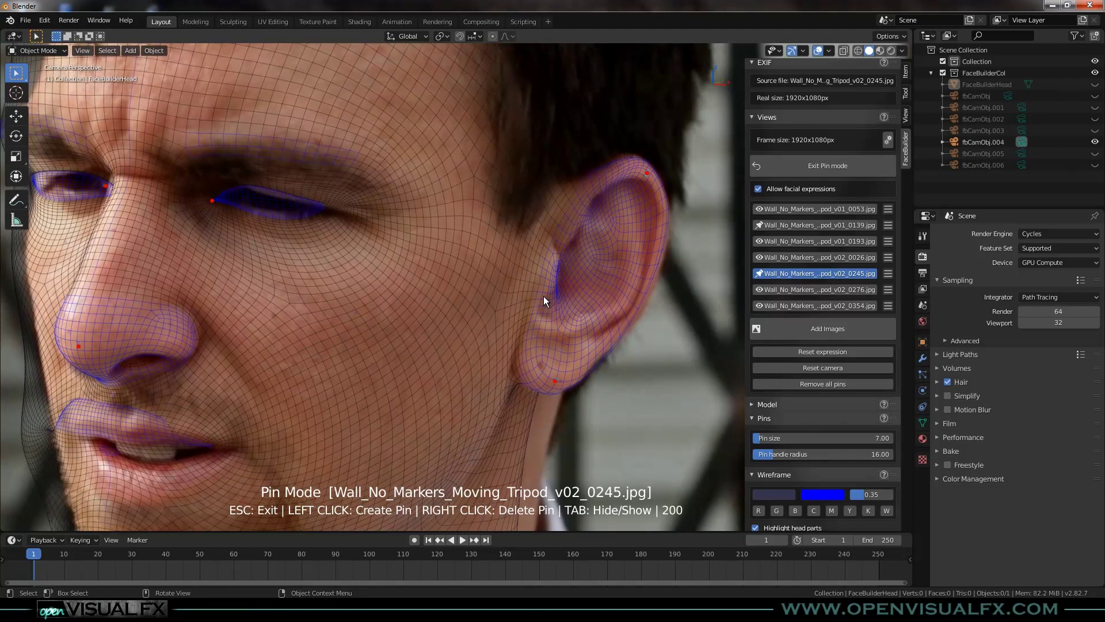
left_click(655, 275)
Pin the mesh's chin and the jaw corner below the near earlobe onto the matching points in the photo
middle_click_drag(426, 398, 503, 291, "shift")
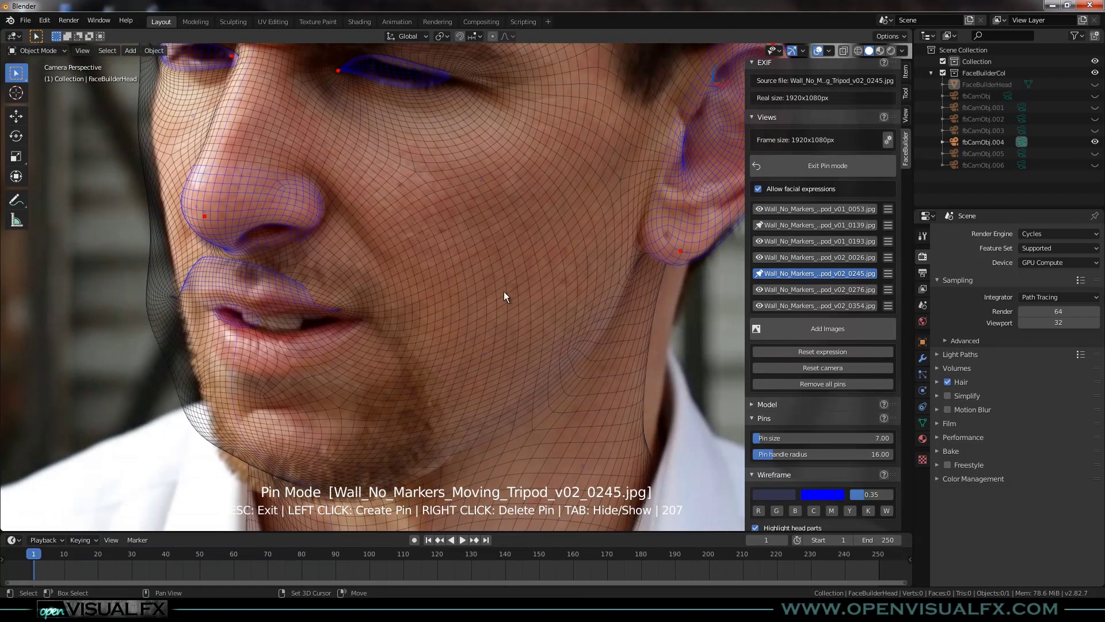
middle_click_drag(284, 365, 307, 309, "shift")
scroll(293, 292, "down", 1)
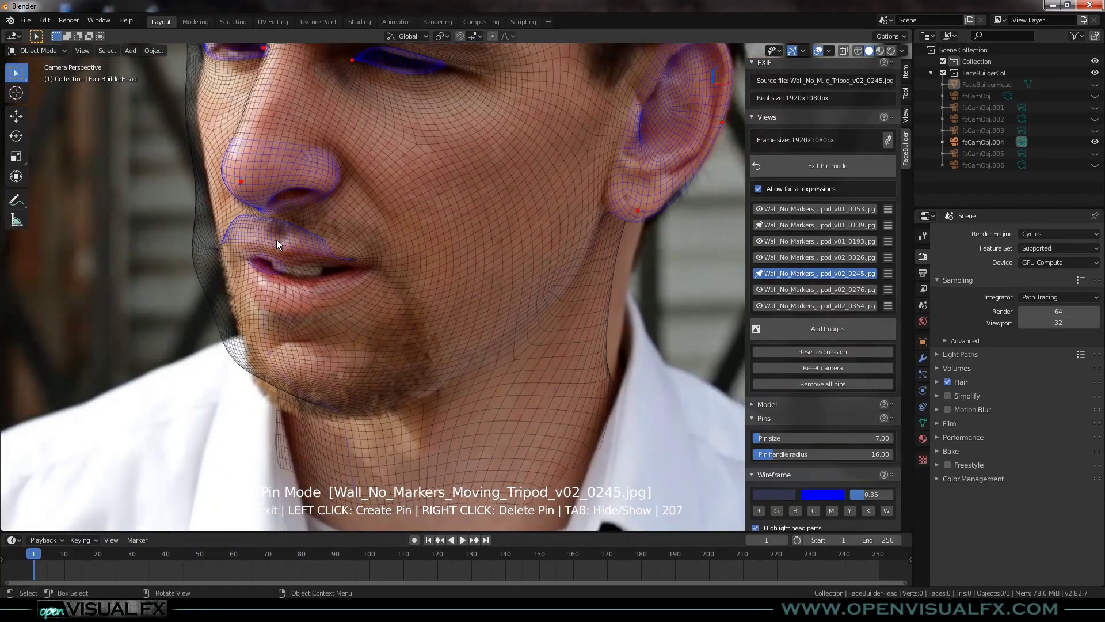
middle_click_drag(277, 240, 277, 314, "shift")
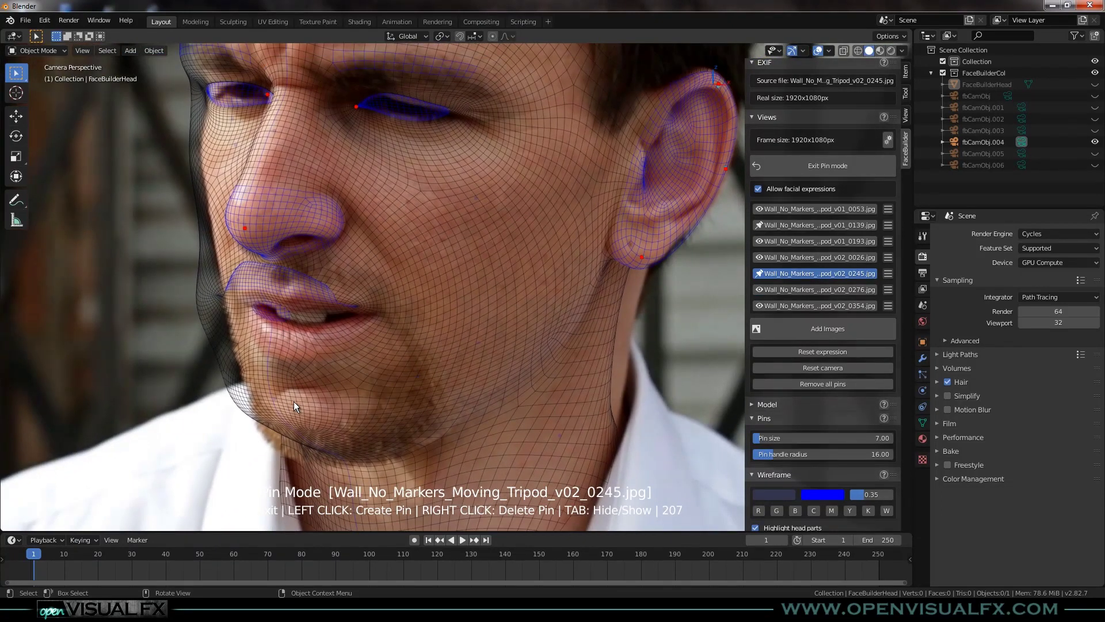
left_click_drag(293, 402, 328, 444)
middle_click_drag(571, 300, 521, 250, "shift")
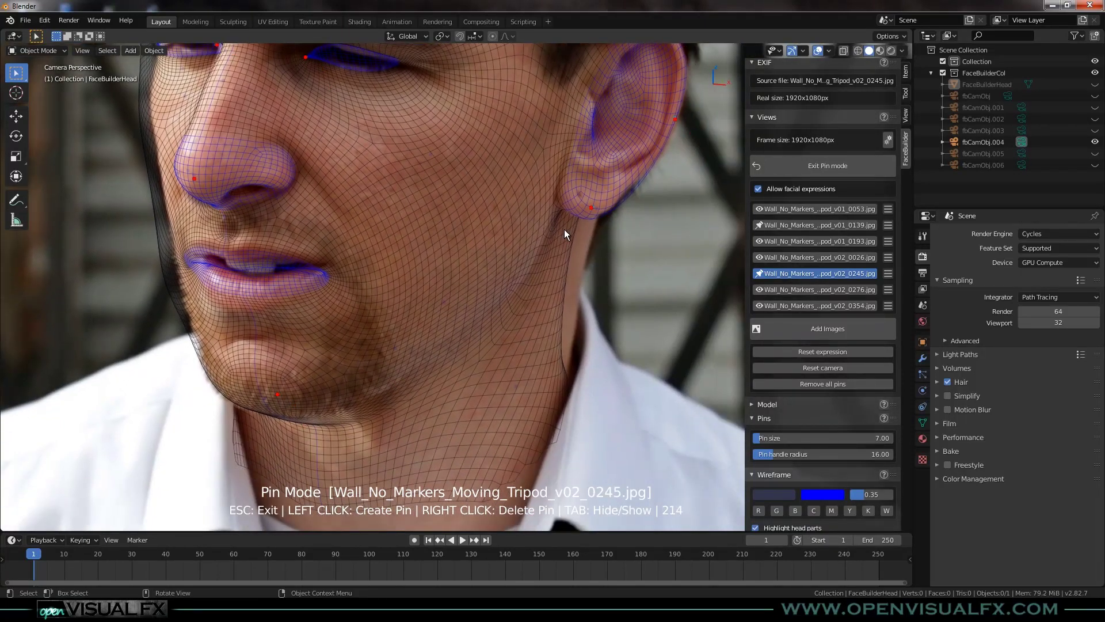
left_click_drag(571, 237, 572, 239)
Pin the jawline under the chin and fine-tune the chin pin to match the photo's jaw contour
middle_click_drag(281, 249, 319, 259, "shift")
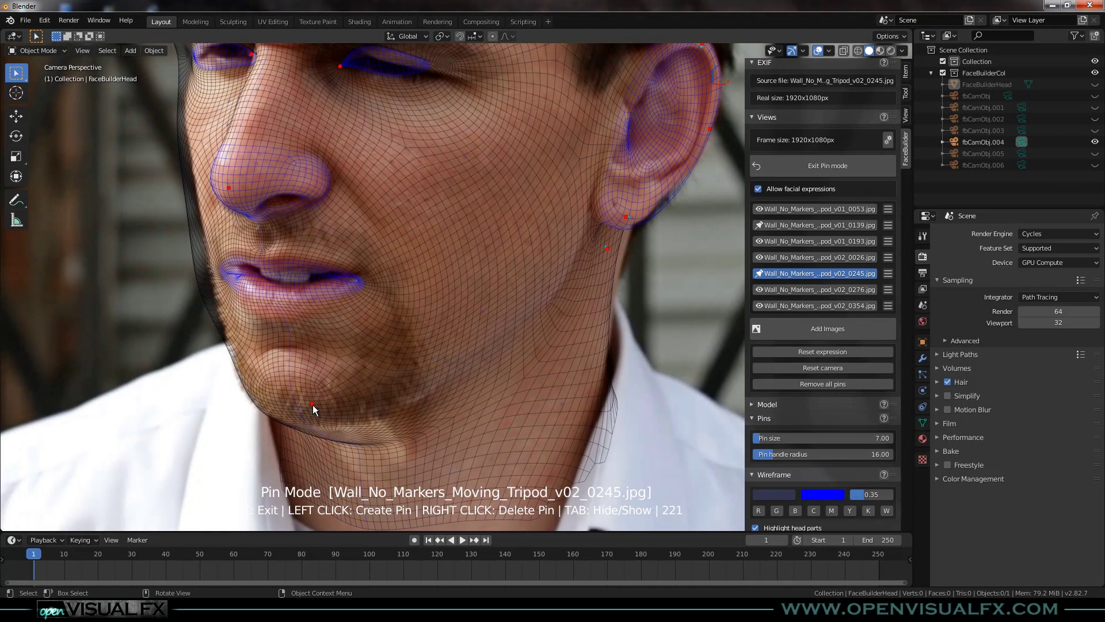
left_click_drag(312, 403, 309, 399)
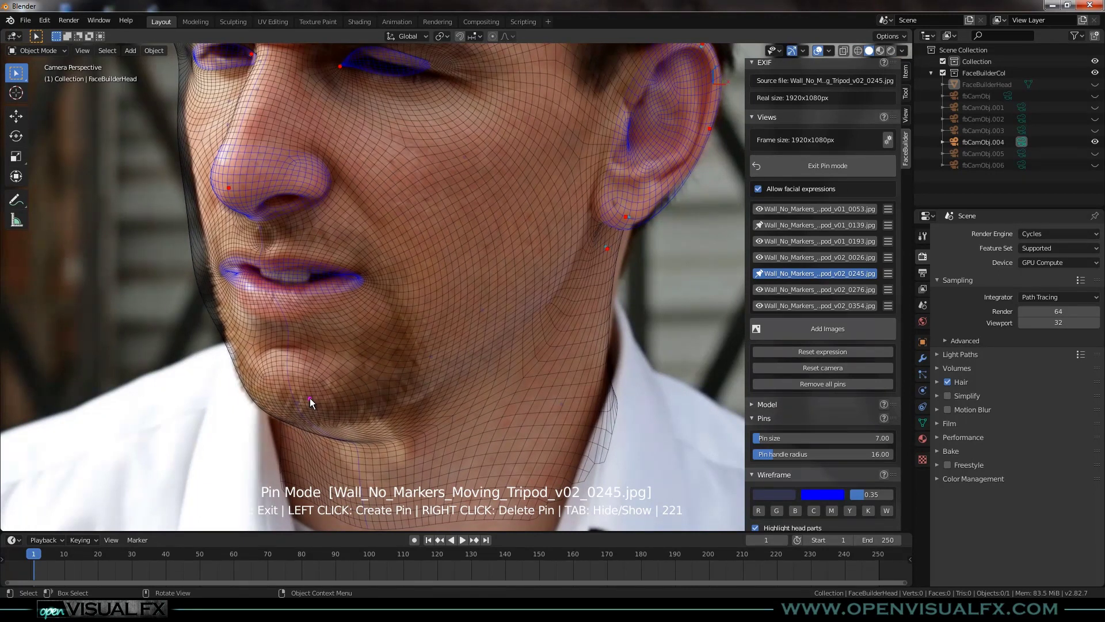
left_click_drag(385, 421, 378, 421)
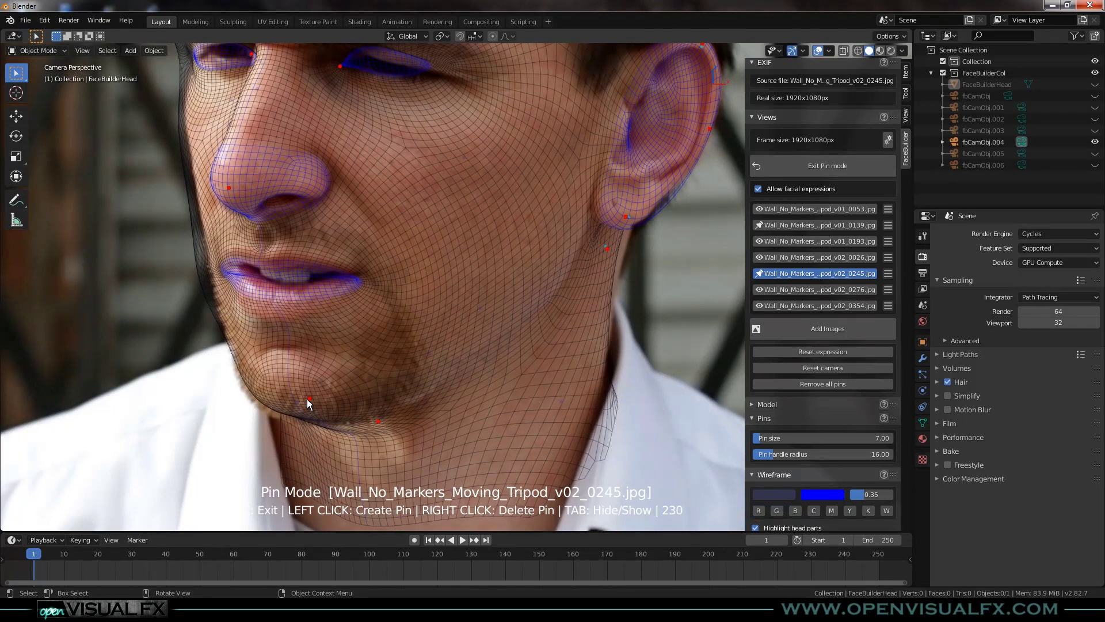
left_click_drag(307, 399, 306, 405)
Pin the near nostril wing to the photo and fine-tune the nose-tip pin
middle_click_drag(255, 292, 354, 430, "shift")
scroll(348, 198, "up", 2)
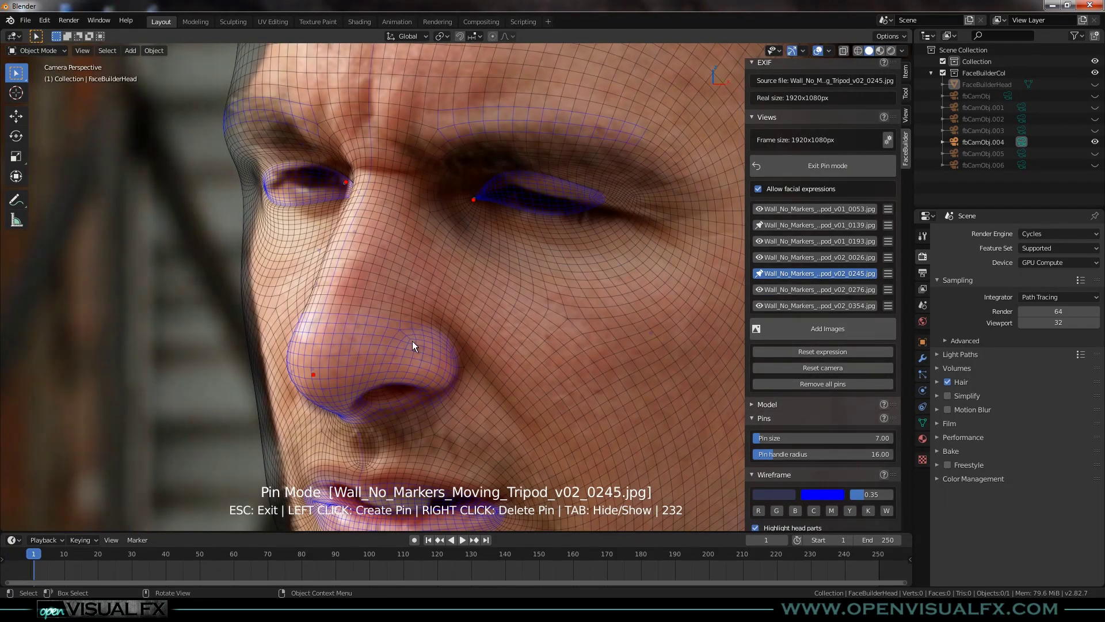
left_click_drag(437, 355, 439, 354)
left_click_drag(315, 374, 313, 378)
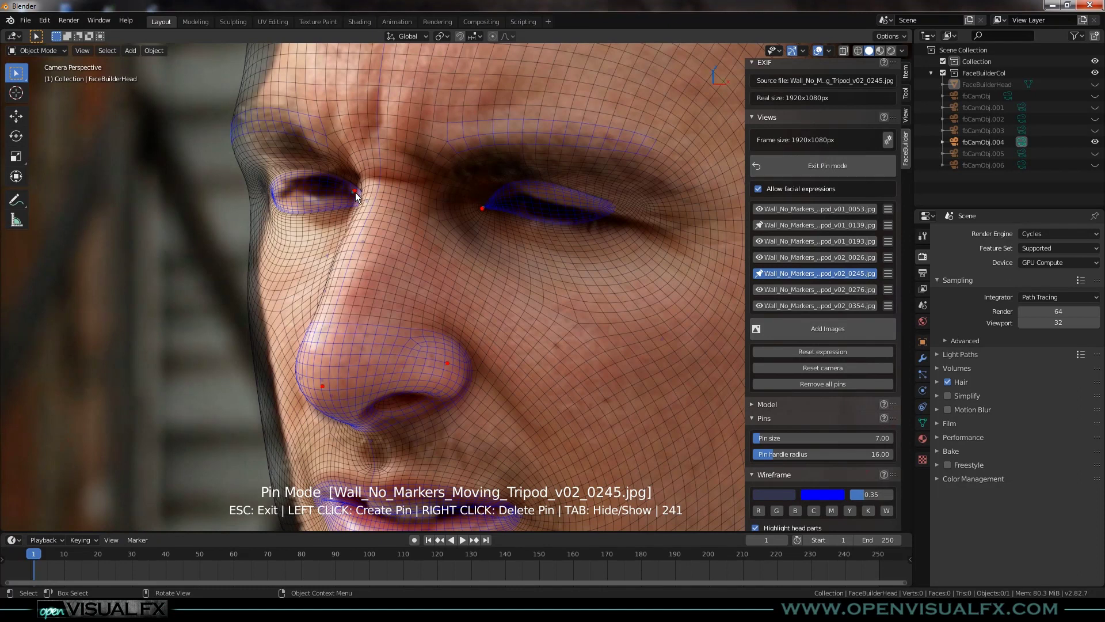
Fine-tune the near eye's inner-corner pin and pin its outer corner to match the photo
left_click_drag(482, 208, 480, 211)
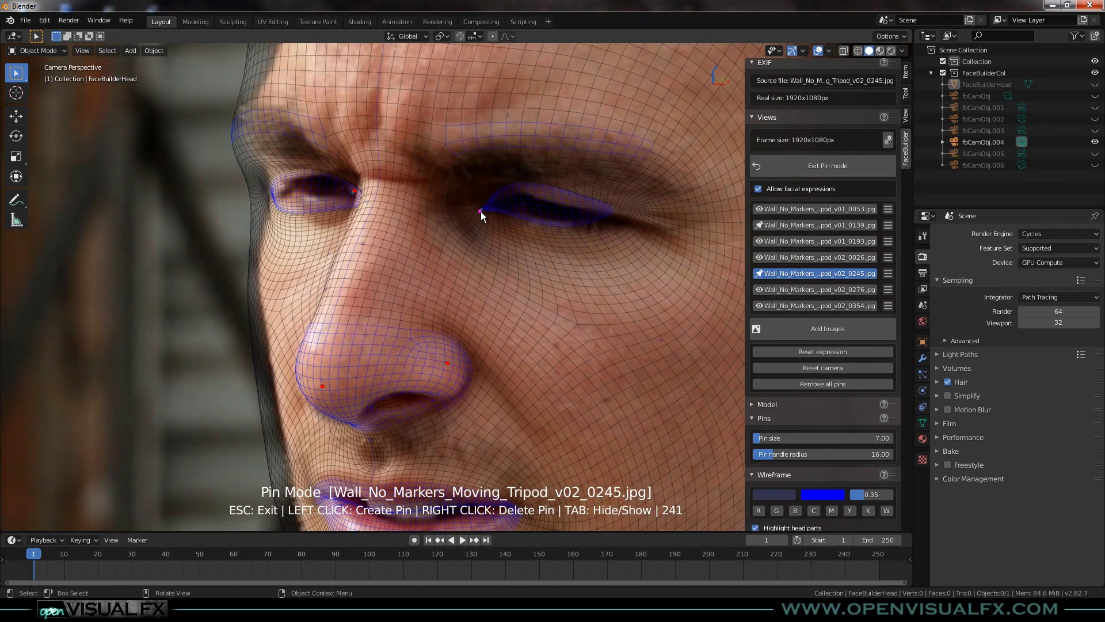
left_click(623, 221)
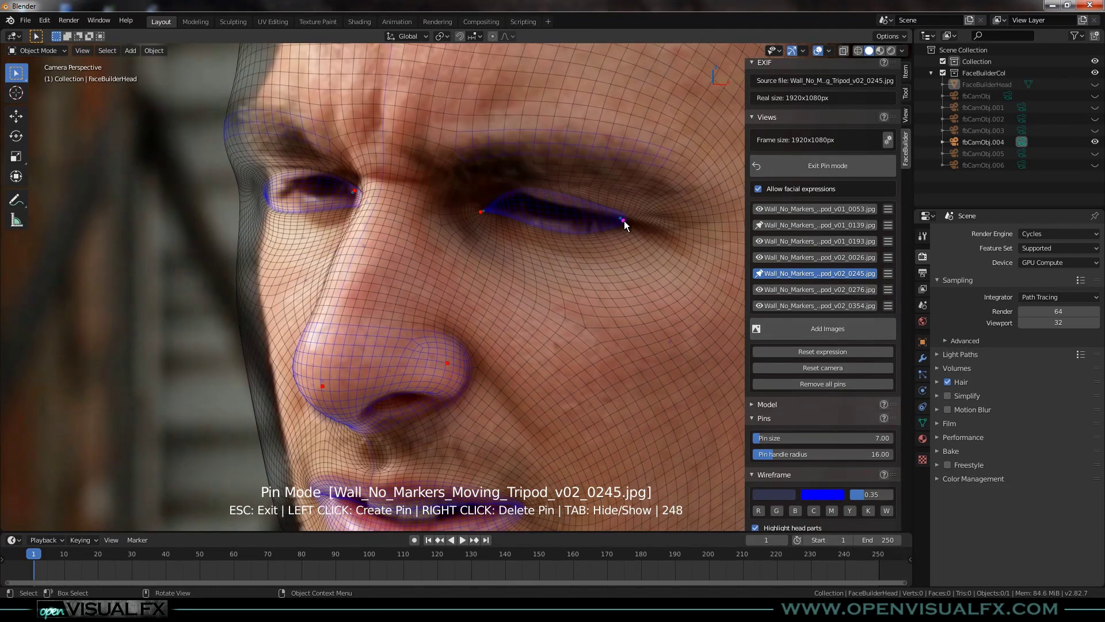
Replace the far eye's inner-corner pin with one beside the nose bridge, and pin that eye's outer and inner corners to the photo
right_click(354, 193)
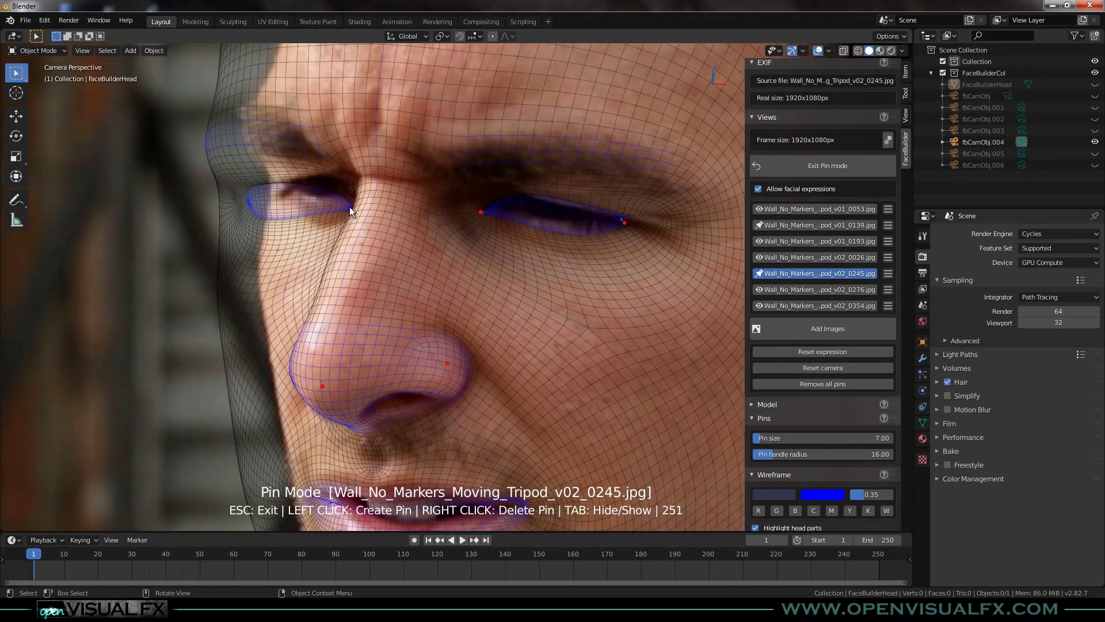
left_click_drag(354, 201, 374, 196)
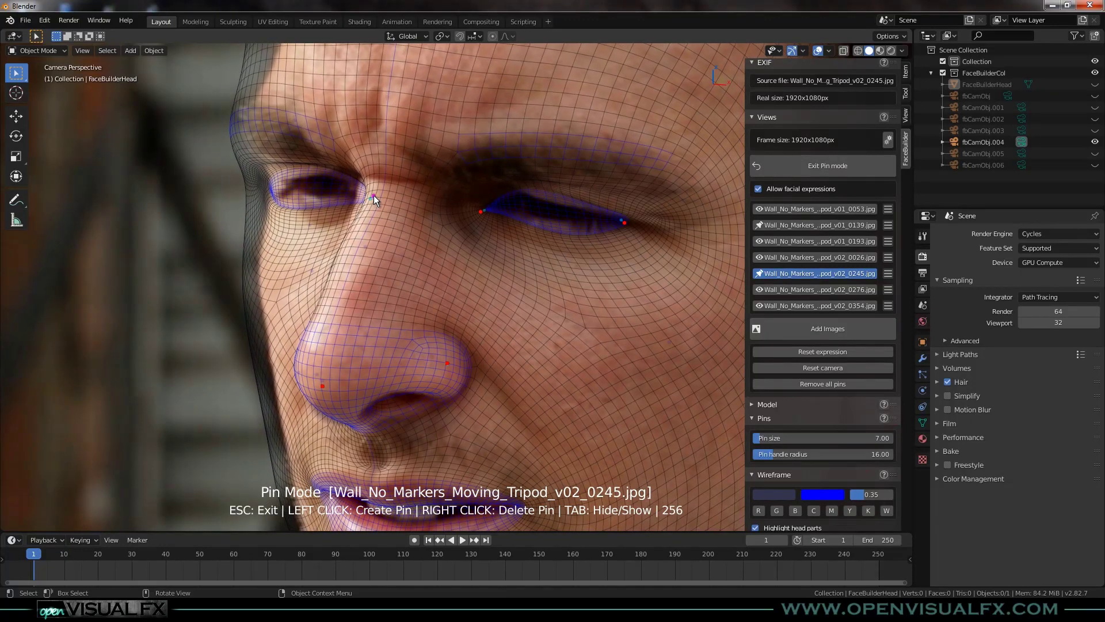
left_click_drag(374, 195, 373, 195)
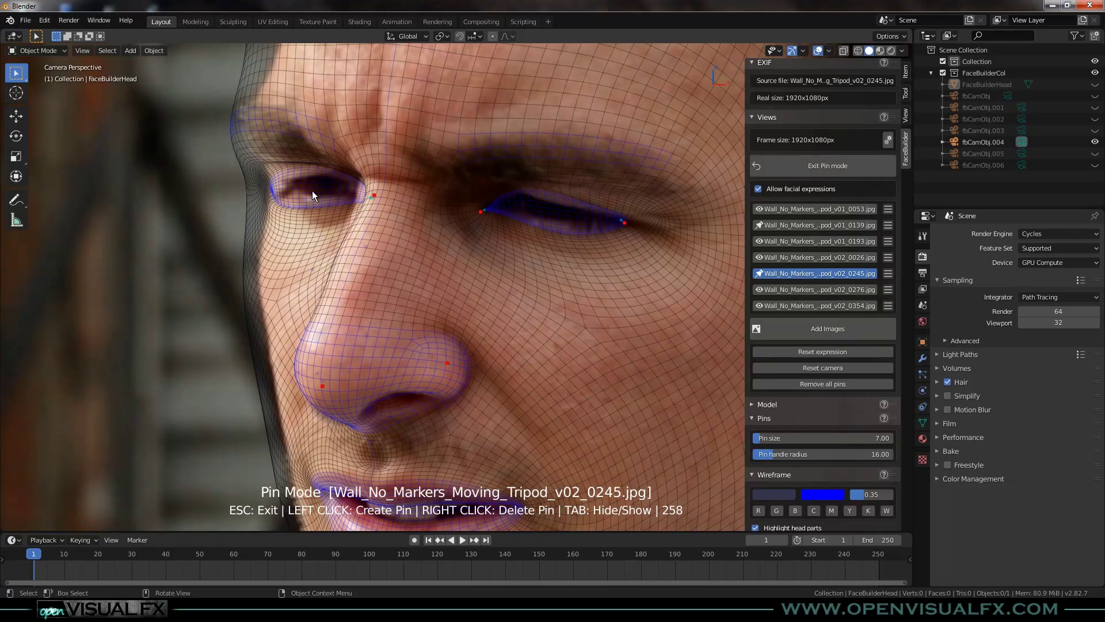
left_click_drag(271, 189, 289, 189)
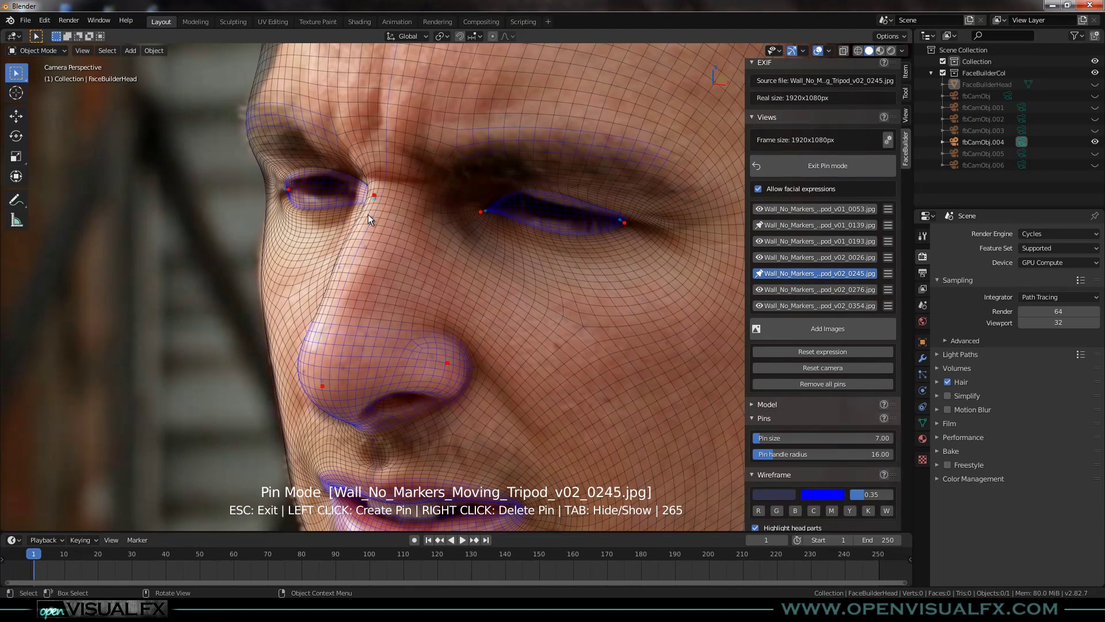
left_click_drag(366, 210, 358, 202)
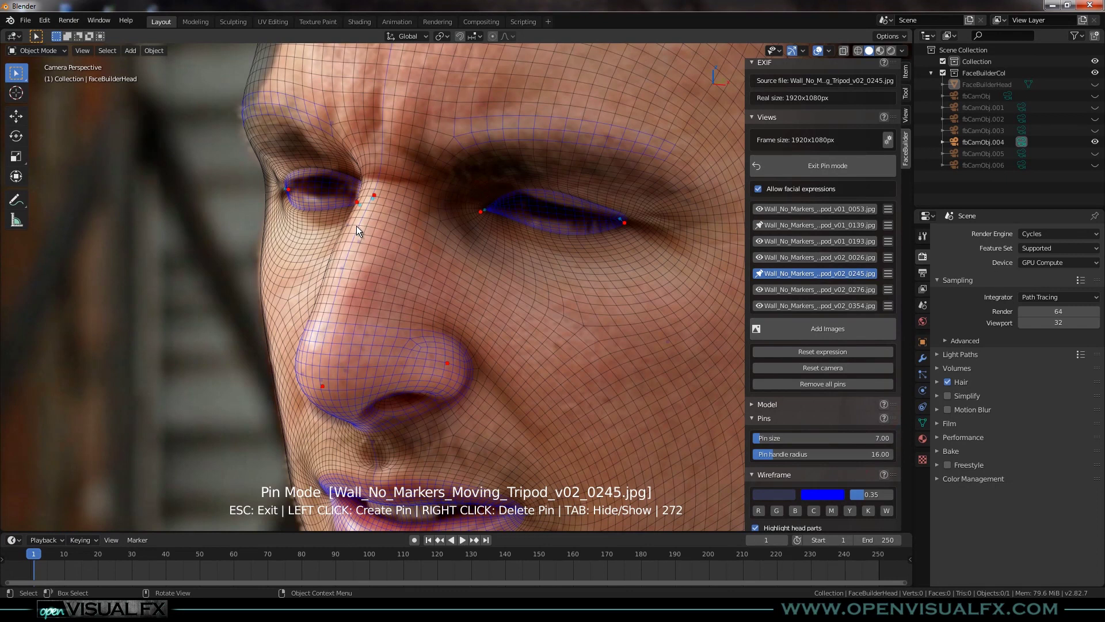
Nudge the chin pin slightly downward to follow the chin's contour in the photo
scroll(357, 225, "down", 2)
scroll(362, 241, "down", 5)
scroll(378, 230, "up", 5)
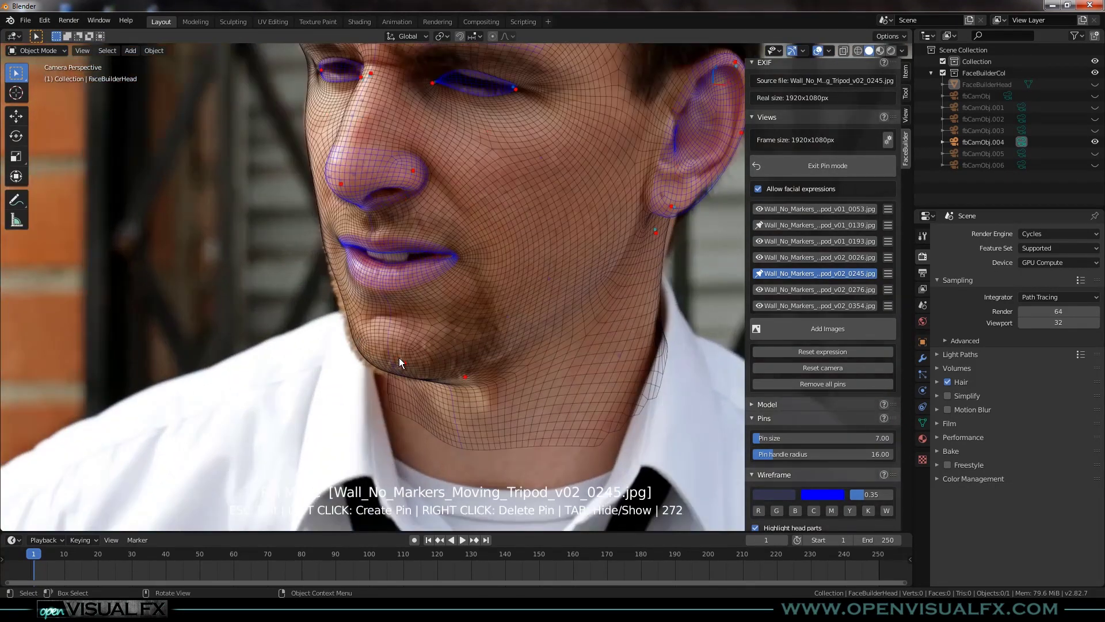
left_click_drag(406, 361, 402, 365)
Pin the middle of the upper and lower lips, the near mouth corner, and the lip edges beside that corner to the photo
scroll(443, 248, "up", 3)
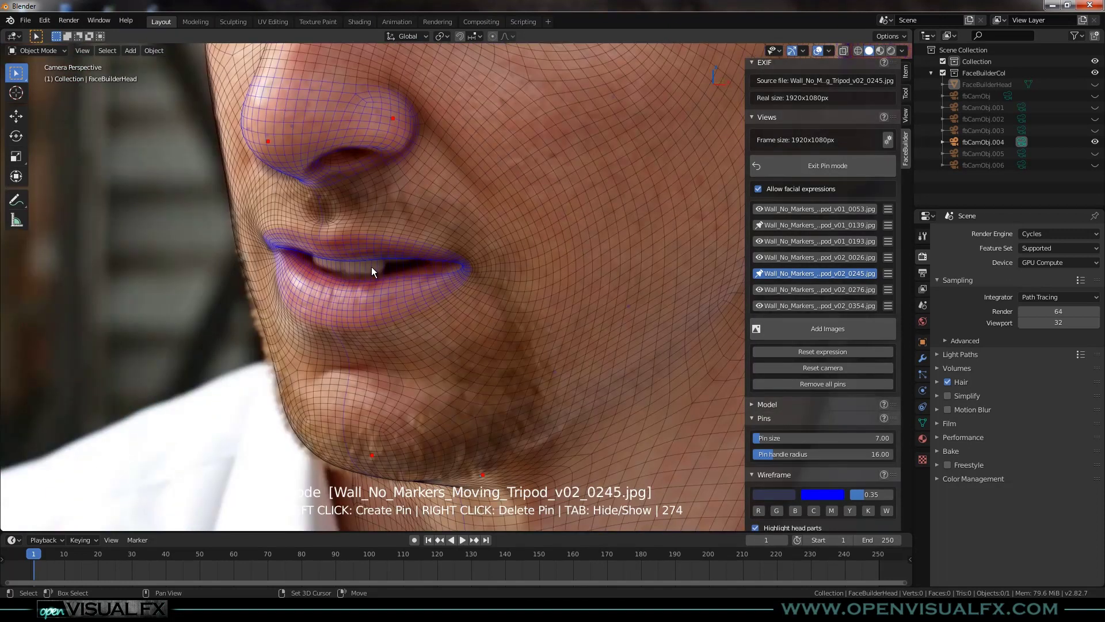
scroll(361, 298, "up", 2, "shift")
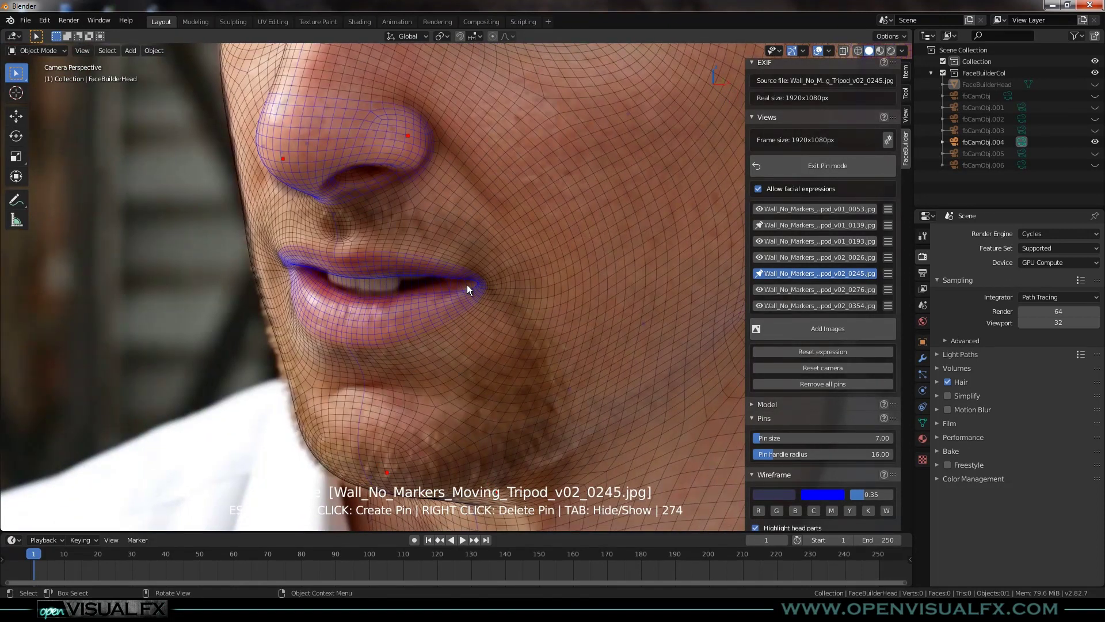
left_click(348, 257)
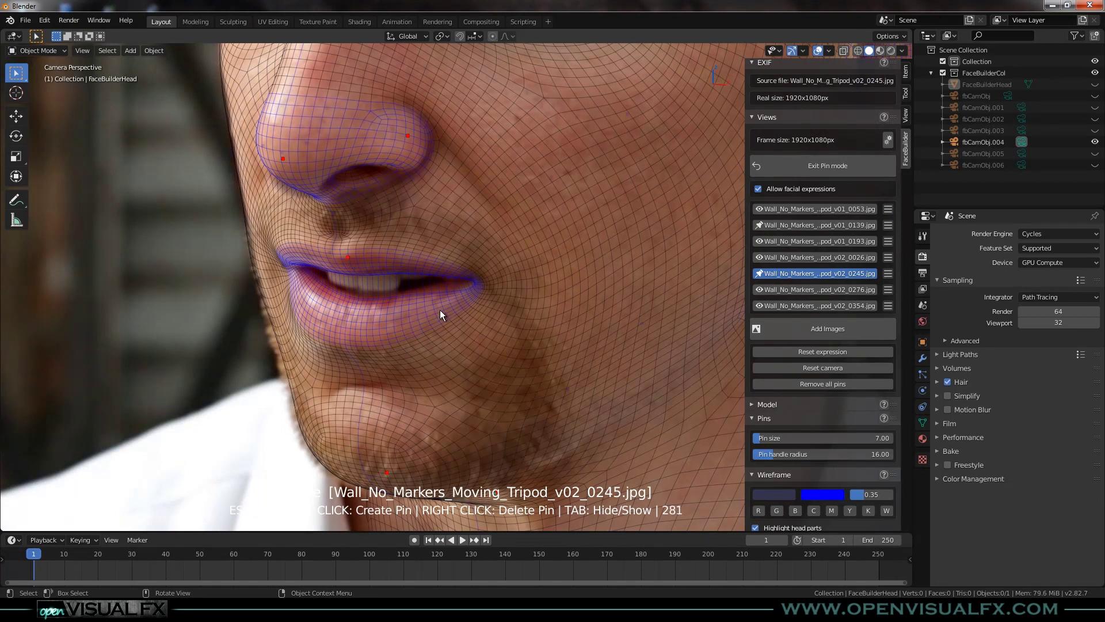
left_click(360, 302)
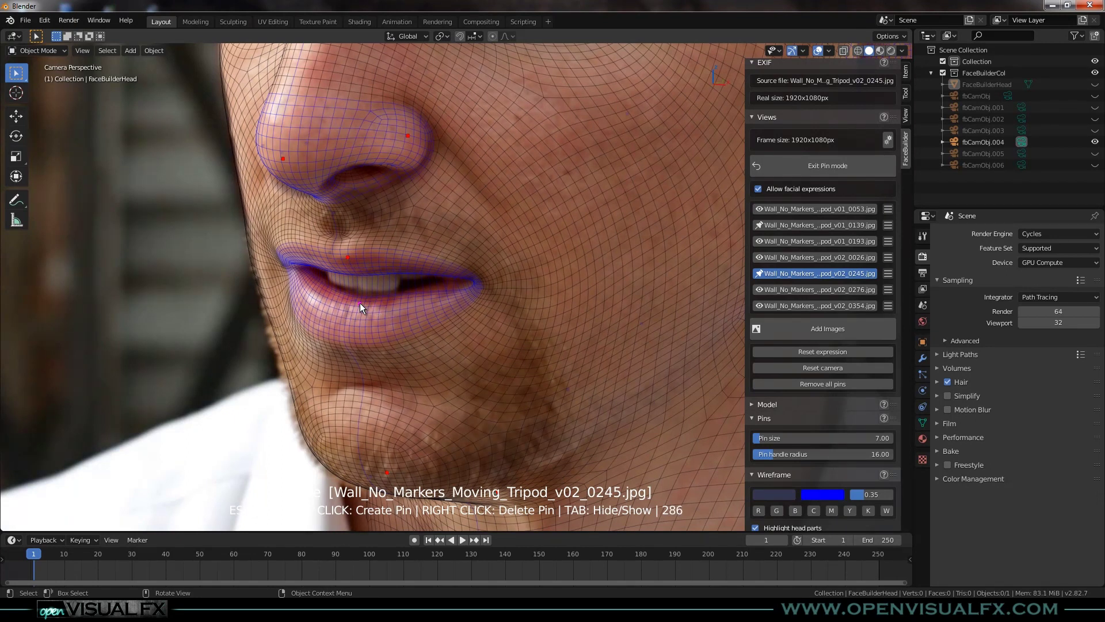
left_click(478, 281)
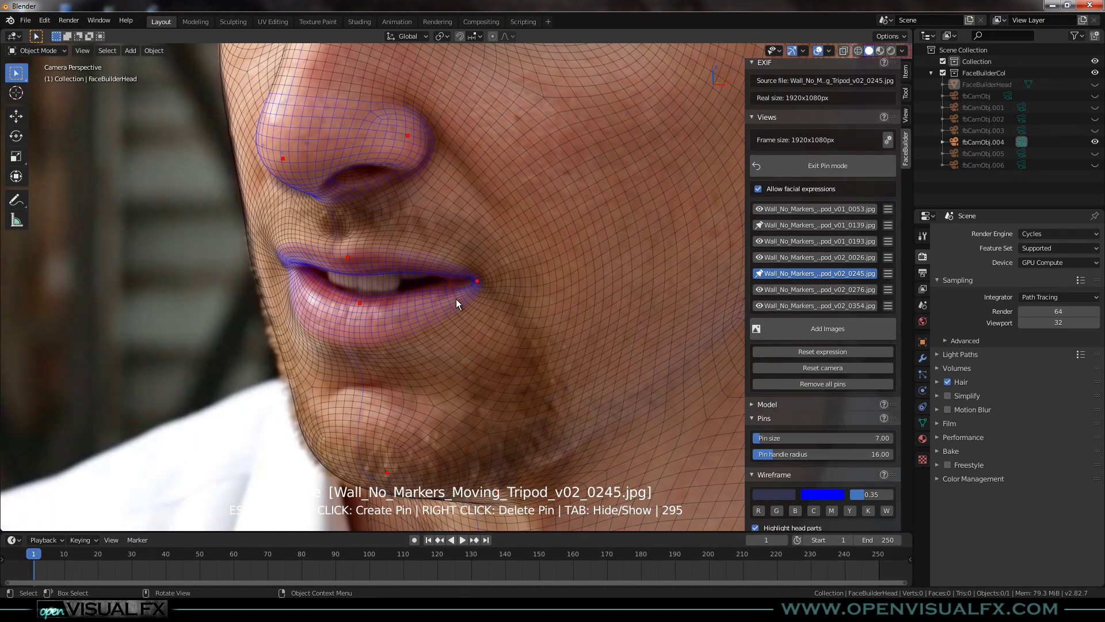
left_click(456, 292)
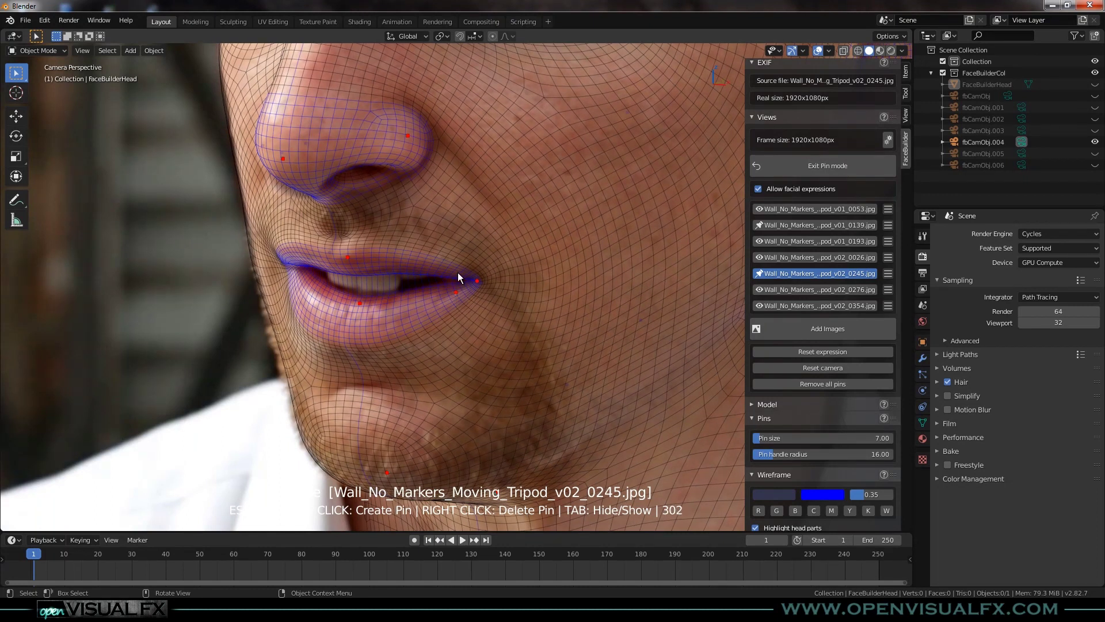
left_click(458, 275)
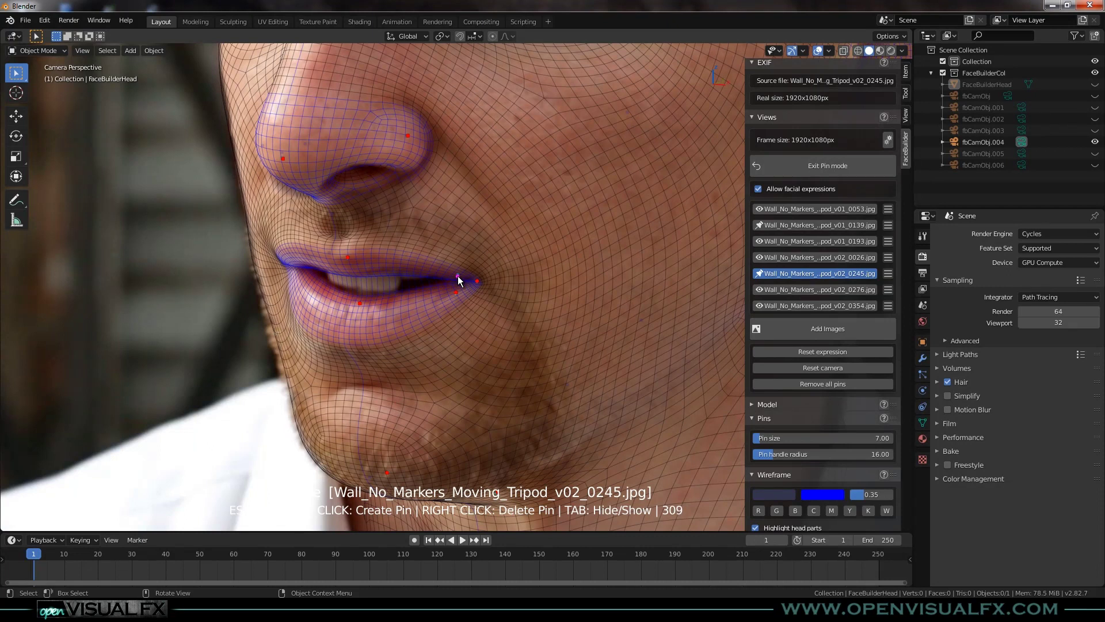
Fine-tune the chin pin and the upper-lip pin to match the photo
scroll(308, 374, "down", 2)
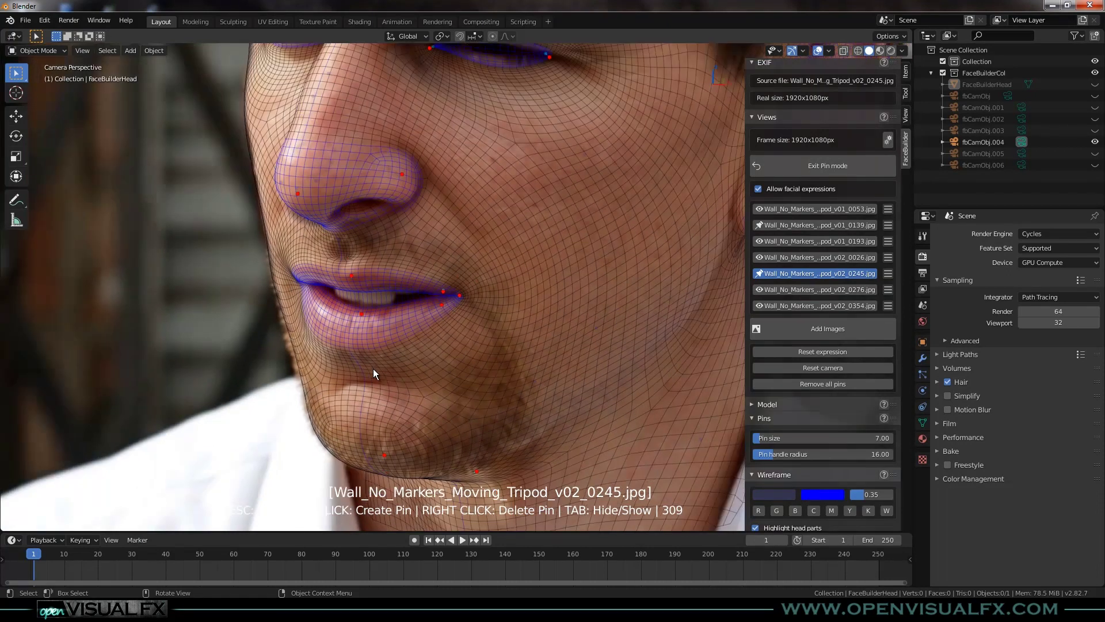
left_click_drag(384, 454, 385, 455)
scroll(361, 313, "down", 3)
scroll(370, 326, "up", 4)
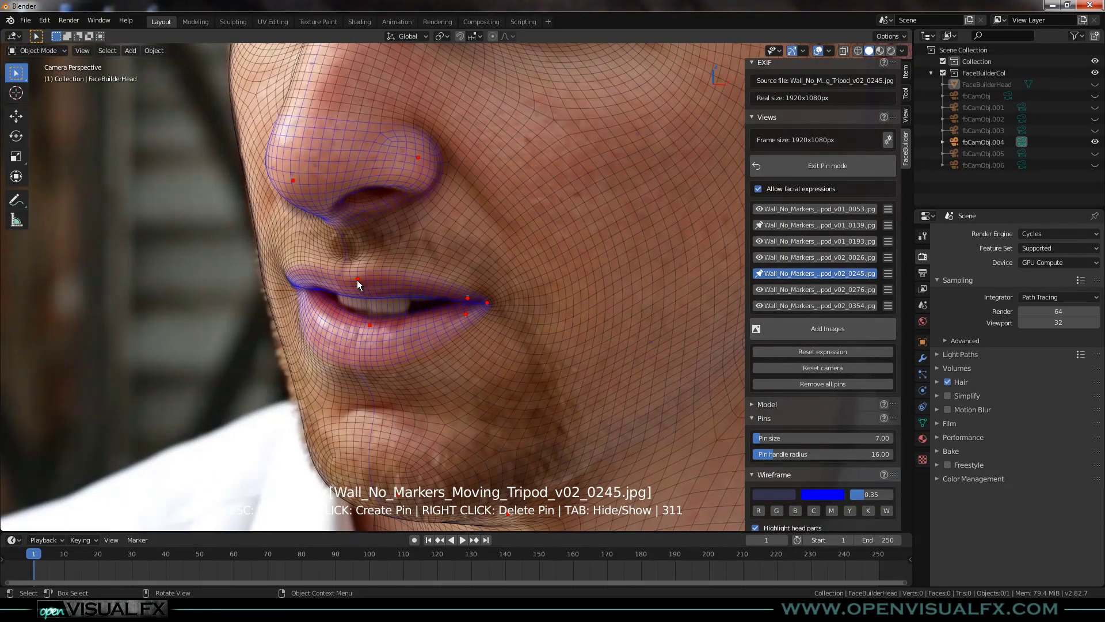
left_click_drag(357, 279, 358, 282)
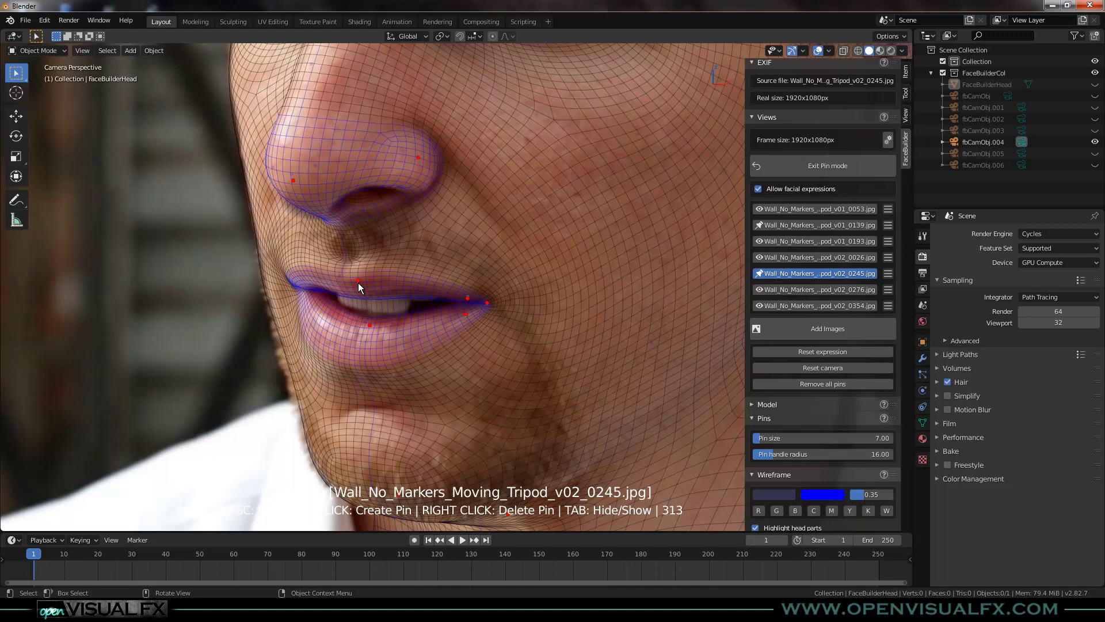
Fine-tune the pin on the near ear's upper rim to match the photo's ear outline
scroll(358, 282, "down", 3)
scroll(488, 295, "up", 5)
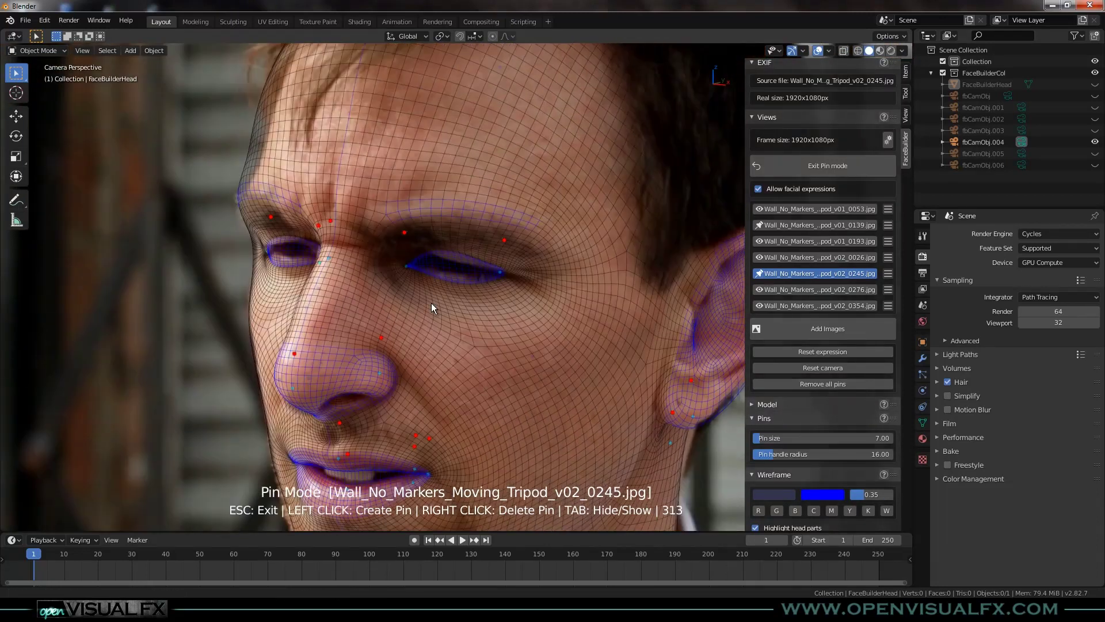
scroll(431, 304, "down", 5)
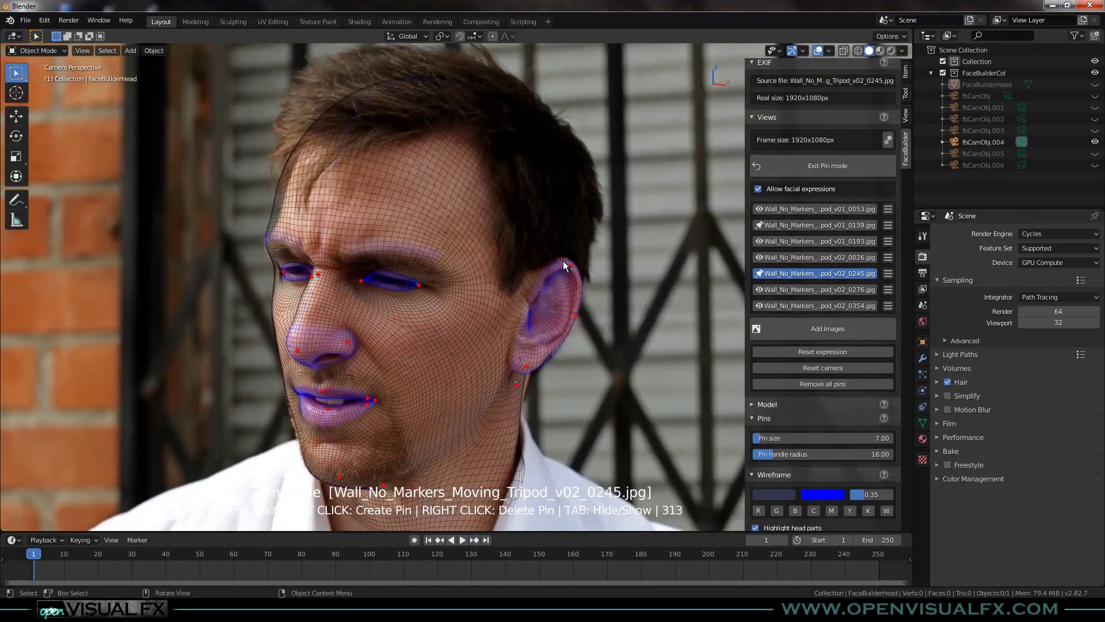
scroll(563, 265, "up", 5)
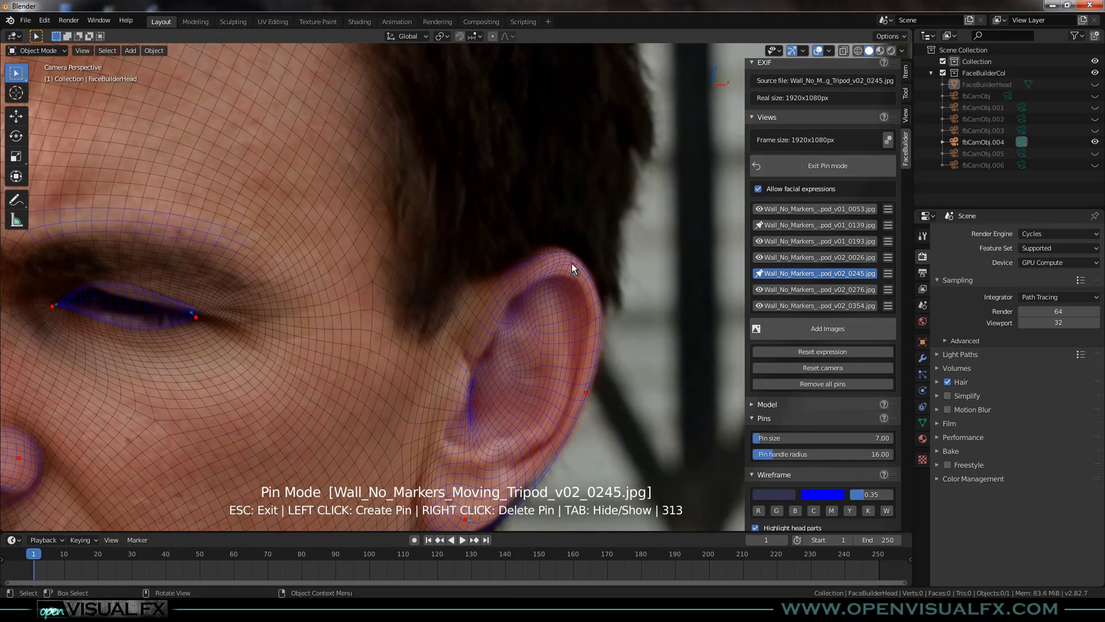
scroll(443, 357, "down", 6)
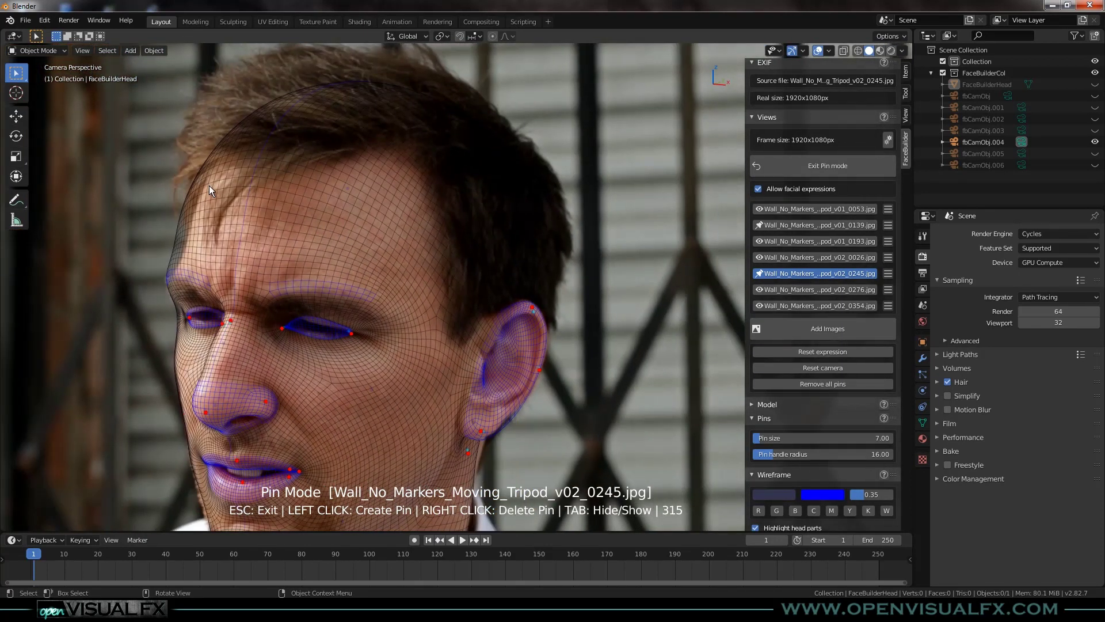
Pin the far side of the mesh's forehead near the hairline to match the forehead contour in the photo
left_click_drag(213, 188, 218, 193)
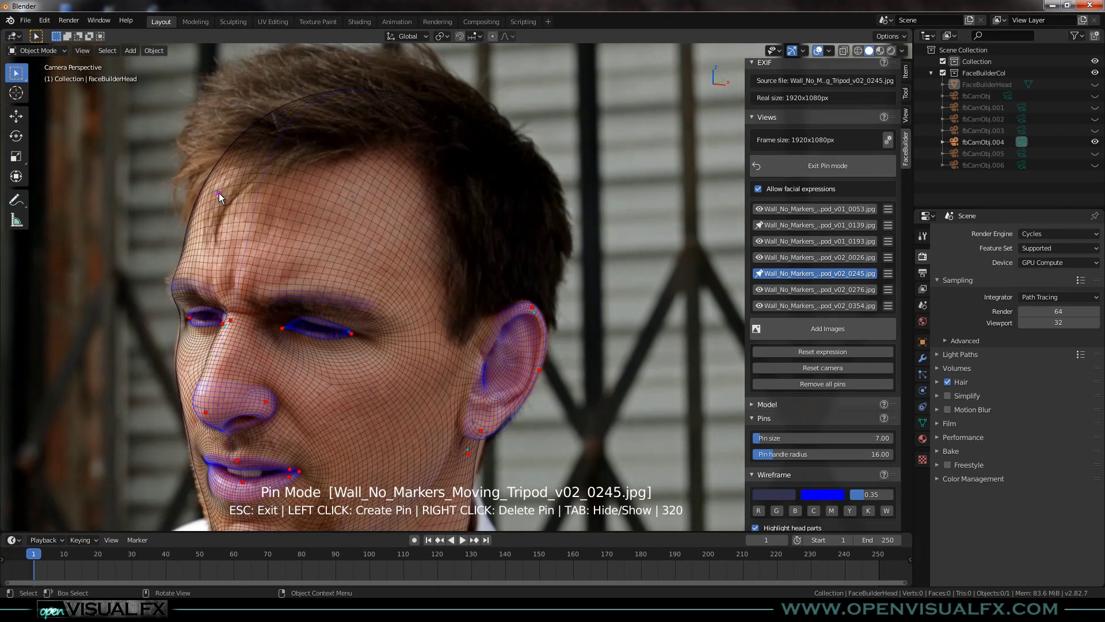
middle_click_drag(317, 402, 387, 199, "shift")
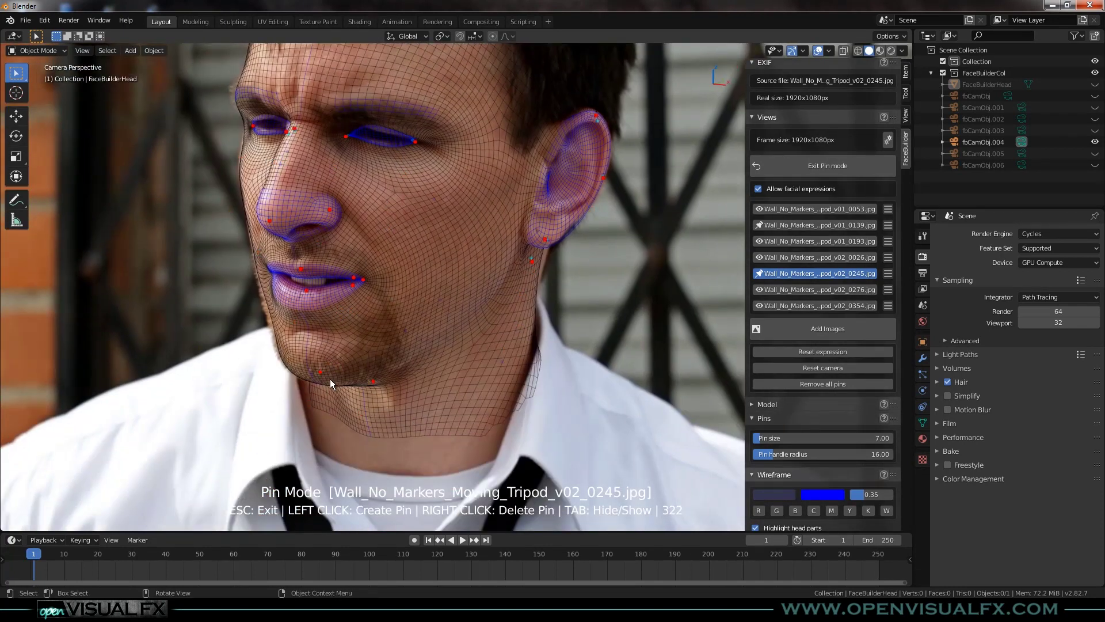
scroll(324, 374, "up", 1)
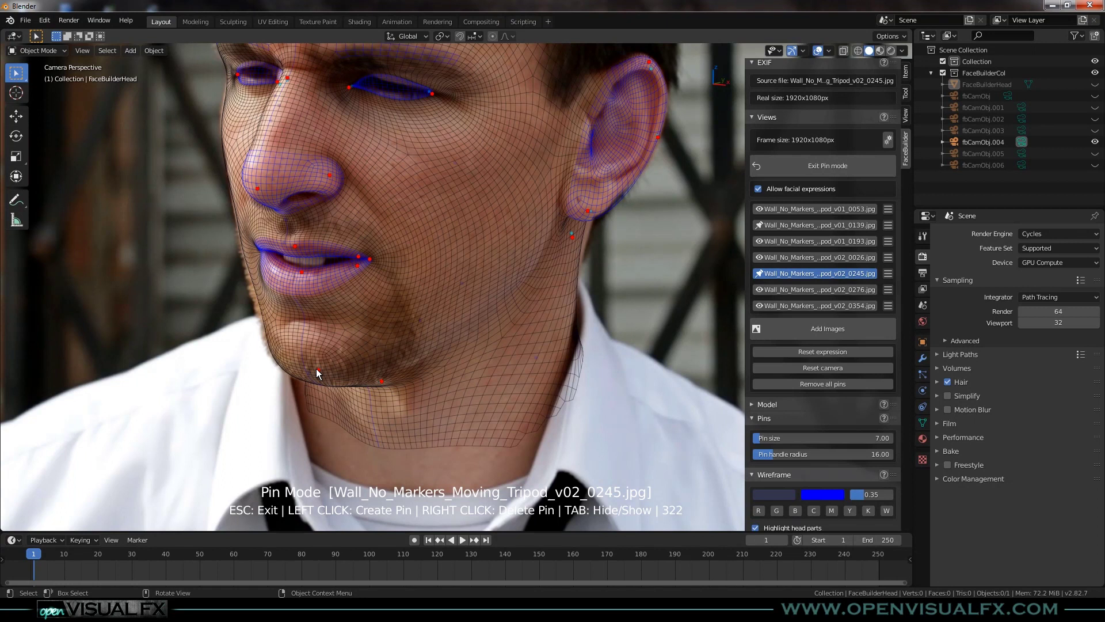
Pin the front of the chin and the far face contour beside the mouth and below the far eye to the photo
left_click(248, 254)
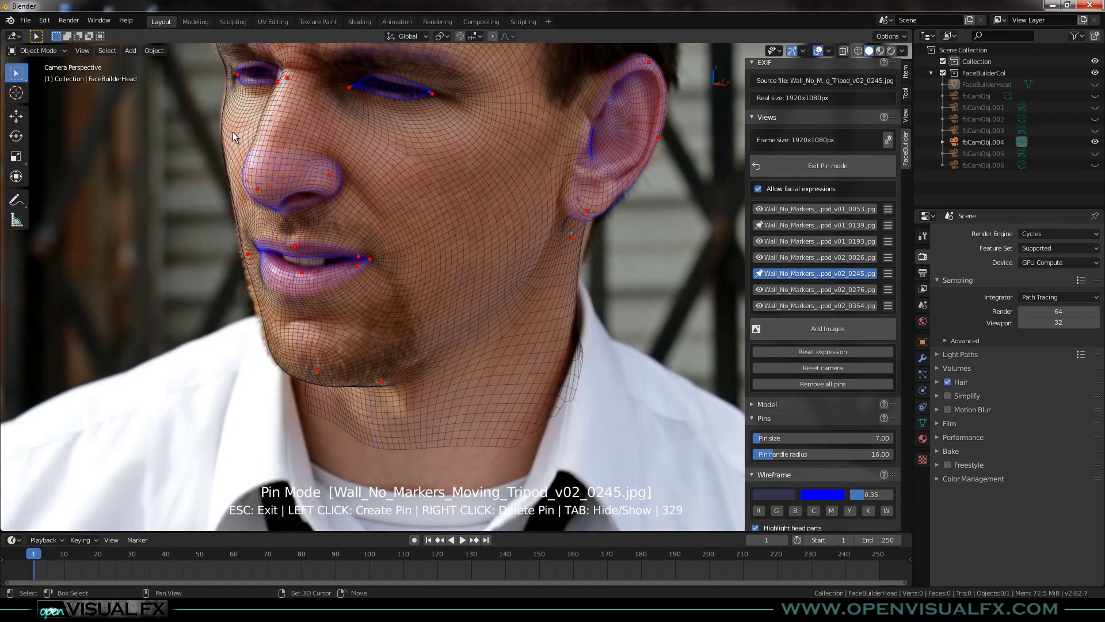
middle_click_drag(232, 133, 274, 264, "shift")
scroll(268, 258, "up", 1)
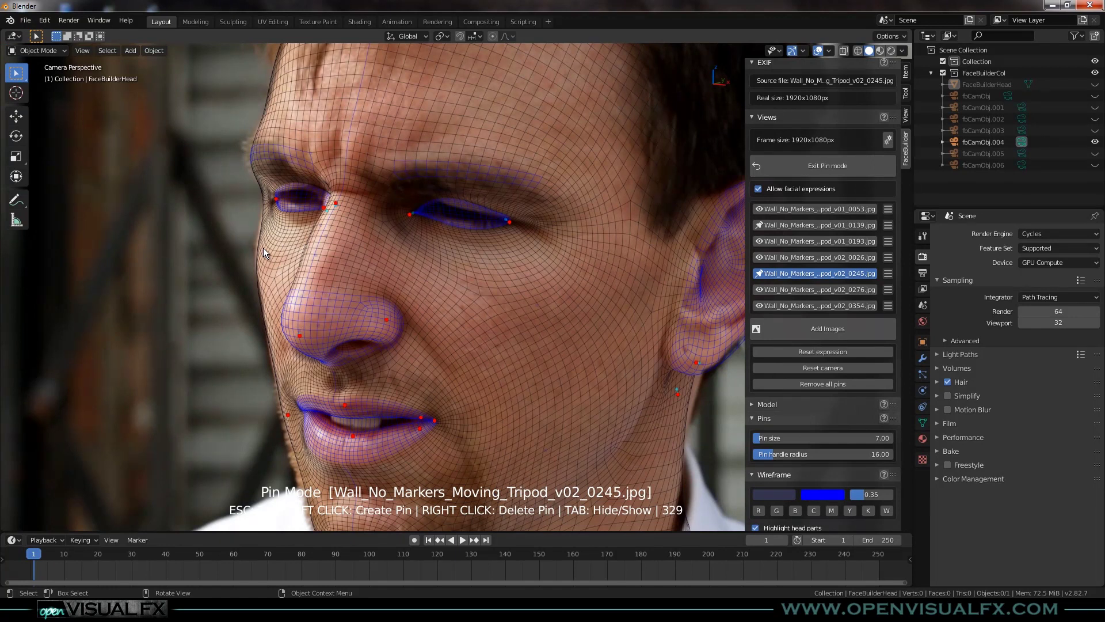
left_click(263, 247)
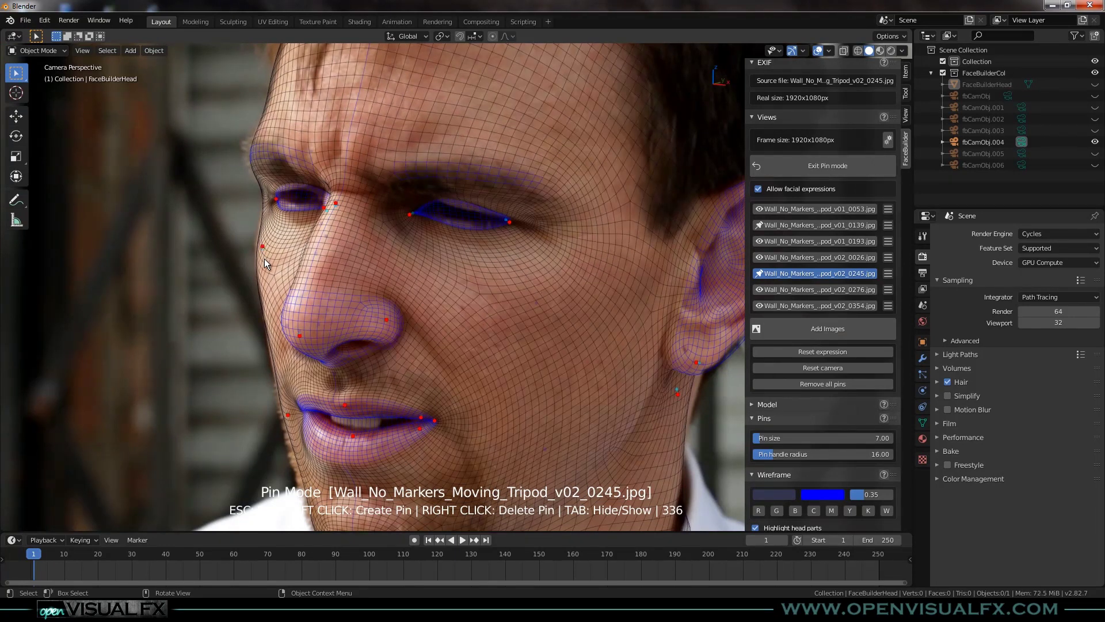
Pin the far part of the lower lip and fine-tune the upper-lip pin and the lower-lip pin beside the near mouth corner
scroll(264, 258, "down", 2)
middle_click_drag(369, 387, 381, 313, "shift")
scroll(381, 313, "down", 1)
scroll(381, 313, "up", 4)
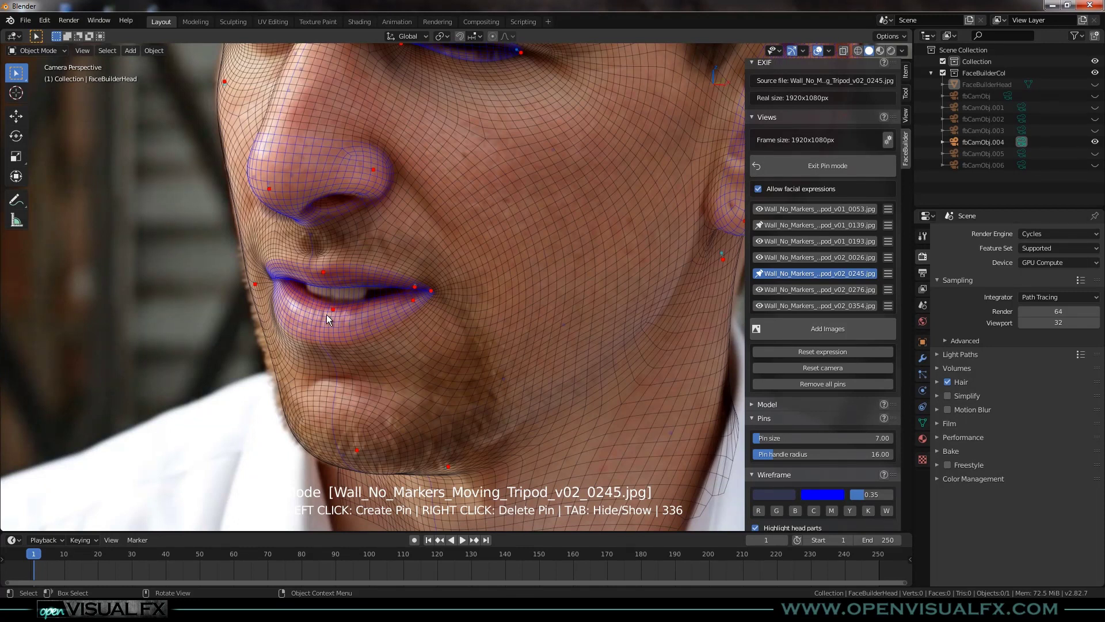
scroll(316, 317, "up", 1)
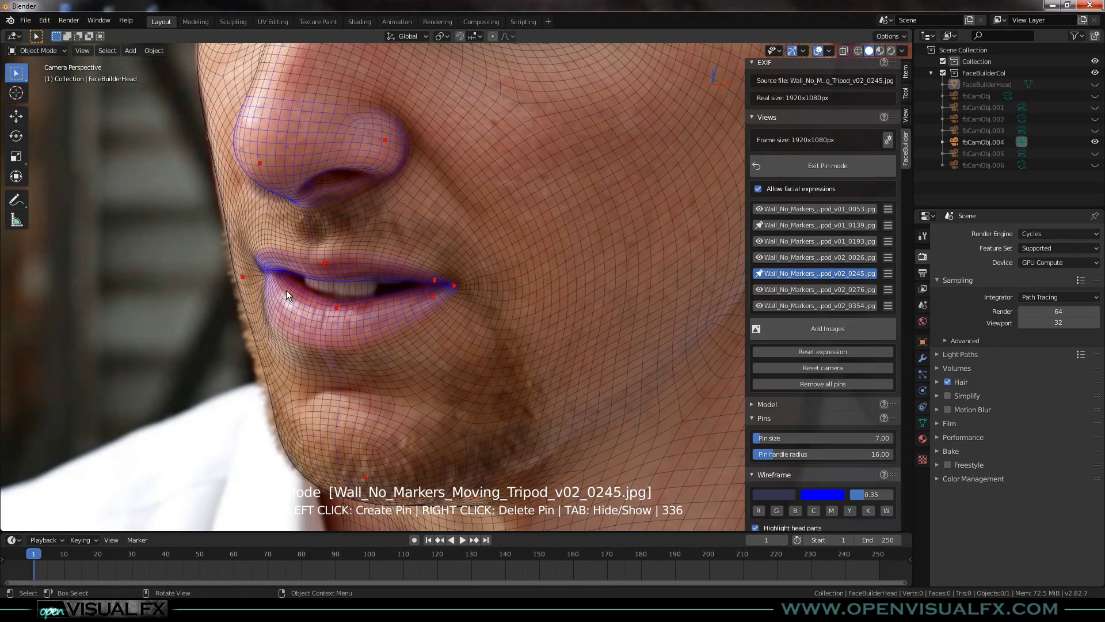
left_click_drag(288, 291, 294, 291)
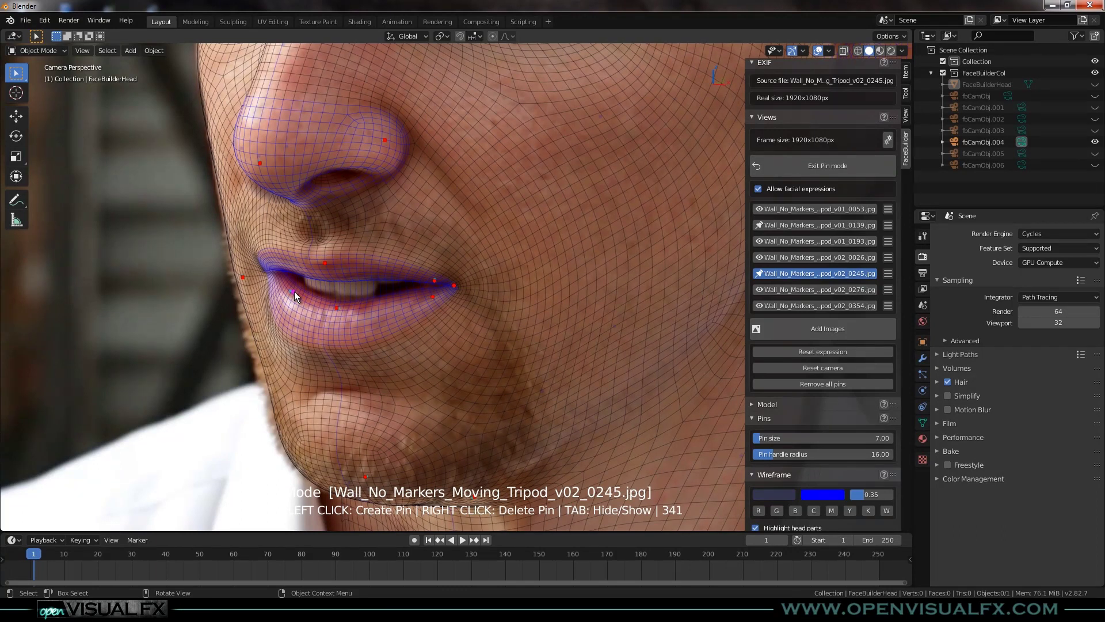
left_click(431, 292)
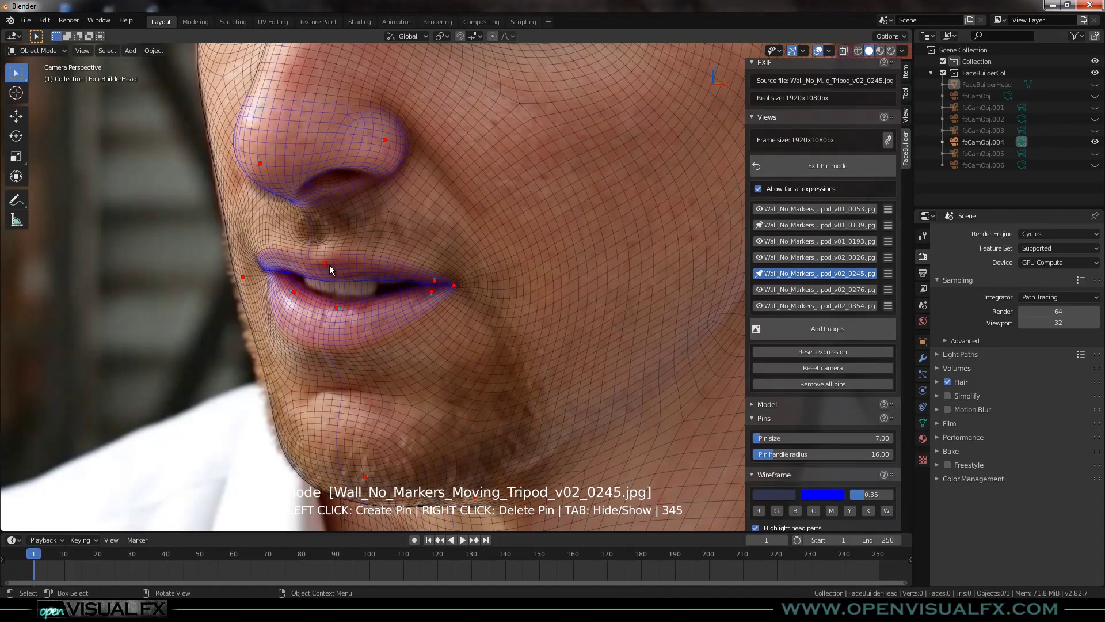
left_click_drag(325, 262, 324, 261)
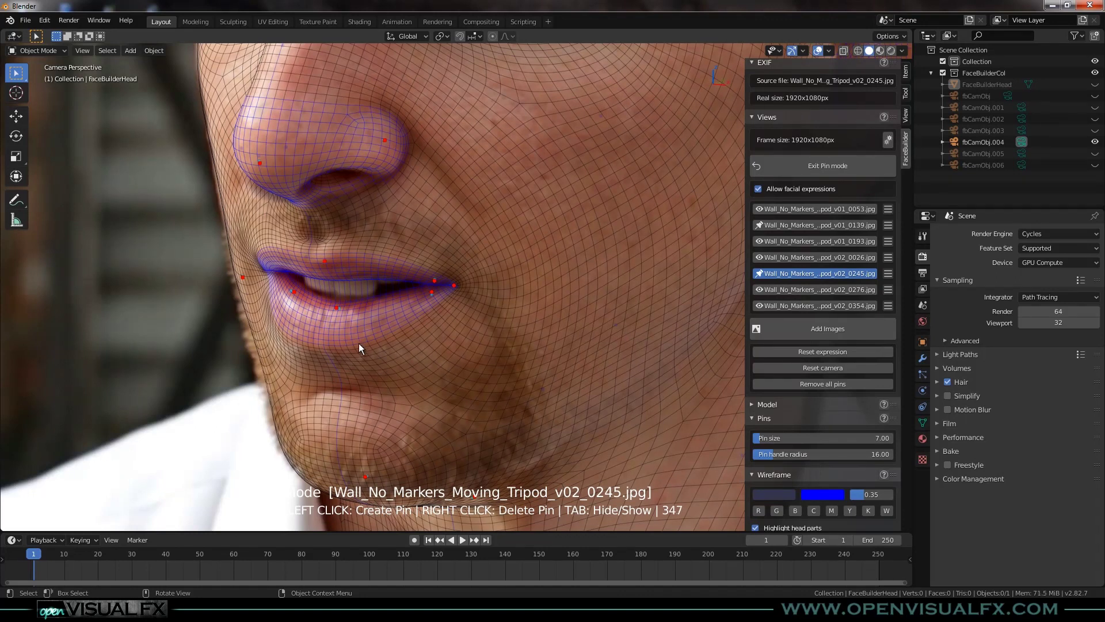
Switch to the v01_0053 photo and align the head by pinning the nose, inner eye corners and both ears
scroll(360, 344, "down", 5)
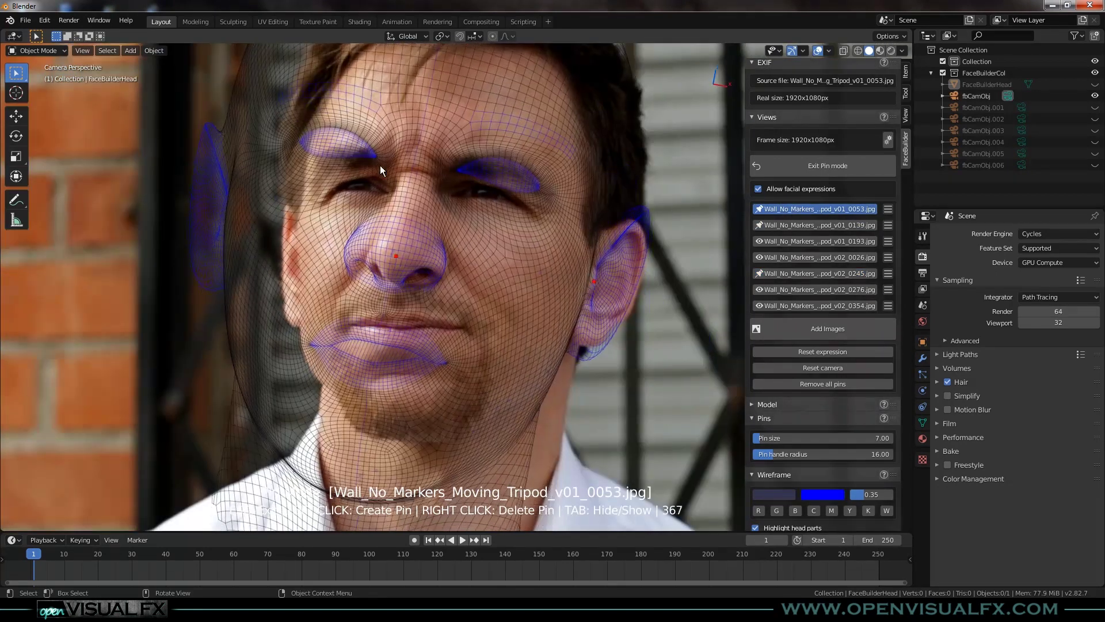
scroll(595, 195, "up", 4)
left_click_drag(579, 199, 581, 201)
middle_click_drag(401, 386, 395, 278, "shift")
scroll(395, 278, "down", 3)
middle_click_drag(717, 329, 557, 300, "shift")
middle_click_drag(328, 336, 485, 339, "shift")
left_click_drag(207, 151, 207, 156)
Pin the underside of the chin to the photo and delete the unneeded pin in the lower face
middle_click_drag(417, 506, 389, 372, "shift")
left_click_drag(389, 372, 388, 388)
scroll(423, 424, "down", 1)
left_click_drag(422, 425, 395, 374)
right_click(399, 396)
Fine-tune the nose-tip pin and pin both nostril wings and the base of the nose to the photo
scroll(372, 115, "up", 2)
middle_click_drag(371, 92, 393, 193, "shift")
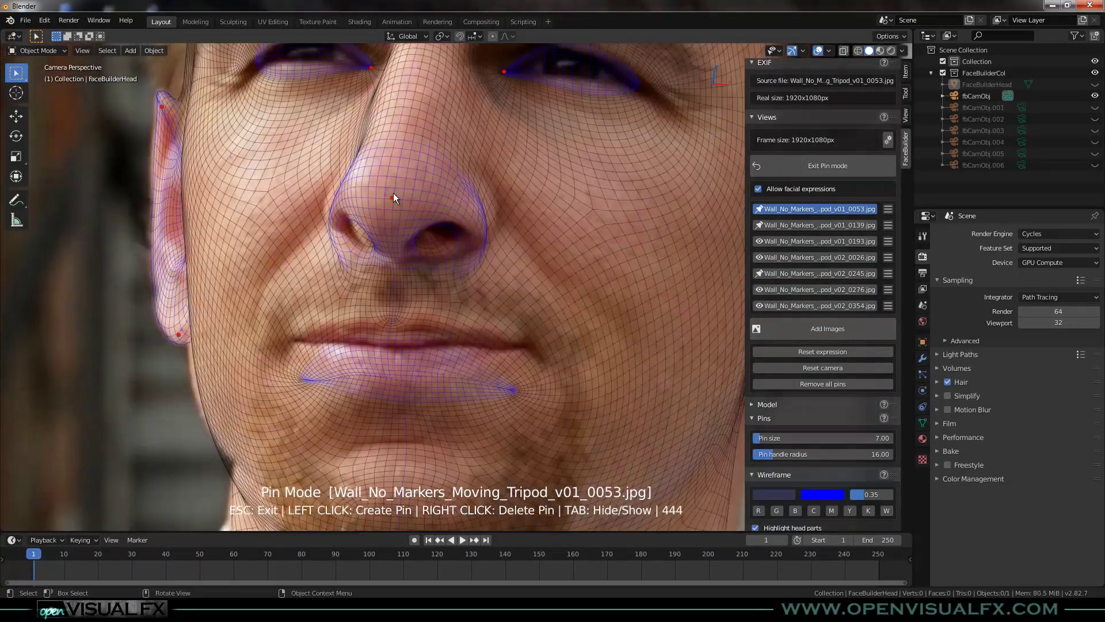
left_click_drag(393, 196, 391, 189)
left_click_drag(486, 216, 484, 223)
left_click_drag(339, 220, 336, 217)
middle_click_drag(393, 225, 399, 292, "shift")
left_click_drag(392, 305, 385, 316)
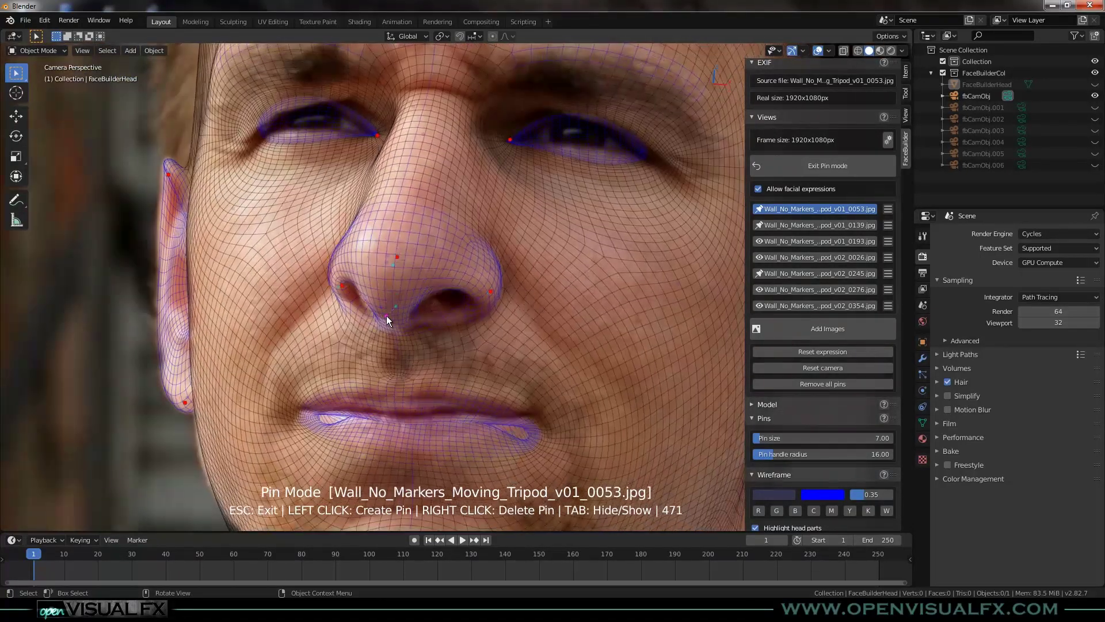
Pin the middle of the upper and lower lips and the near mouth corner to the photo
middle_click_drag(396, 414, 402, 284, "shift")
mouse_move(402, 285)
left_mouse_down()
mouse_move(401, 270)
mouse_move(402, 298)
left_mouse_up()
left_click_drag(532, 288, 536, 284)
left_click_drag(401, 270, 402, 274)
Pin the front of the chin and two points along the far jaw contour, toggling the mesh's visibility to compare with the photo
scroll(403, 275, "down", 3)
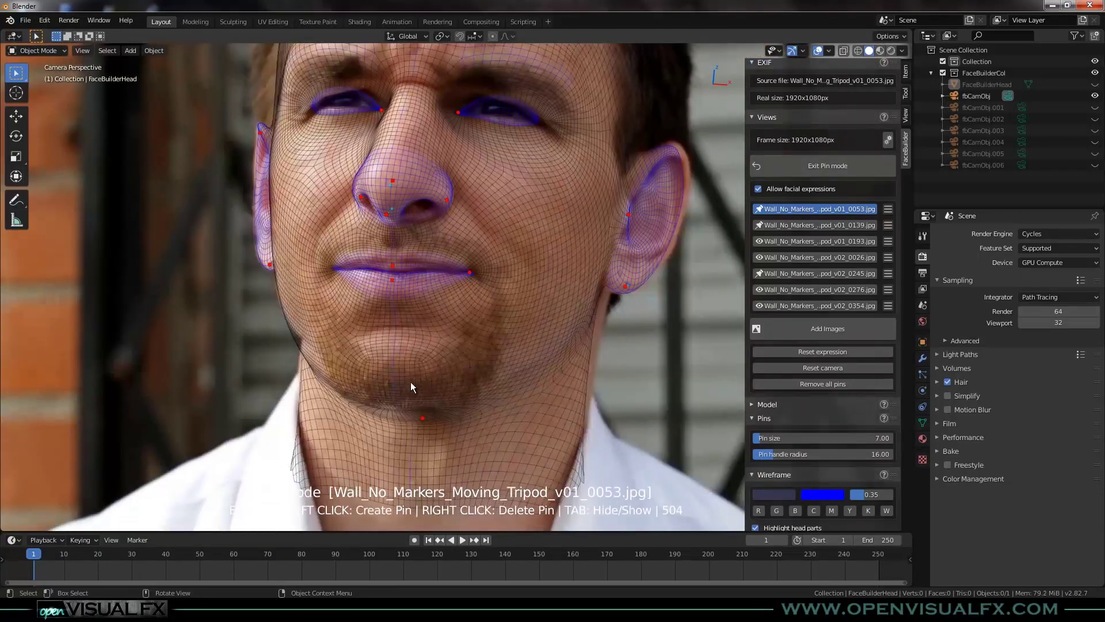
left_click_drag(411, 383, 410, 384)
key("Tab")
key("Tab")
left_click(283, 295)
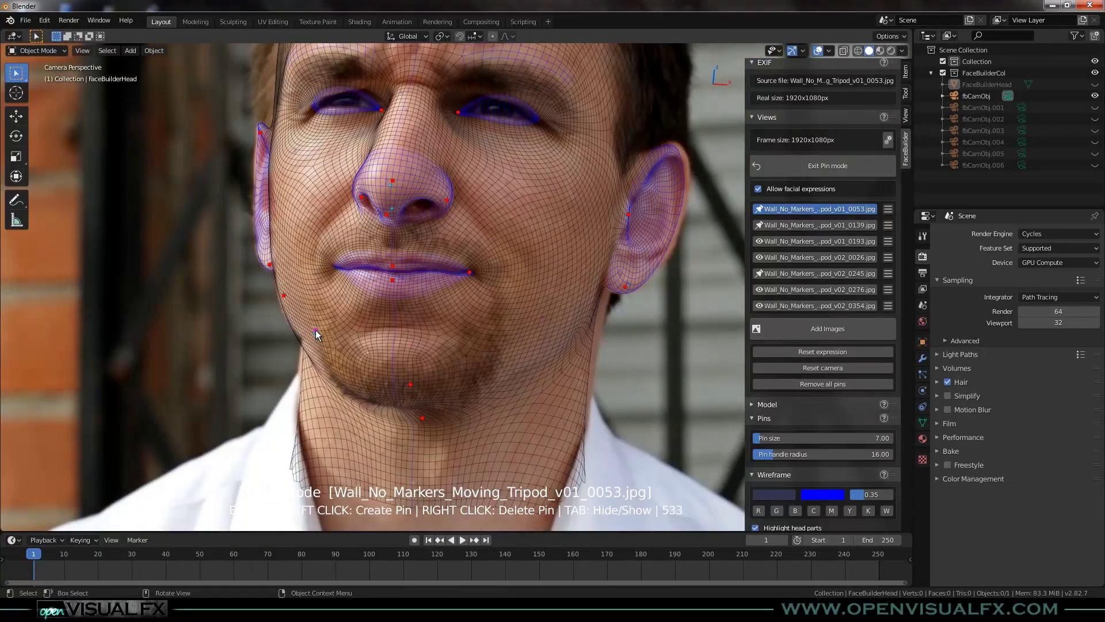
left_click(316, 330)
Switch to the v01_0193 photo and pin both inner eye corners of the mesh to it
scroll(591, 347, "down", 3)
middle_click_drag(378, 234, 472, 332, "shift")
left_click(814, 241)
scroll(403, 242, "up", 3)
left_click_drag(306, 201, 460, 121)
left_click_drag(566, 118, 551, 124)
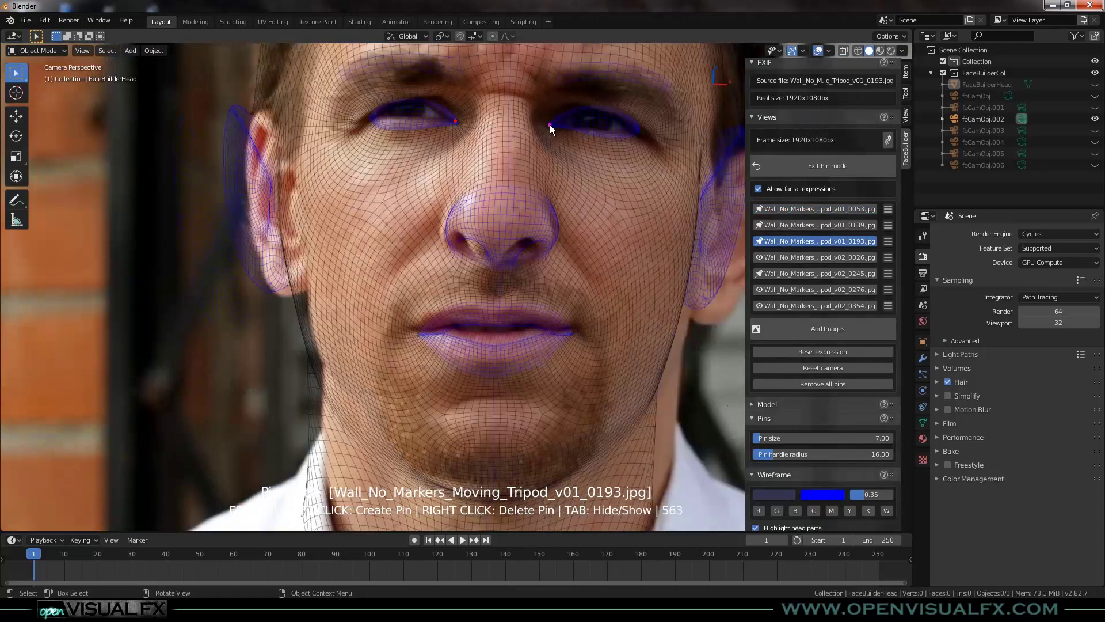
Pin both ears of the mesh to the ear outlines in the v01_0193 photo
middle_click_drag(550, 125, 472, 101, "shift")
left_click_drag(632, 209, 627, 214)
middle_click_drag(442, 440, 439, 416, "shift")
left_click_drag(176, 86, 180, 90)
Pin the nose tip, nose base and both nostril wings to the frontal photo
middle_click_drag(410, 395, 413, 518, "shift")
scroll(467, 202, "up", 5)
left_click_drag(454, 422, 461, 423)
middle_click_drag(425, 374, 428, 288, "shift")
left_click_drag(352, 332, 359, 330)
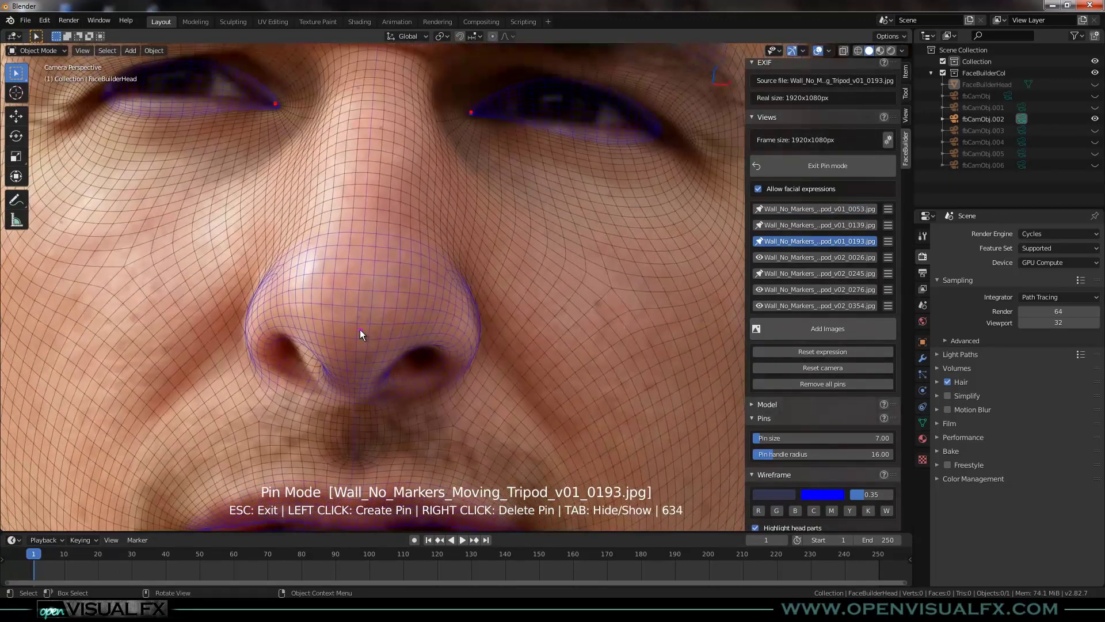
left_click_drag(353, 368, 343, 377)
left_click_drag(246, 306, 254, 308)
Pin the middle of the upper and lower lips and the mouth corners to the frontal photo
scroll(253, 308, "down", 2)
scroll(420, 329, "up", 3)
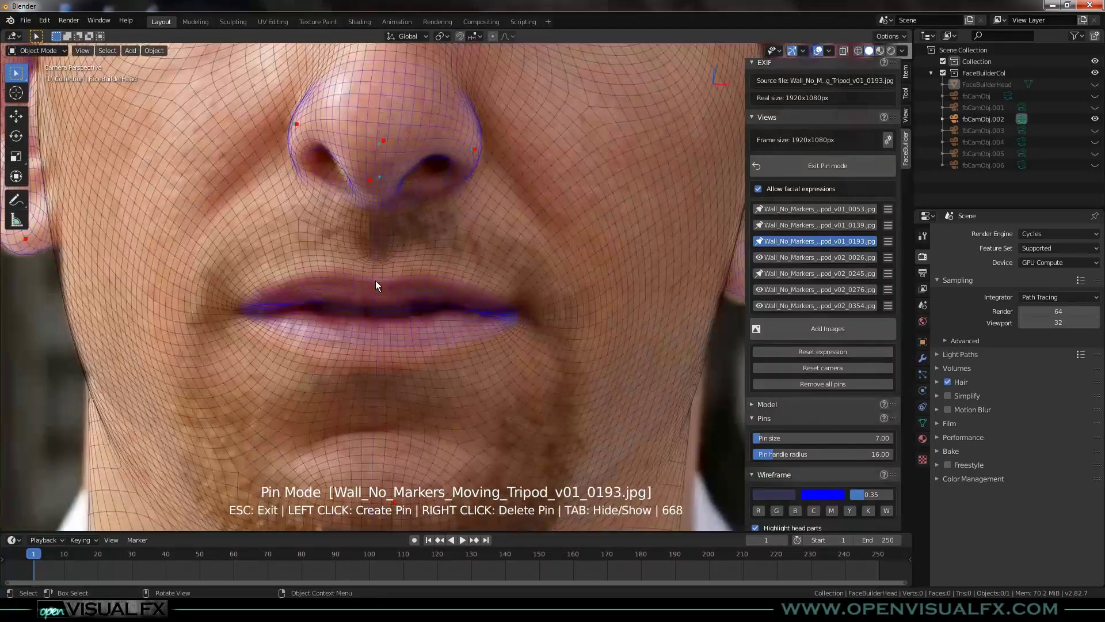
left_click(377, 280)
left_click(373, 332)
left_click_drag(236, 300, 235, 319)
Pin two points below the ear along the jaw contour to match the frontal photo's face outline
scroll(354, 323, "down", 8)
scroll(369, 351, "up", 4)
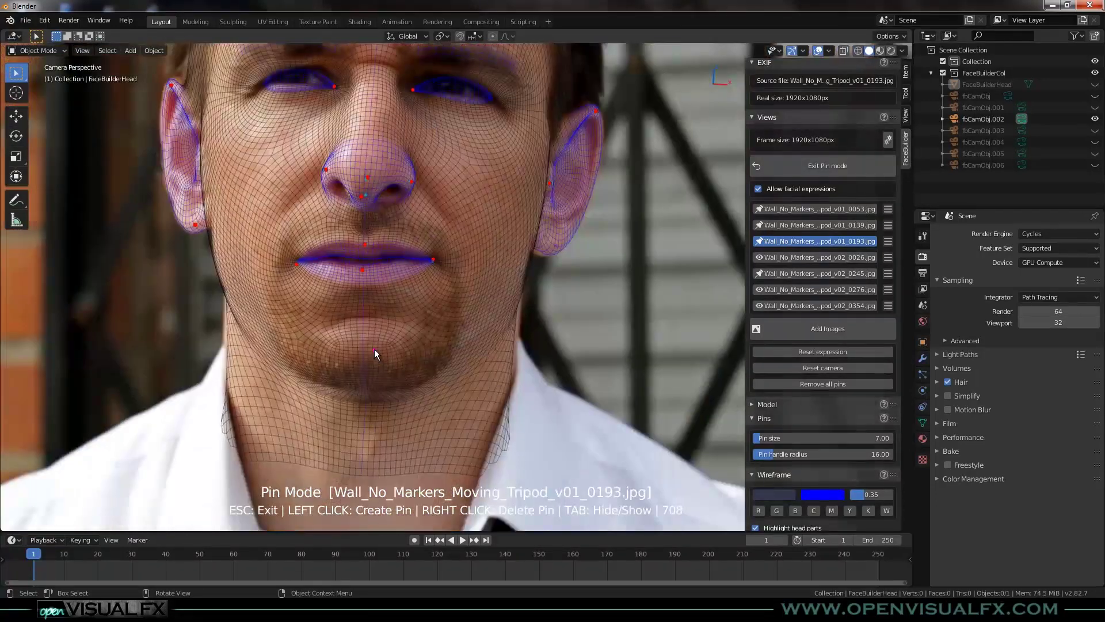
left_click_drag(214, 222, 221, 220)
left_click_drag(221, 268, 225, 280)
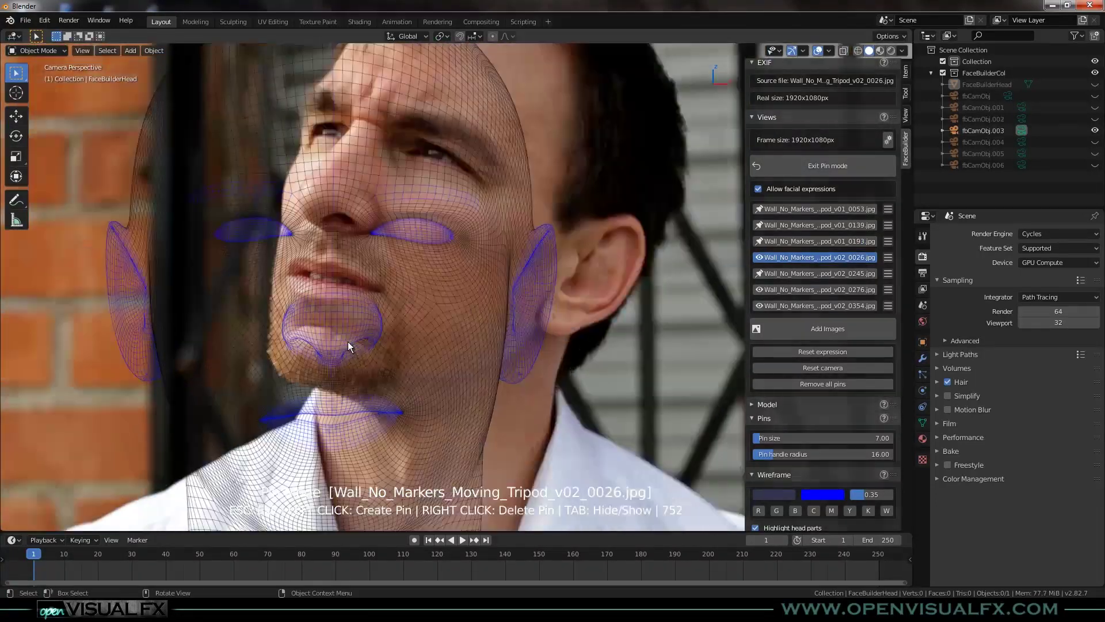
Align the head to the v02_0026 photo by pinning the nose, the near inner eye corner and the near ear
left_click(353, 260)
left_click(467, 199)
left_click_drag(513, 389, 658, 342)
scroll(658, 342, "up", 4)
middle_click_drag(658, 342, 522, 233, "shift")
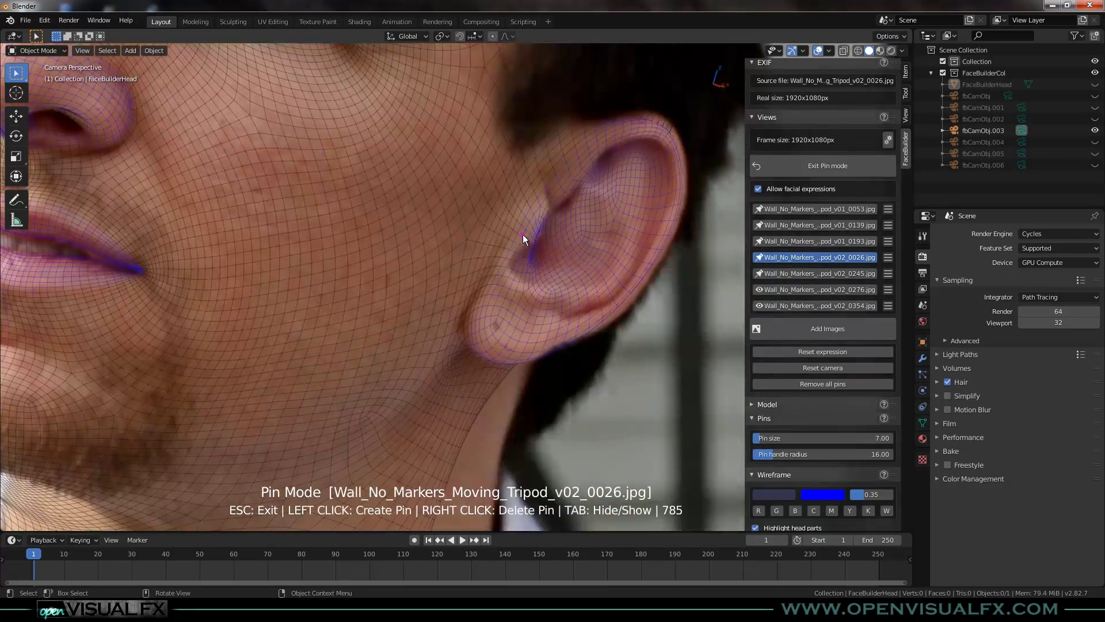
left_click_drag(617, 293, 627, 295)
Refine the nose and eye alignment with pins in the v02_0026 photo
scroll(598, 299, "down", 4)
scroll(322, 185, "up", 3)
left_click_drag(321, 185, 322, 178)
scroll(465, 287, "down", 2)
middle_click_drag(472, 345, 403, 316, "shift")
scroll(465, 213, "down", 1)
left_click(384, 95)
Pin the mesh's chin to the chin in the v02_0026 photo and fine-tune its position
middle_click_drag(456, 502, 436, 402, "shift")
scroll(255, 345, "up", 1)
left_click(255, 342)
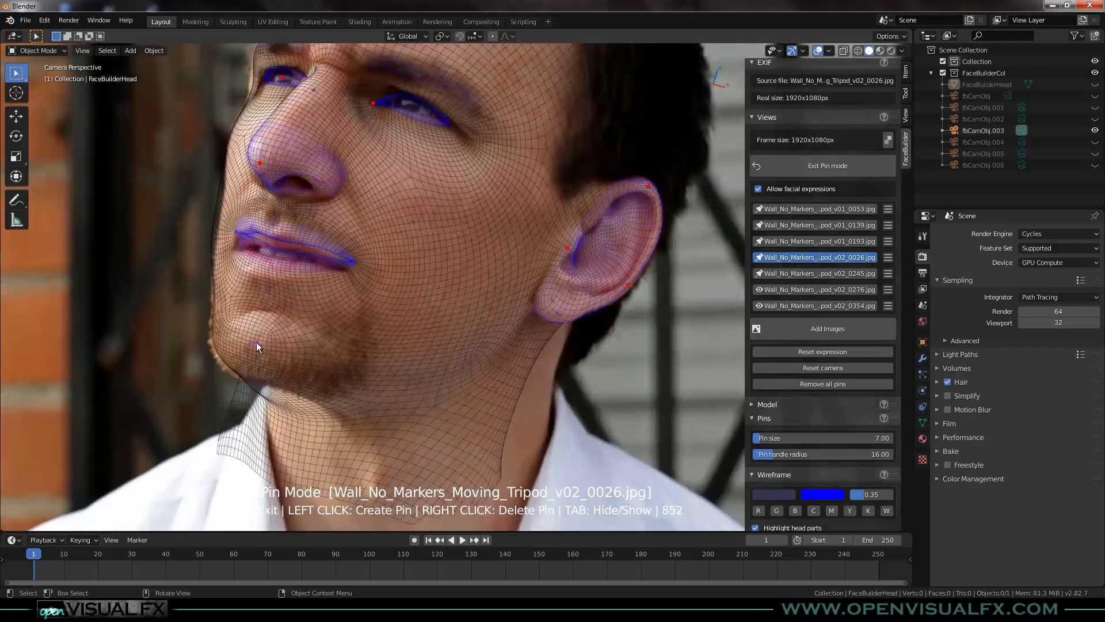
scroll(348, 412, "up", 1)
middle_click_drag(349, 411, 445, 486, "shift")
left_click(361, 378)
Pin the far cheek contour at three heights, then fine-tune the far eye pin and pin the near eye's outer corner
middle_click_drag(329, 129, 334, 215, "shift")
middle_click_drag(407, 215, 319, 216, "shift")
left_click(223, 242)
left_click_drag(202, 361, 214, 368)
left_click(219, 296)
left_click_drag(220, 297, 217, 295)
left_click_drag(277, 158, 272, 157)
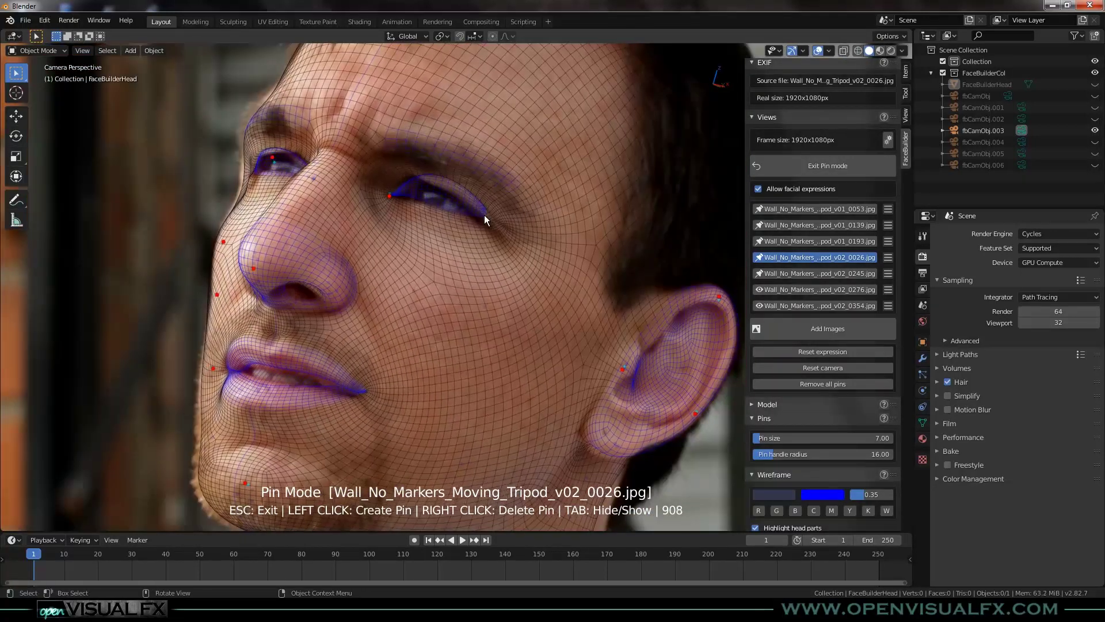
left_click_drag(485, 215, 484, 220)
Fine-tune the chin pin and pin the underside of the chin to the jawline in the v02_0026 photo
middle_click_drag(247, 484, 263, 384, "shift")
left_click_drag(263, 384, 258, 384)
left_click(312, 437)
Pin the upper lip, two points on the lower lip and the near mouth corner to the slightly open mouth
scroll(290, 242, "up", 2)
left_click(290, 277)
left_click(283, 306)
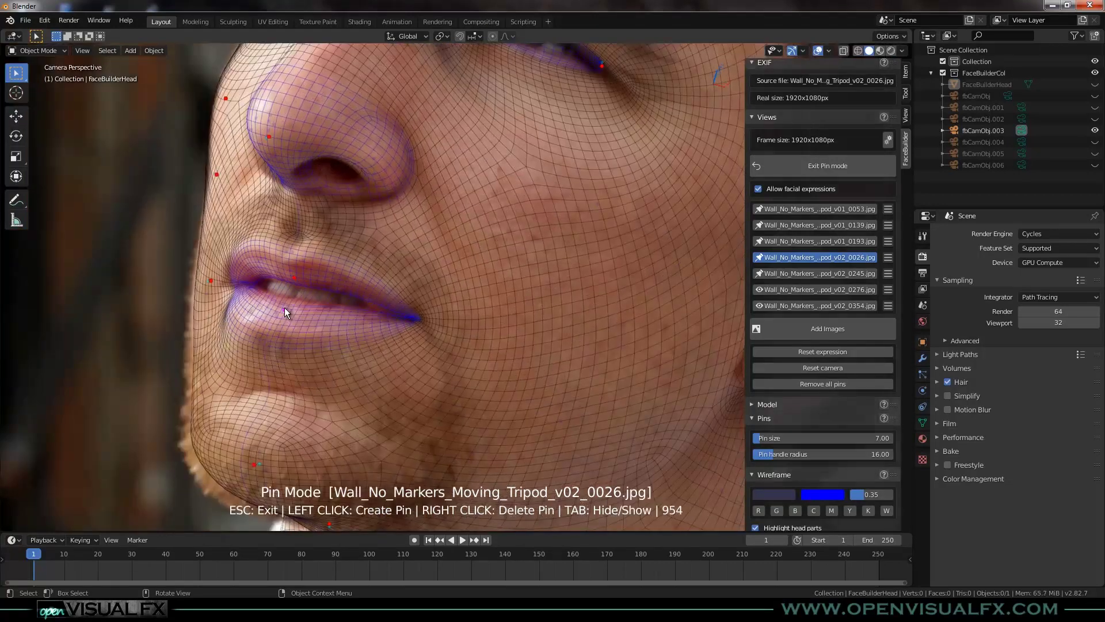
left_click(374, 316)
left_click_drag(415, 316, 409, 322)
Switch to the v02_0276 photo and pin the nose tip and both inner eye corners to it
scroll(250, 465, "down", 1)
middle_click_drag(250, 464, 274, 345, "shift")
scroll(571, 347, "down", 1)
scroll(385, 119, "down", 1)
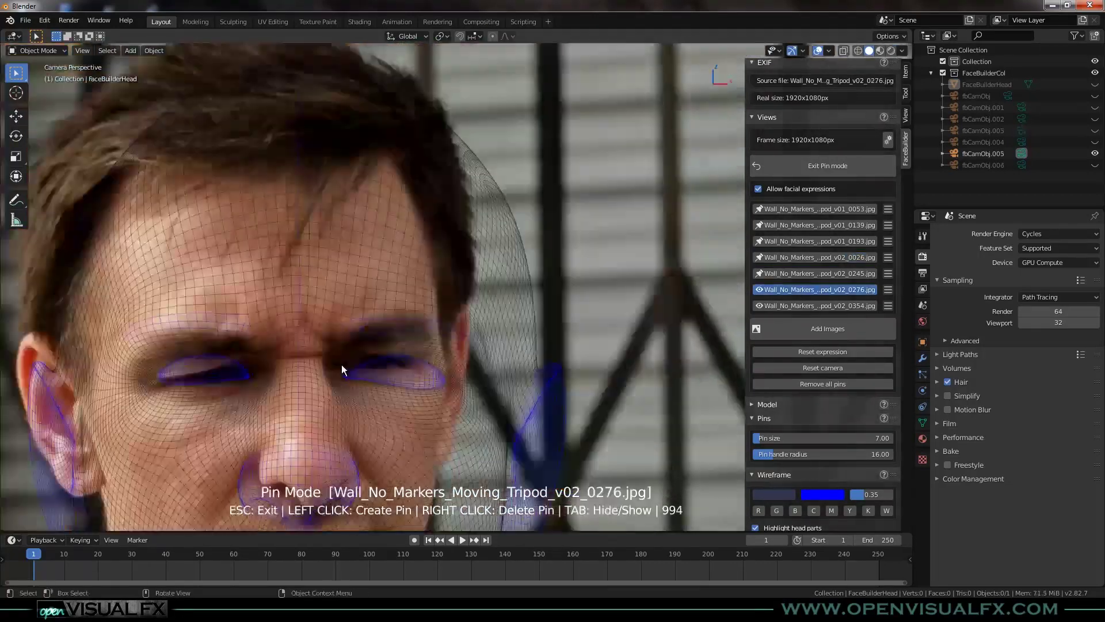
scroll(341, 365, "up", 1)
middle_click_drag(399, 122, 418, 237, "shift")
scroll(418, 237, "up", 3)
left_click_drag(402, 187, 375, 227)
left_click_drag(598, 179, 577, 202)
Pin the near ear's front edge and lobe to the ear in the v02_0276 photo
scroll(577, 201, "down", 3)
middle_click_drag(192, 362, 290, 268, "shift")
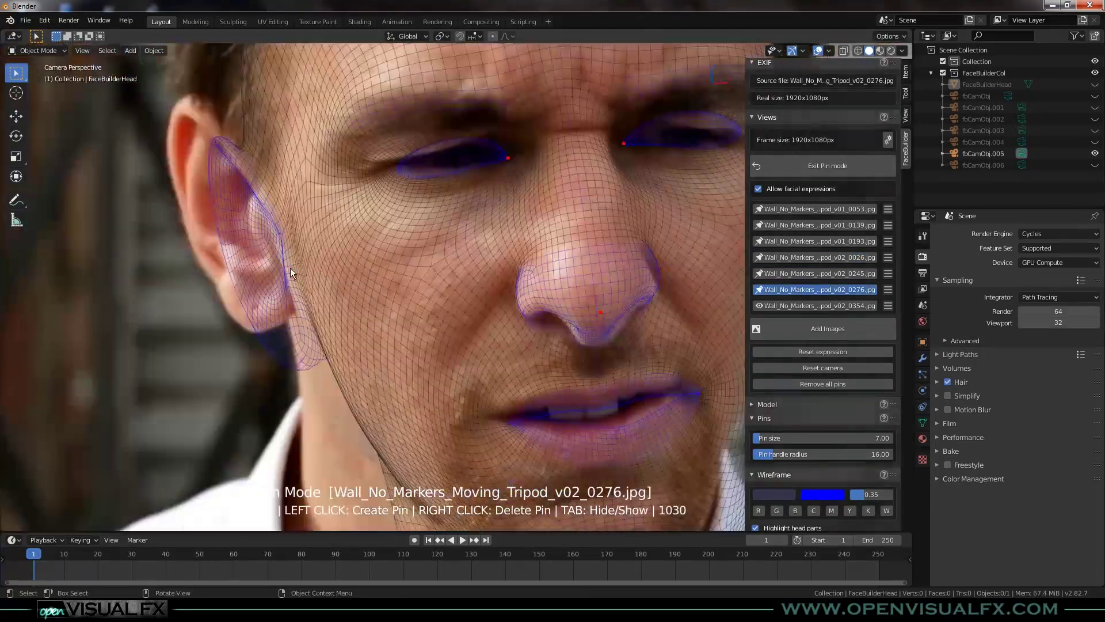
left_click_drag(290, 267, 261, 230)
left_click_drag(265, 301, 252, 307)
Pin the base of the nose and the middle of the upper lip to the v02_0276 photo
middle_click_drag(600, 312, 409, 327, "shift")
left_click_drag(409, 327, 408, 361)
left_click(404, 396)
middle_click_drag(404, 395, 356, 425, "shift")
Pin the far ear's outer edge, lobe and upper rim to the photo
left_click_drag(557, 210, 562, 209)
left_click_drag(540, 313, 538, 299)
left_click_drag(572, 109, 575, 116)
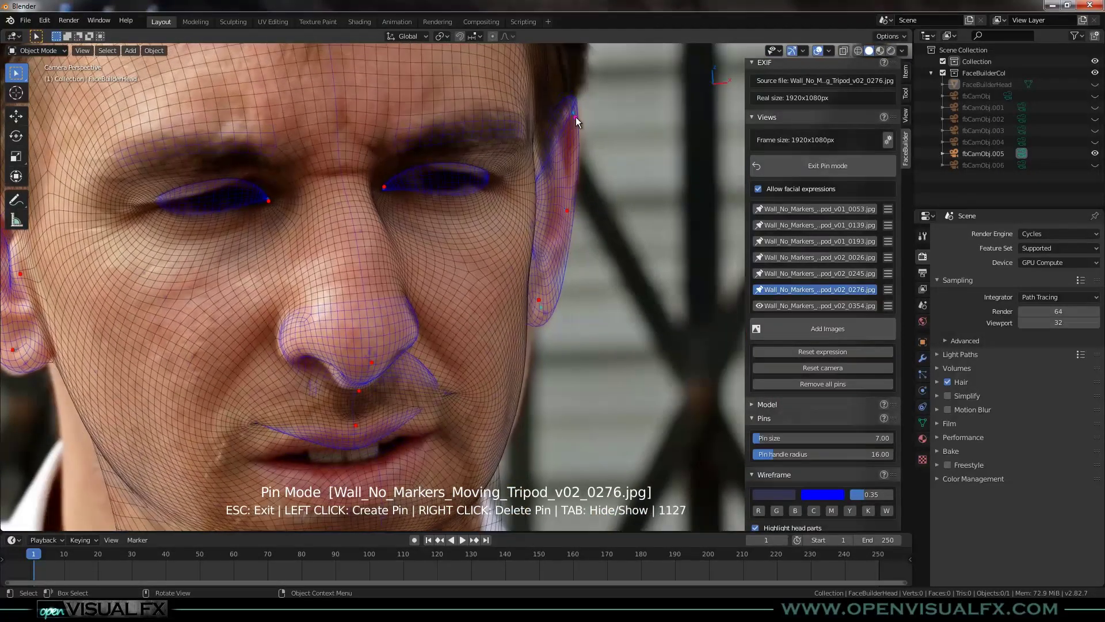
Pin the chin and the near side of the neck to their outlines in the v02_0276 photo
middle_click_drag(386, 495, 392, 297, "shift")
left_click_drag(384, 403, 377, 418)
scroll(236, 340, "down", 2)
middle_click_drag(233, 336, 269, 424, "shift")
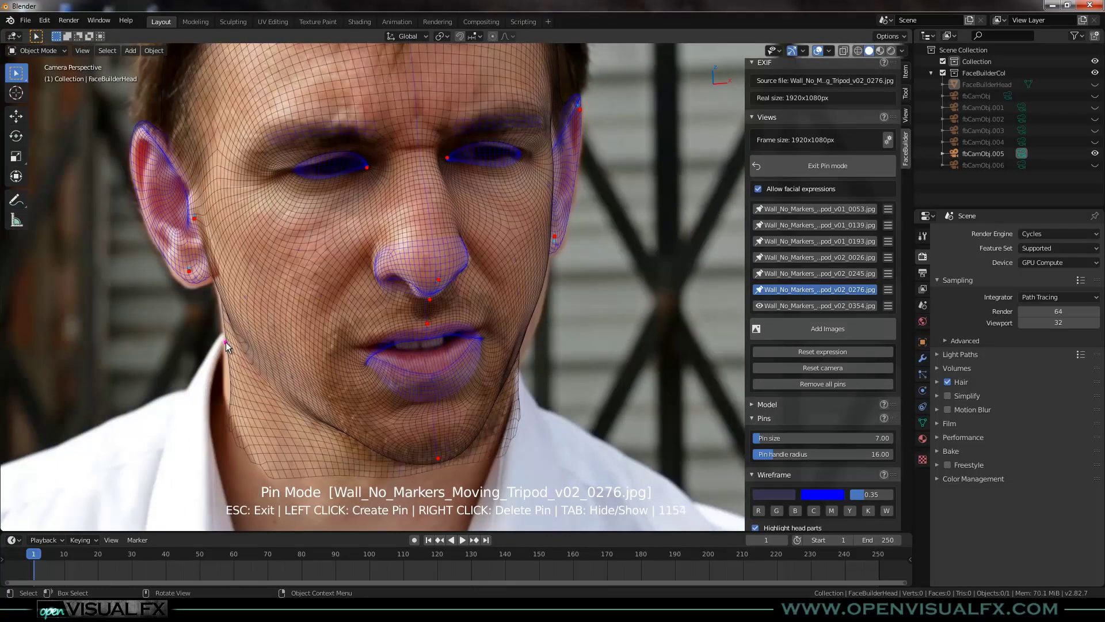
left_click(226, 342)
Pin both nostril wings and fine-tune the nose-base pin to match the photo's nose
scroll(405, 258, "up", 1)
left_click_drag(382, 264, 378, 265)
left_click_drag(436, 309, 440, 308)
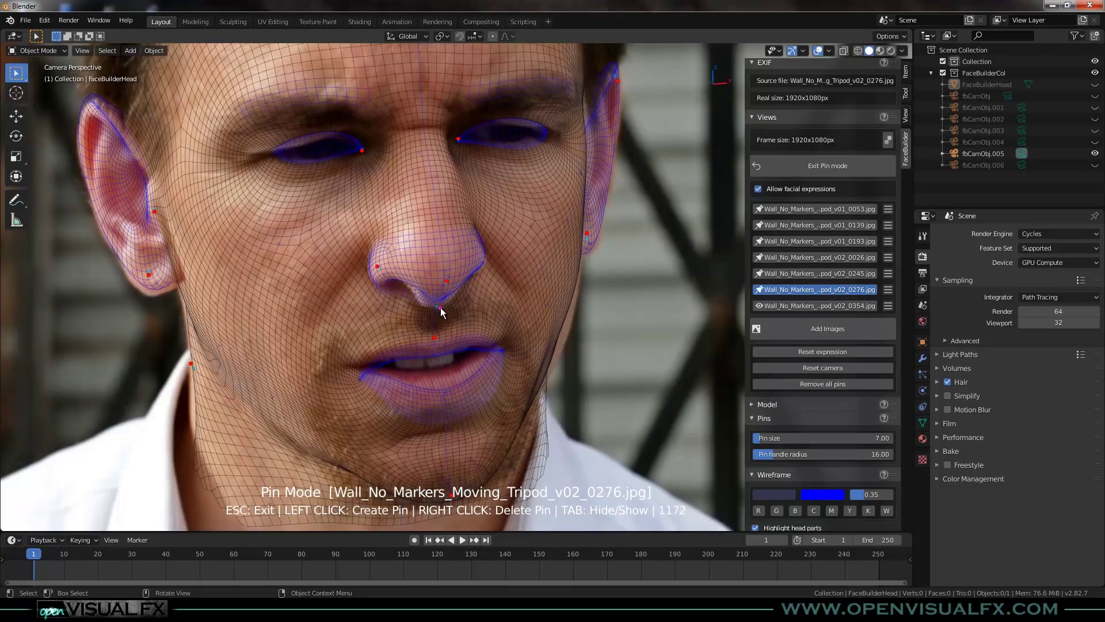
left_click_drag(482, 260, 485, 260)
Refine the near ear and pin the far cheek contour to the face outline in the photo
middle_click_drag(484, 260, 512, 206, "shift")
left_click(122, 187)
left_click_drag(550, 251, 550, 256)
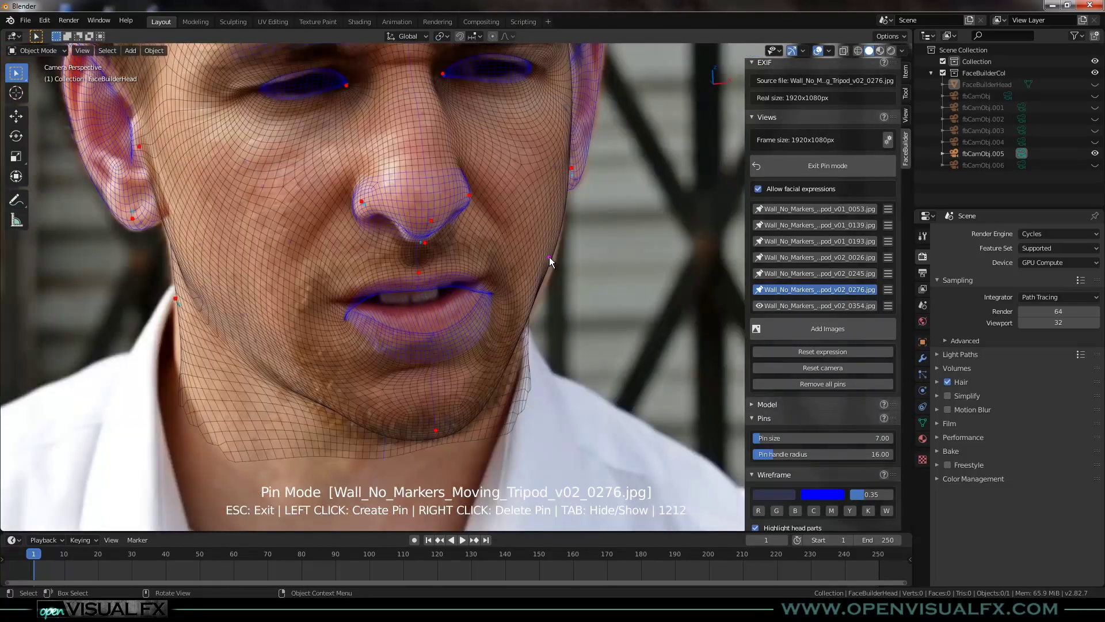
Pin the lower lip, the near part of the upper lip and both mouth corners to the parted lips
left_click_drag(423, 322, 413, 312)
scroll(354, 278, "up", 3)
middle_click_drag(355, 278, 292, 295, "shift")
left_click_drag(291, 295, 296, 297)
left_click_drag(241, 321, 236, 317)
left_click_drag(504, 280, 503, 274)
Fine-tune the chin pin and pin the jawline on both sides of the chin to the v02_0276 photo
scroll(368, 348, "down", 4)
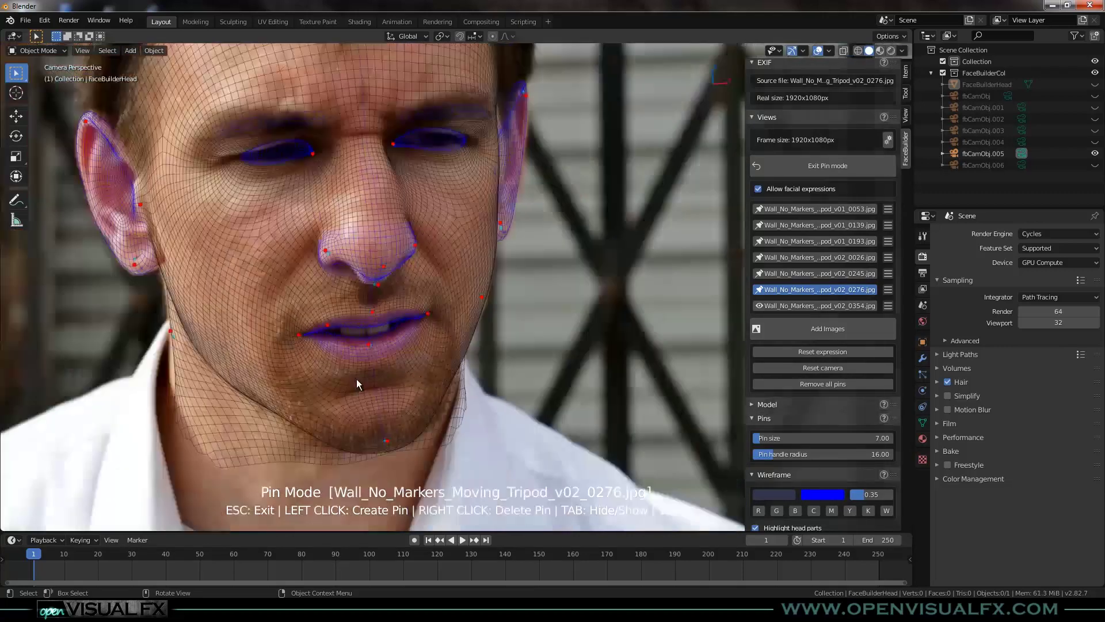
scroll(356, 379, "up", 1)
middle_click_drag(357, 379, 355, 305, "shift")
left_click(462, 334)
left_click(395, 377)
left_click_drag(395, 377, 395, 371)
left_click_drag(220, 289, 215, 291)
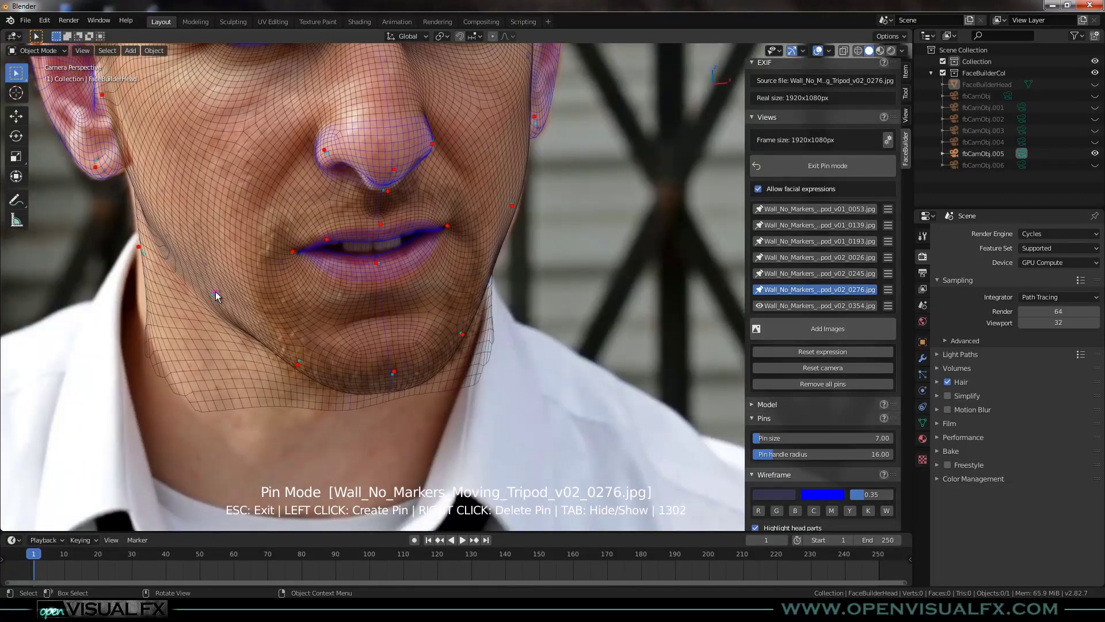
Switch to the v02_0354 photo and pin the nose tip and both inner eye corners to the face
scroll(427, 267, "down", 3)
middle_click_drag(499, 226, 427, 267, "shift")
left_click(814, 305)
middle_click_drag(421, 328, 488, 414, "shift")
scroll(488, 414, "up", 1)
left_click_drag(496, 342, 436, 288)
scroll(439, 245, "up", 2)
left_click_drag(496, 172, 481, 178)
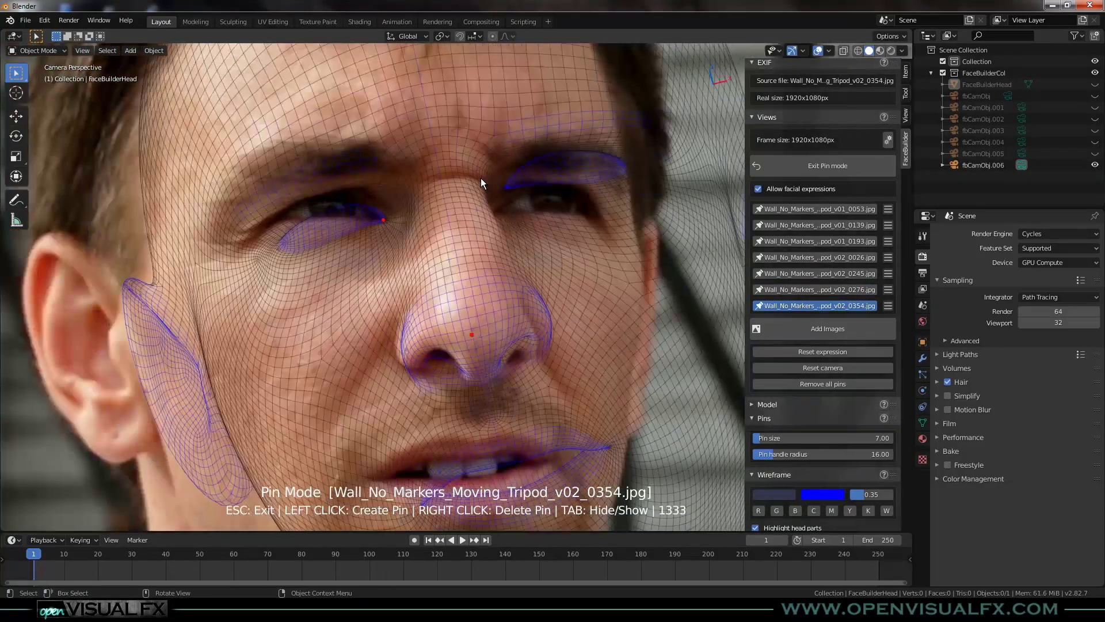
left_click_drag(389, 225, 376, 215)
left_click_drag(467, 329, 484, 338)
Pin the front edge and the lobe of the near ear to the v02_0354 photo
middle_click_drag(142, 341, 203, 321, "shift")
left_click_drag(187, 319, 177, 328)
left_click_drag(180, 420, 169, 417)
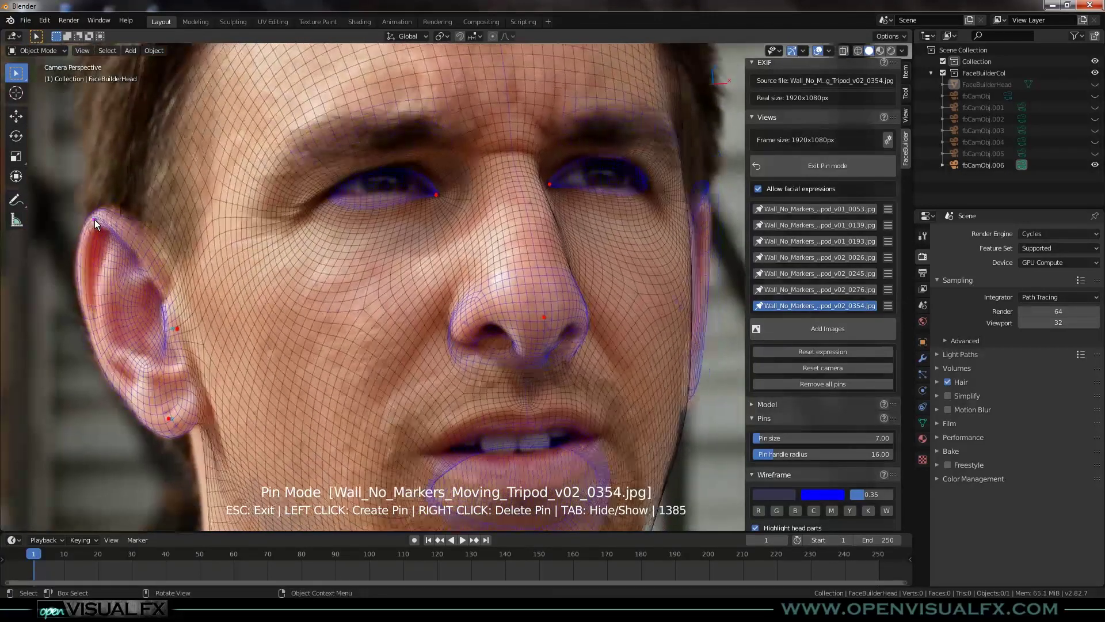
Fine-tune the nose-tip pin and pin both nostril wings to the photo's nose
scroll(518, 300, "down", 1)
middle_click_drag(530, 302, 473, 203, "shift")
left_click_drag(480, 214, 479, 205)
scroll(514, 219, "up", 1)
left_click(514, 220)
left_click(396, 221)
Pin the chin and the neck edge below the near ear to match the photo
middle_click_drag(472, 351, 449, 259, "shift")
left_click_drag(455, 428, 453, 401)
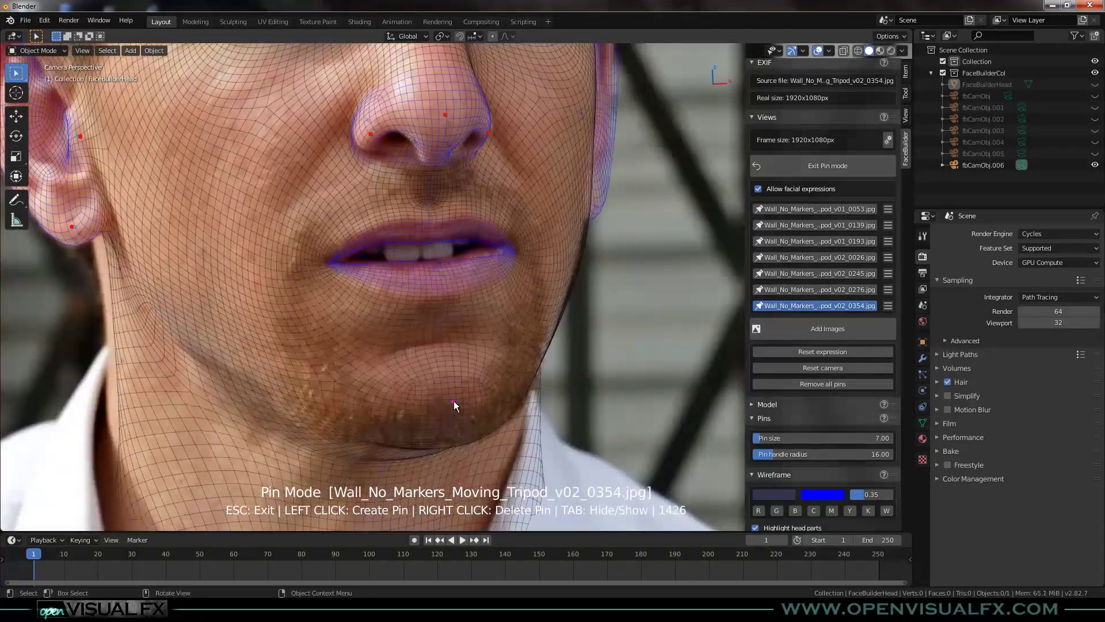
scroll(454, 414, "down", 2)
middle_click_drag(454, 415, 496, 391, "shift")
left_click_drag(269, 335, 261, 332)
Pin the lobe and the top of the far ear to the ear in the photo
scroll(549, 244, "up", 2)
middle_click_drag(599, 236, 473, 356, "shift")
left_click_drag(530, 352, 528, 345)
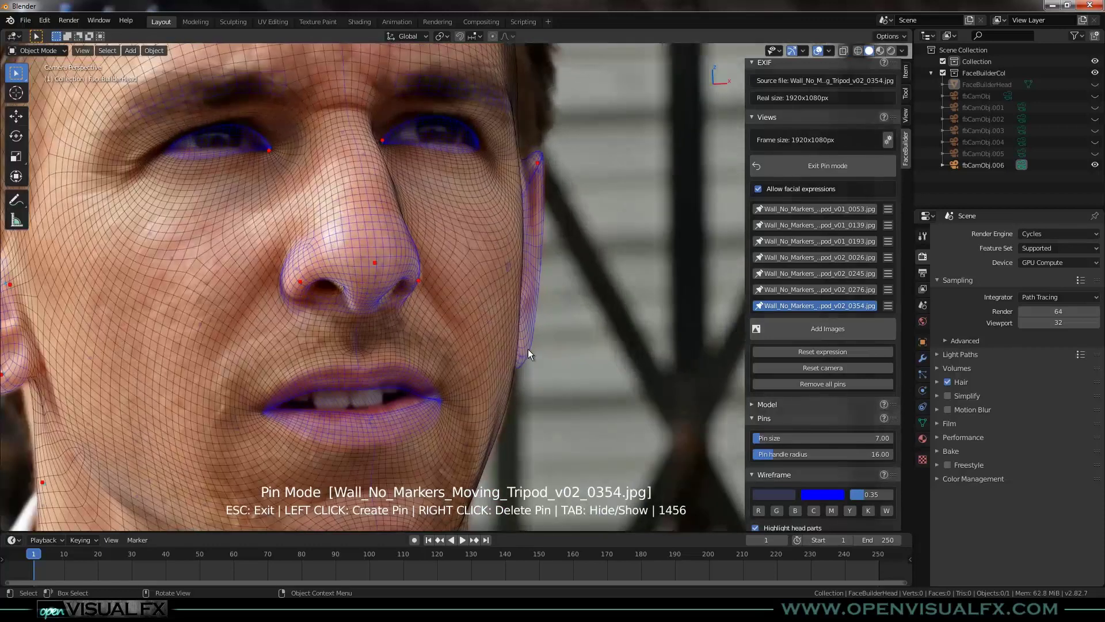
left_click(544, 164)
Pin the middle of both lips, both mouth corners and the near part of the upper lip to the photo's mouth
middle_click_drag(401, 193, 418, 107, "shift")
left_click_drag(380, 288, 380, 285)
left_click(382, 322)
left_click_drag(465, 299, 460, 297)
left_click(264, 319)
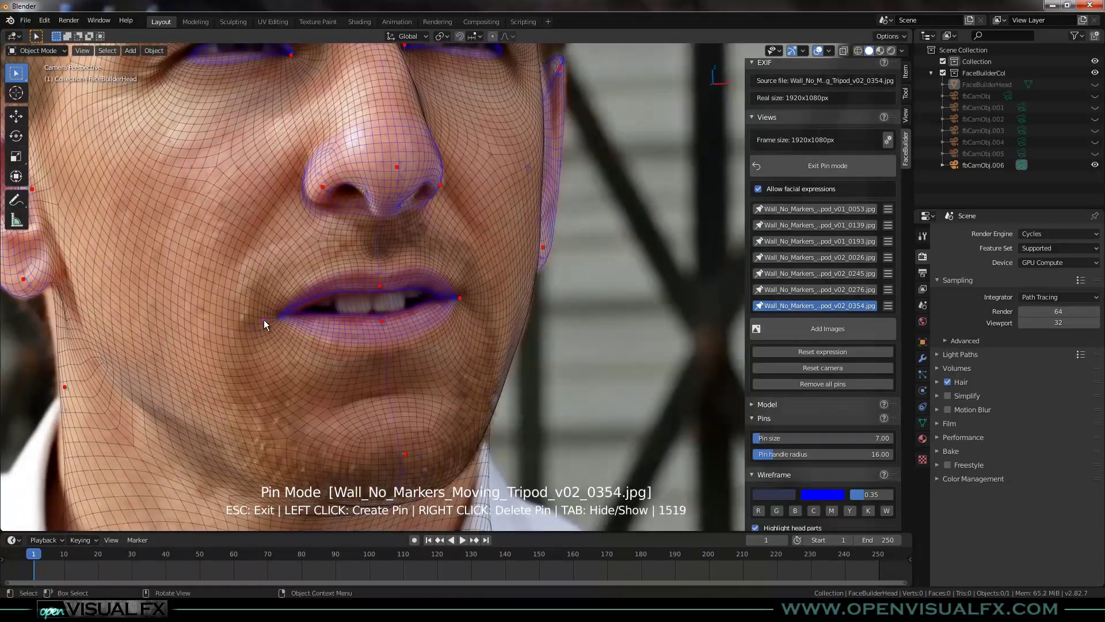
left_click(311, 300)
Fine-tune the chin pin on the v02_0354 photo
scroll(447, 403, "down", 3)
middle_click_drag(446, 402, 478, 334, "shift")
scroll(478, 334, "up", 2)
left_click_drag(444, 327, 444, 324)
Switch to the v01_0139 photo and fine-tune the near earlobe pin
left_click(815, 209)
left_click(814, 225)
scroll(611, 330, "up", 5)
middle_click_drag(516, 323, 288, 381, "shift")
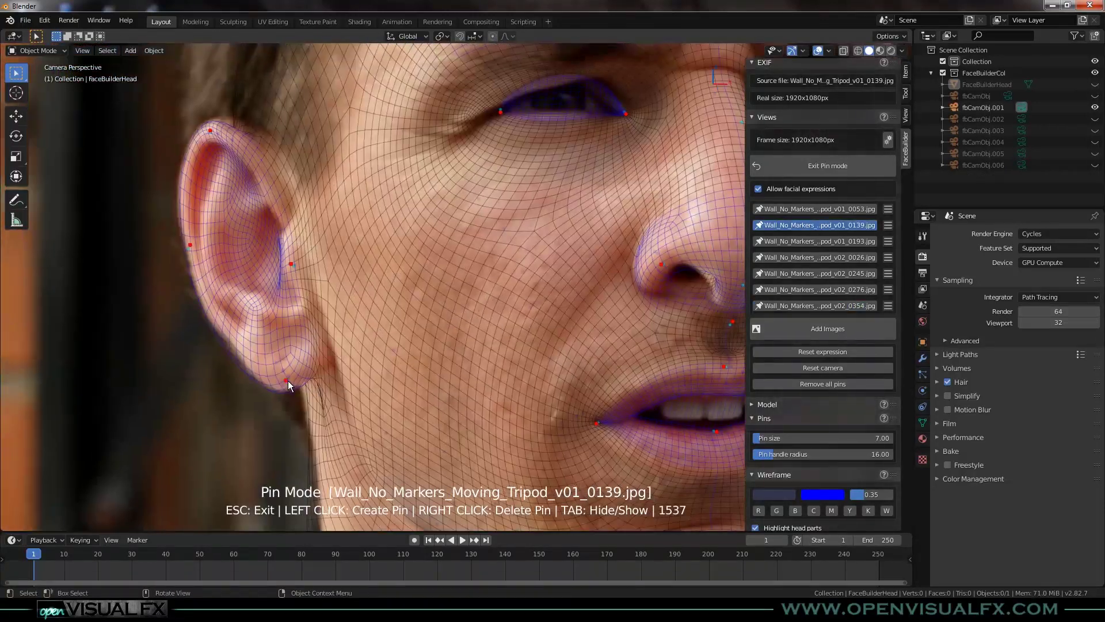
left_click_drag(288, 381, 286, 378)
Switch to the v01_0193 photo and adjust the earlobe on the actor's left ear
scroll(345, 322, "down", 4)
middle_click_drag(385, 292, 259, 275, "shift")
left_click(814, 241)
scroll(320, 315, "up", 1)
scroll(320, 315, "down", 1)
middle_click_drag(320, 316, 184, 342, "shift")
left_click_drag(545, 328, 547, 330)
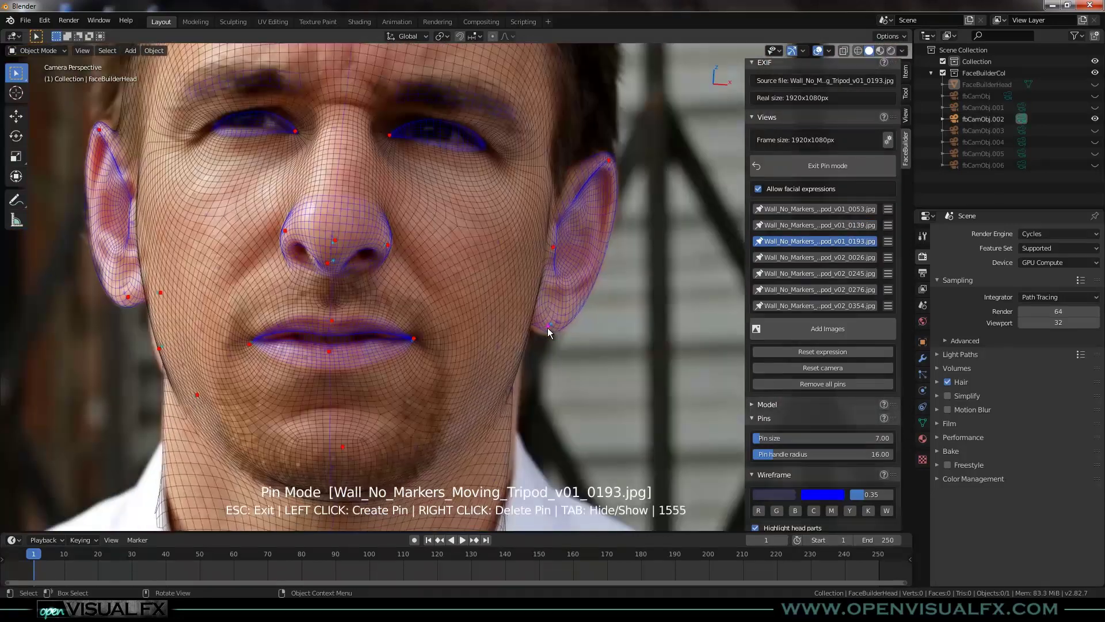
Switch to the v02_0026 photo, nudge the mesh fit slightly and check the alignment up close
scroll(365, 354, "down", 1)
left_click(814, 257)
left_click_drag(211, 361, 207, 363)
scroll(222, 170, "up", 2)
middle_click_drag(222, 169, 228, 247, "shift")
scroll(228, 247, "down", 2)
Switch to the v02_0245 photo and make a small pin correction to the mesh fit
left_click(815, 273)
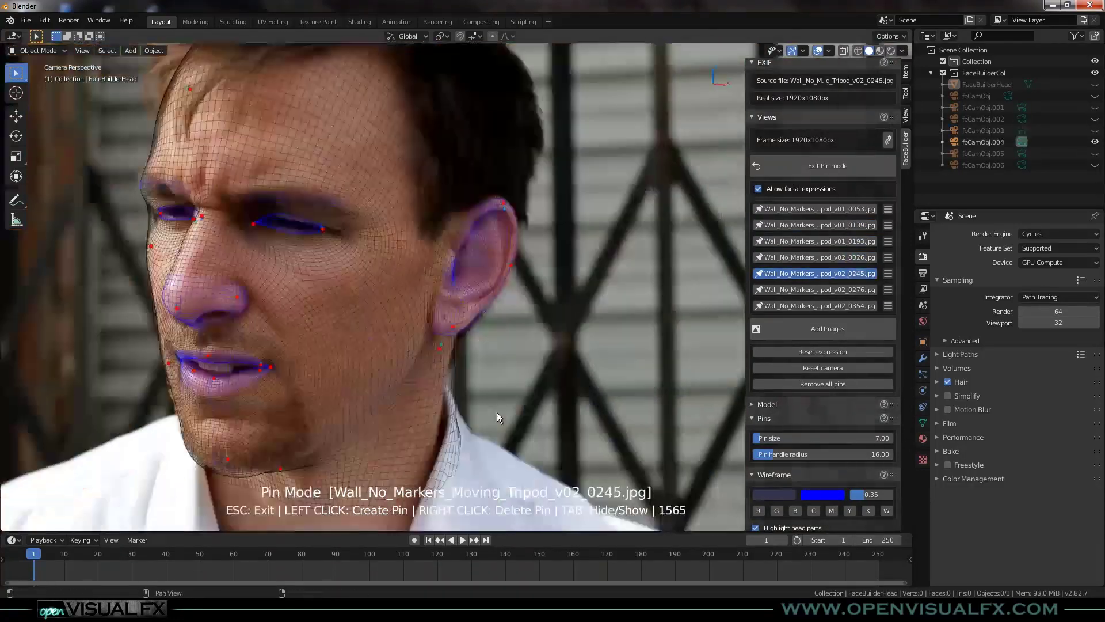
scroll(263, 445, "up", 2)
middle_click_drag(263, 445, 289, 399, "shift")
left_click_drag(289, 401, 290, 399)
scroll(589, 260, "down", 4)
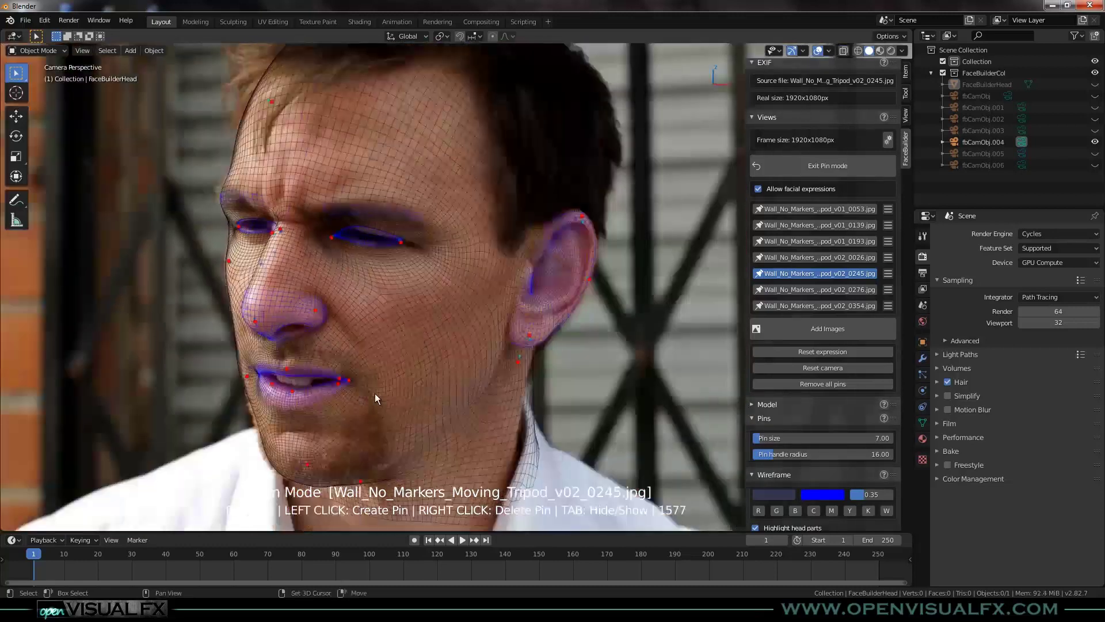
Review the mesh alignment on the v02_0276, v02_0026, v01_0139 and v01_0053 photos
middle_click_drag(375, 393, 362, 345, "shift")
left_click(815, 290)
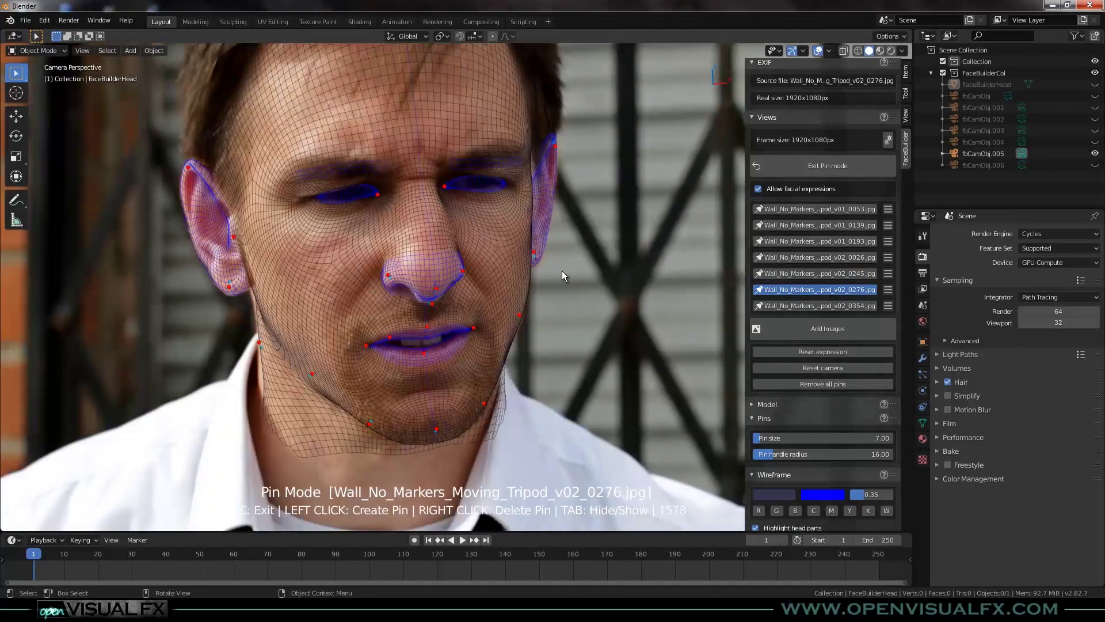
scroll(491, 225, "down", 1)
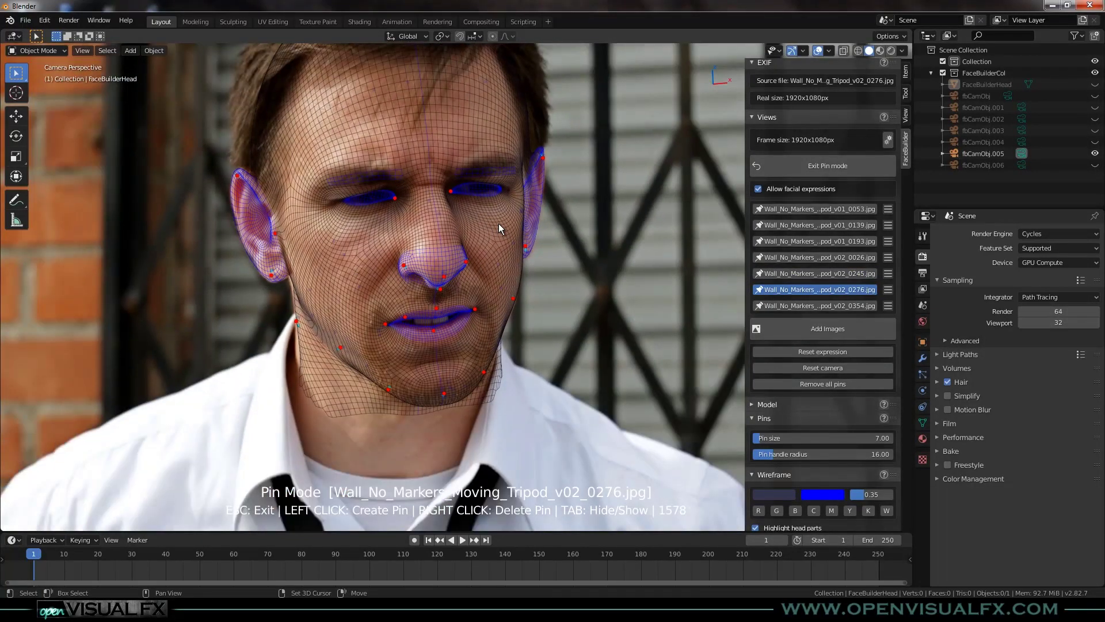
middle_click_drag(498, 223, 504, 309, "shift")
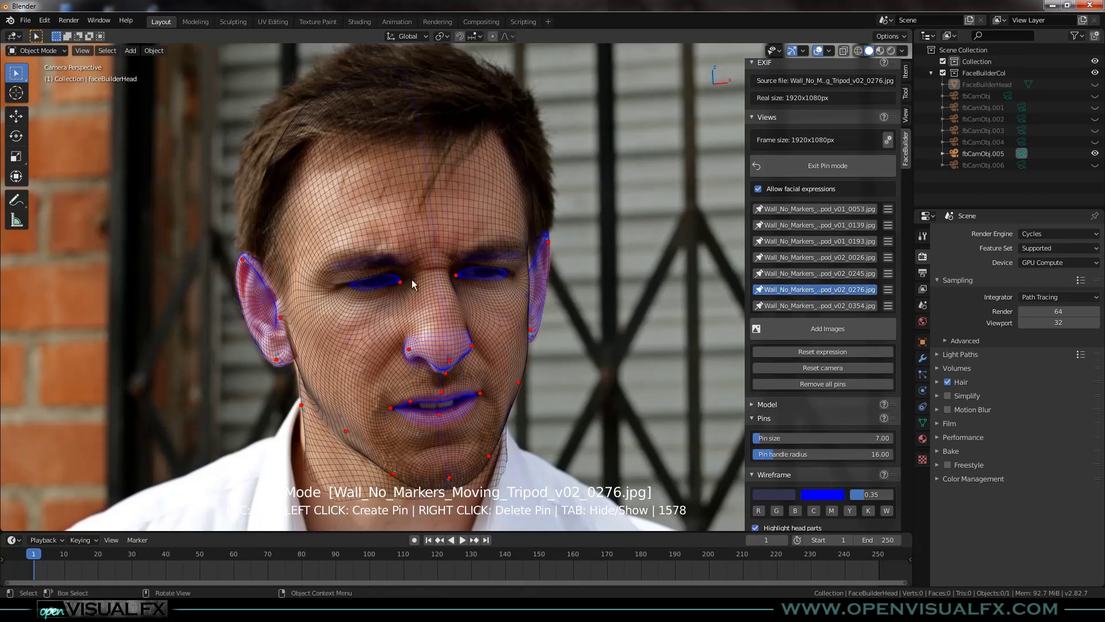
left_click(782, 256)
left_click(793, 228)
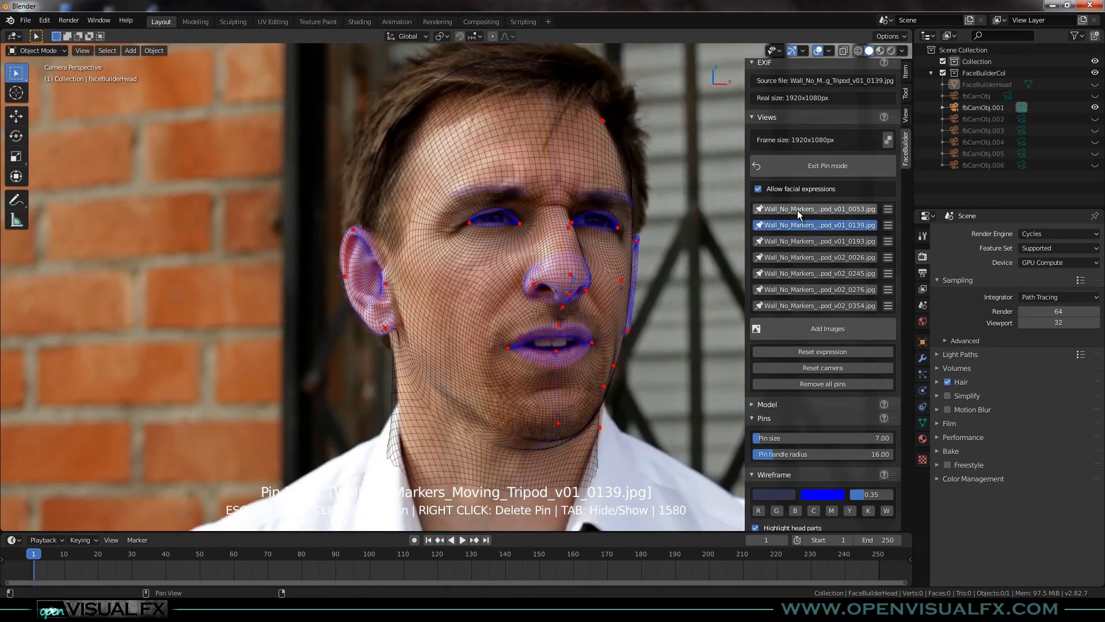
left_click(796, 209)
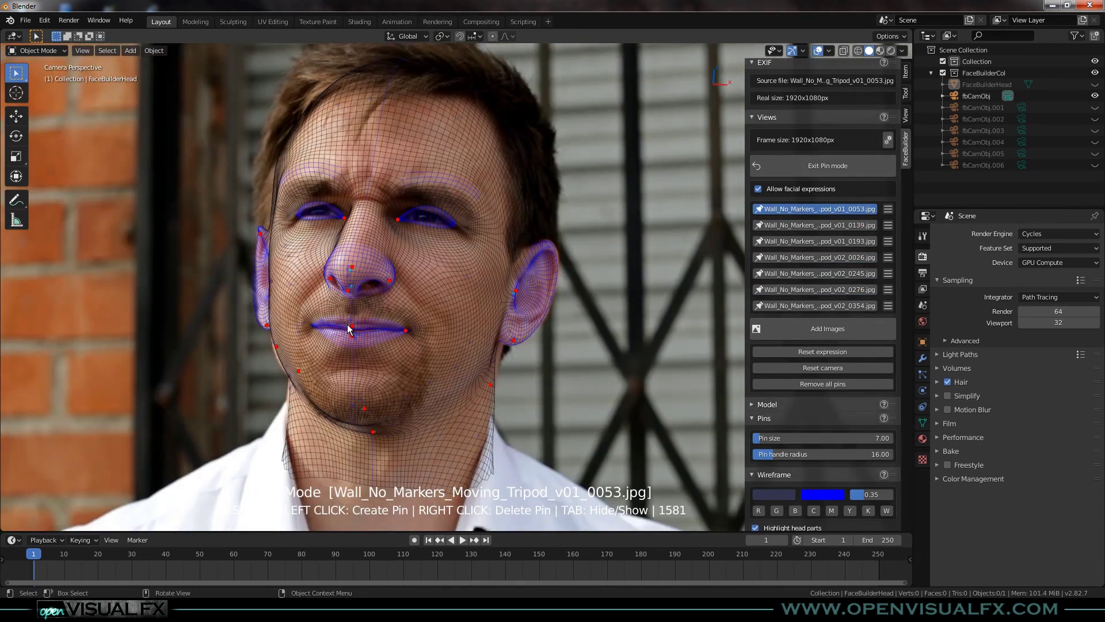
scroll(578, 332, "down", 1)
scroll(568, 343, "down", 1)
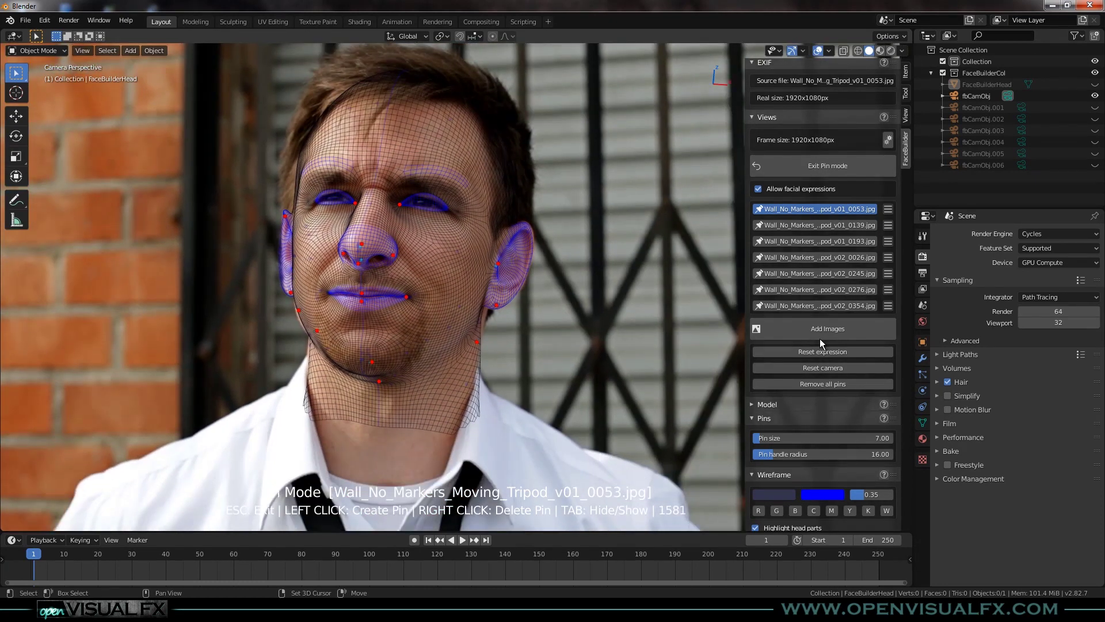
Create a head texture from all seven pinned photos and have it applied to the model automatically
scroll(820, 338, "down", 1)
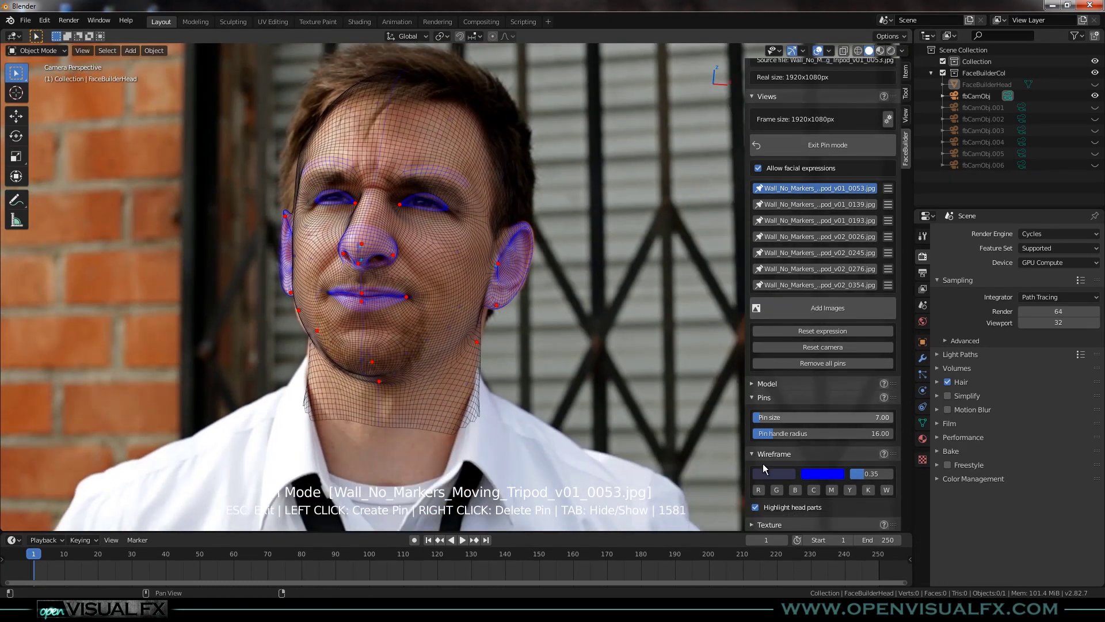
left_click(757, 523)
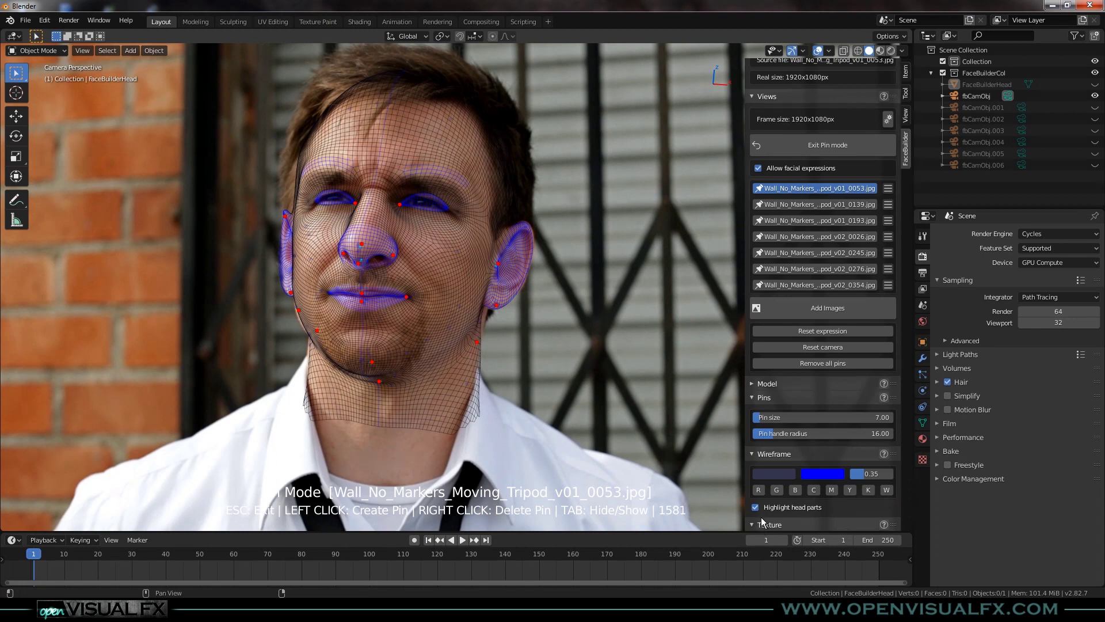
scroll(761, 517, "down", 5)
scroll(834, 363, "down", 1)
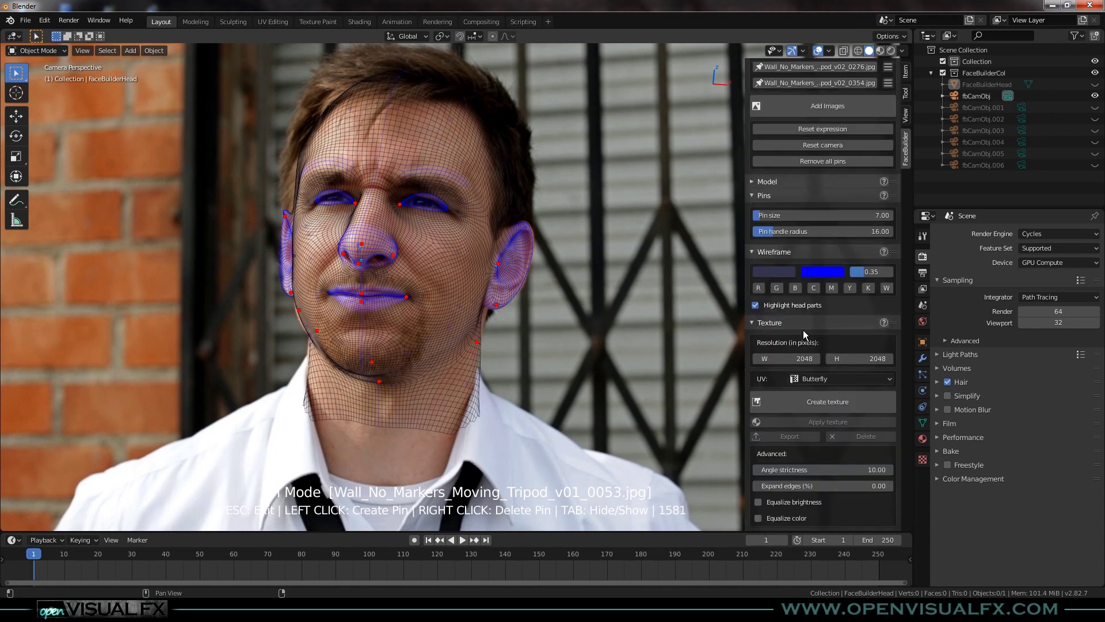
left_click(827, 402)
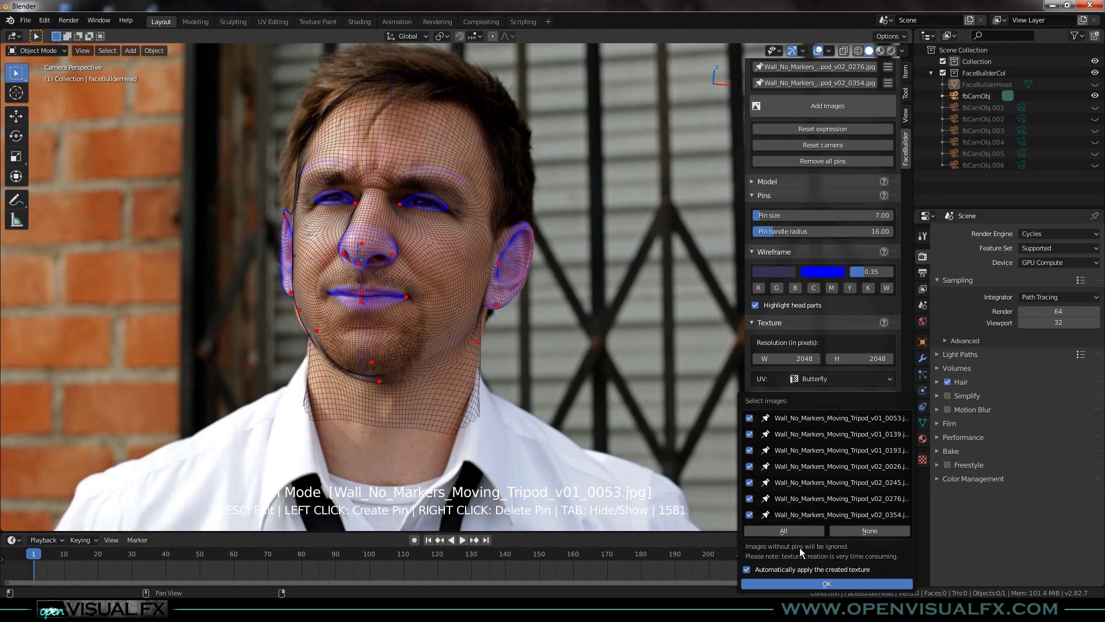
left_click(813, 583)
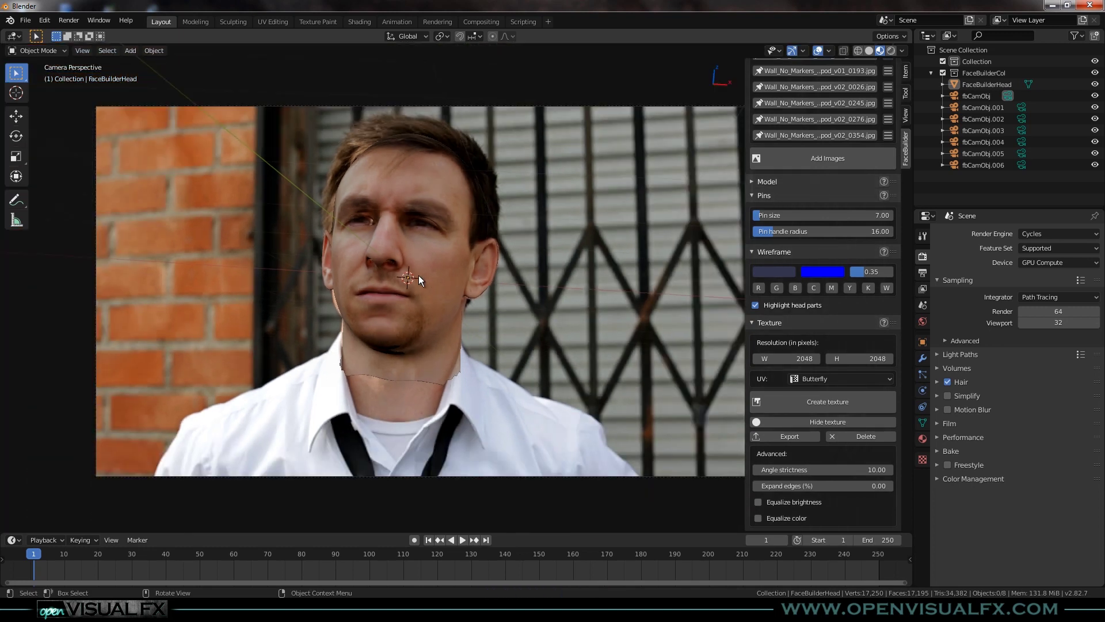
Inspect the textured head from the side, straight from the front and from a close three-quarter angle
middle_click_drag(419, 275, 539, 295)
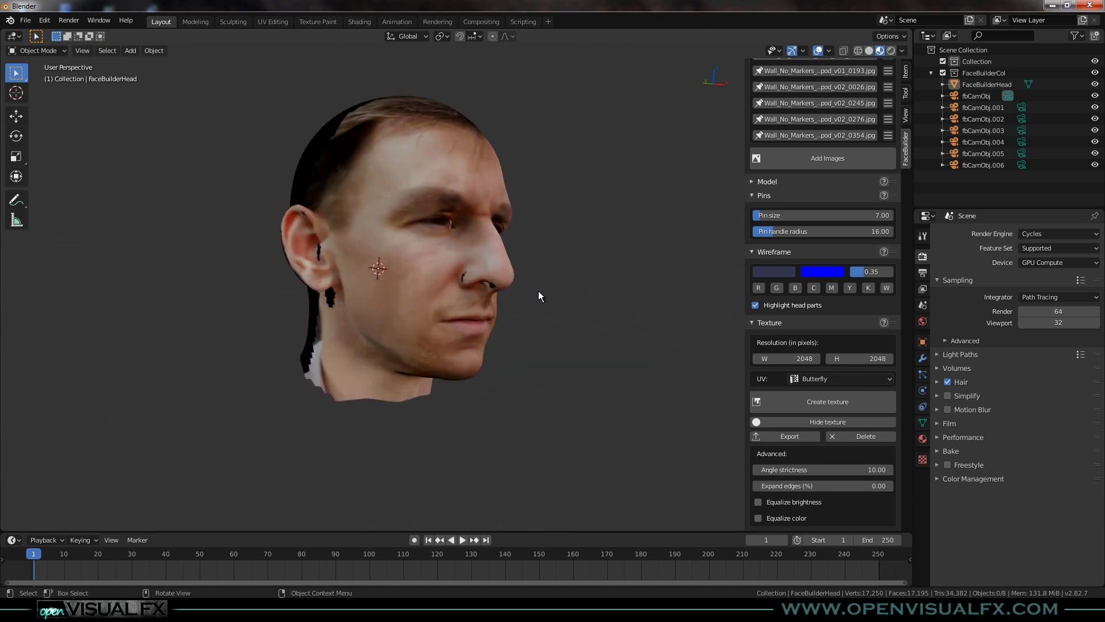
right_click(436, 288)
key("KP_1")
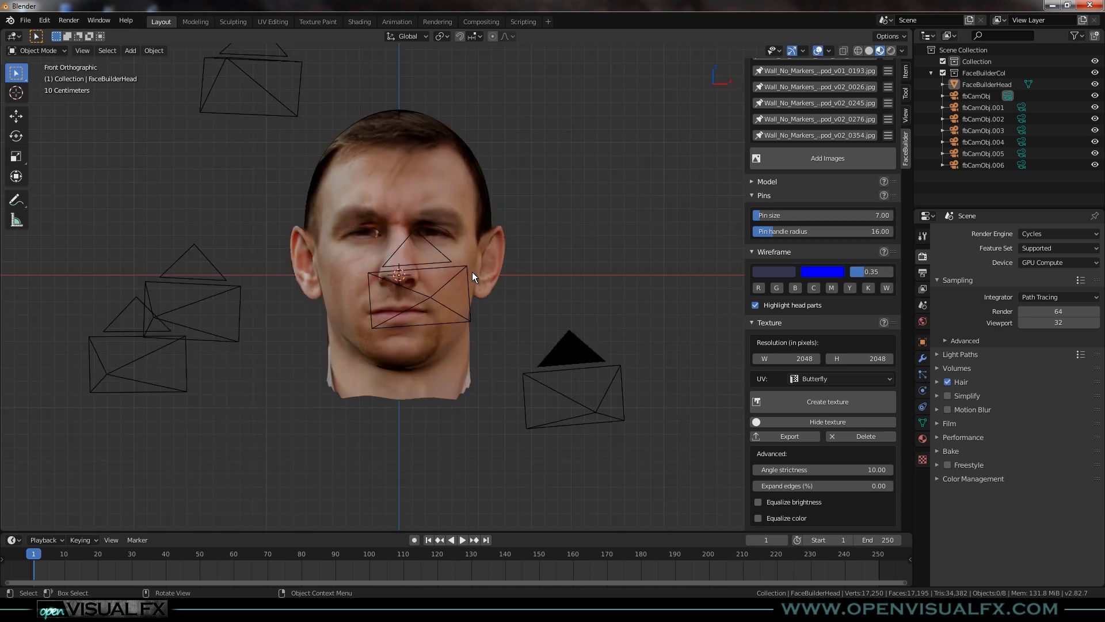
middle_click_drag(471, 272, 414, 334)
scroll(373, 327, "up", 2)
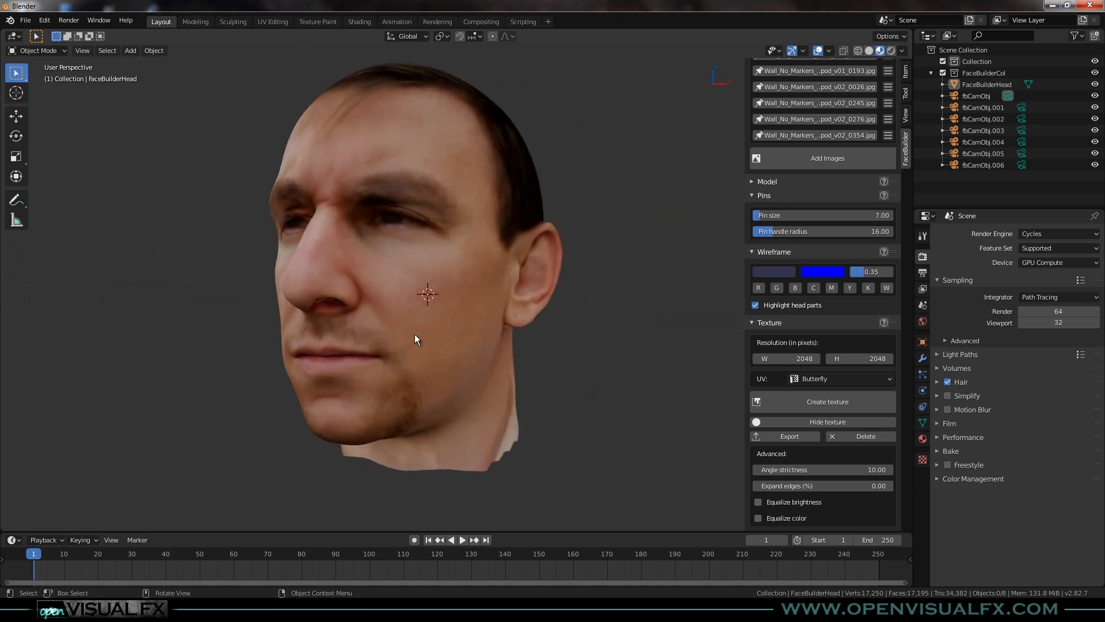